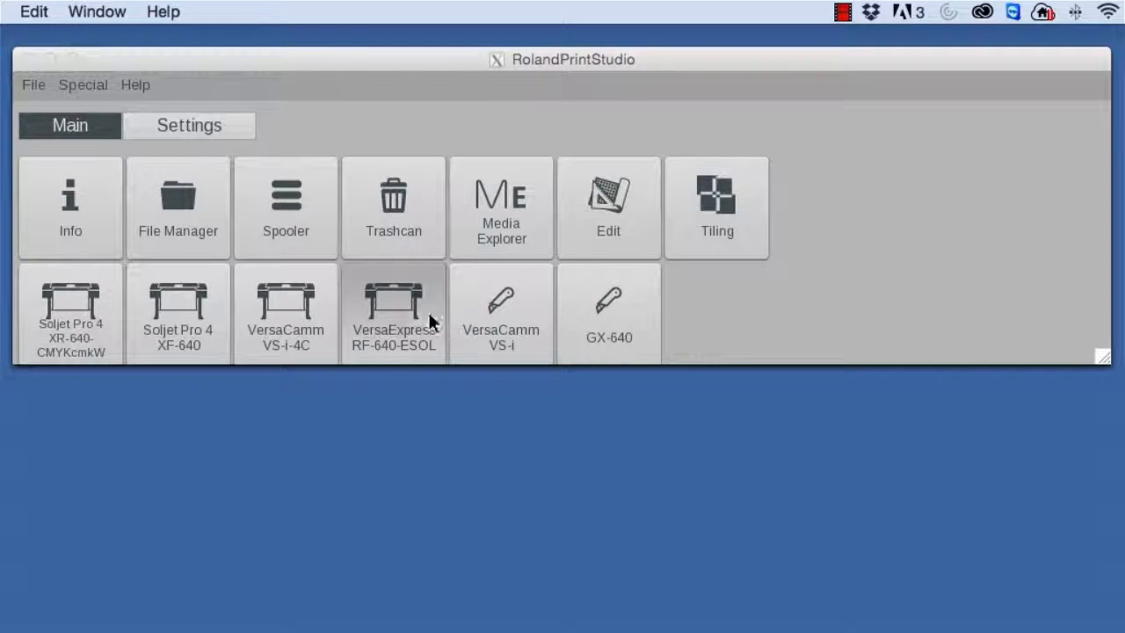
Step: Open the APPE configuration settings
click(82, 85)
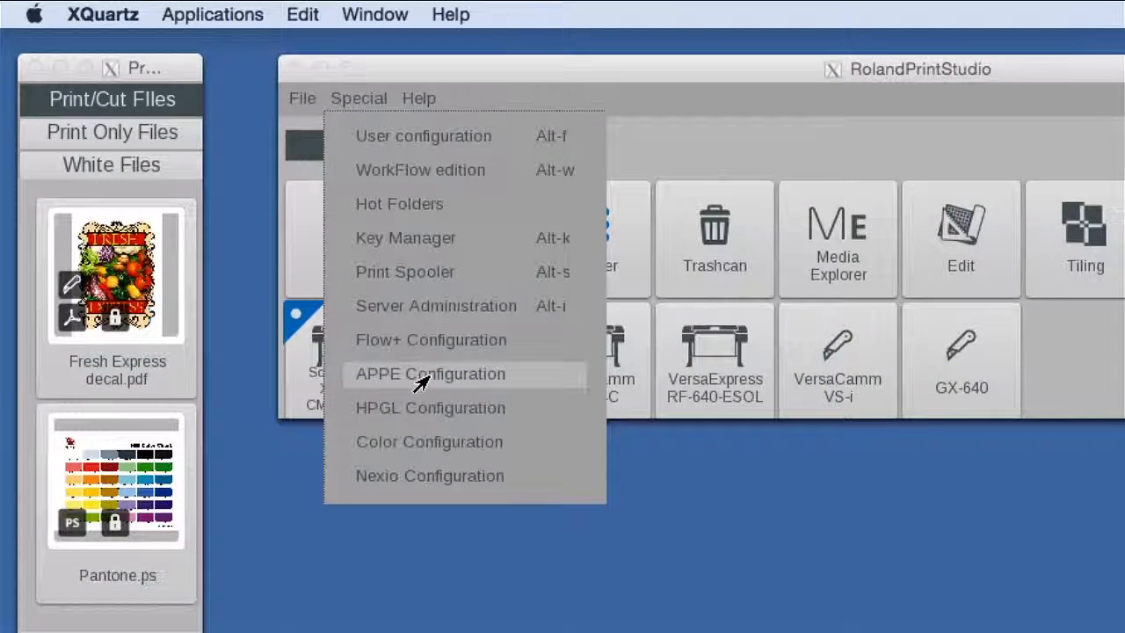
click(420, 376)
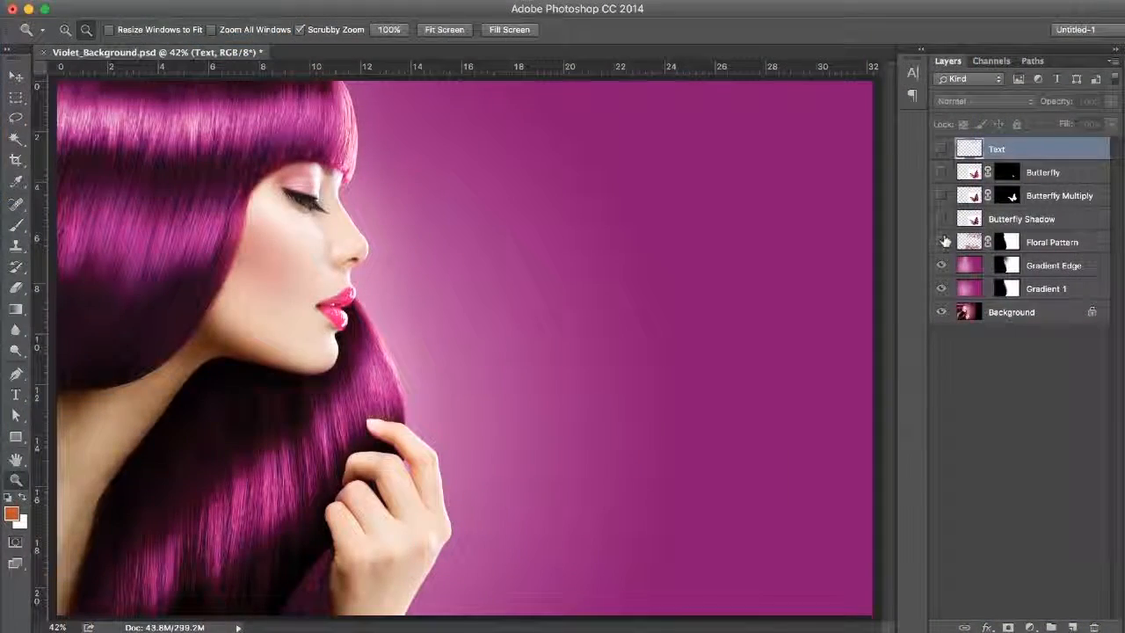
Step: Switch to Photoshop and show the Floral Pattern, Butterfly Shadow, Butterfly Multiply, Butterfly and Text layers of Violet_Background.psd
click(945, 242)
click(941, 219)
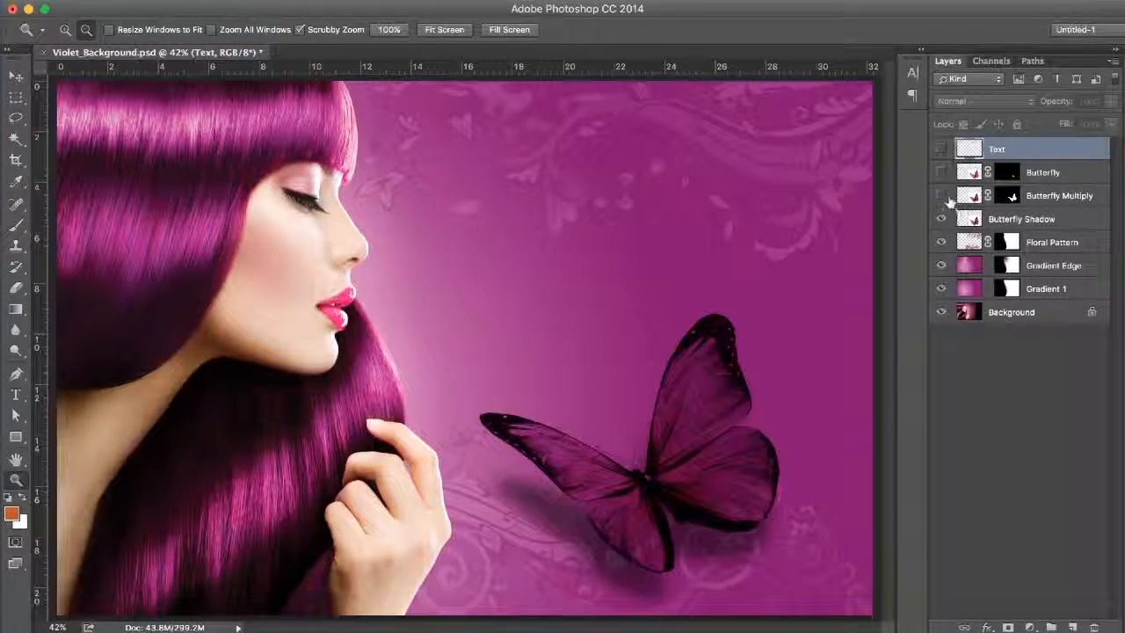
click(942, 195)
click(942, 173)
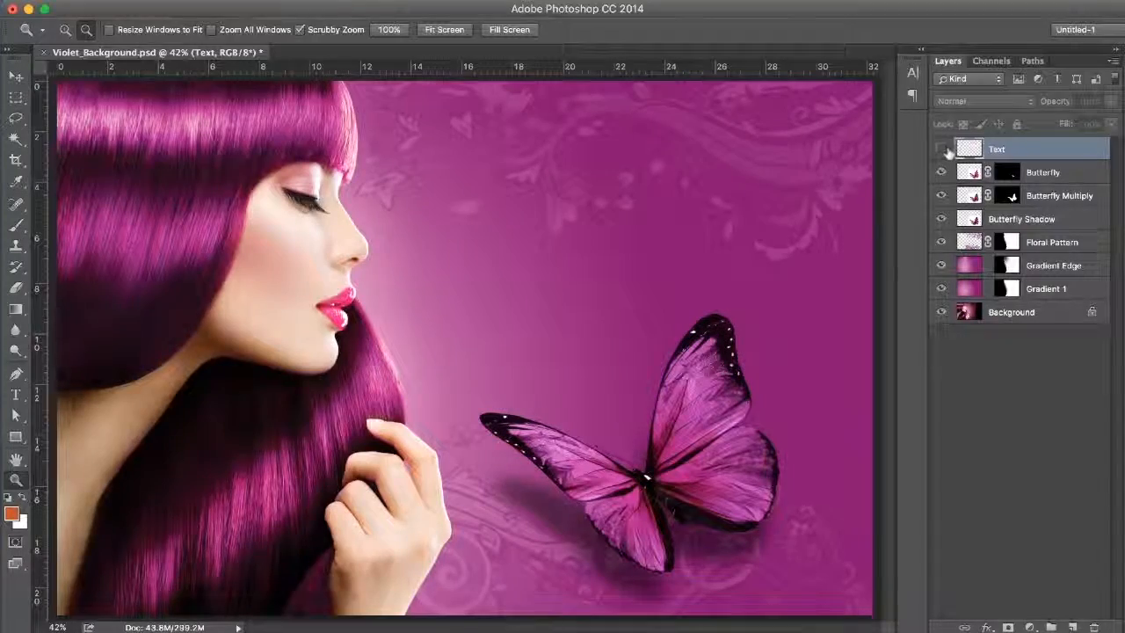
click(945, 149)
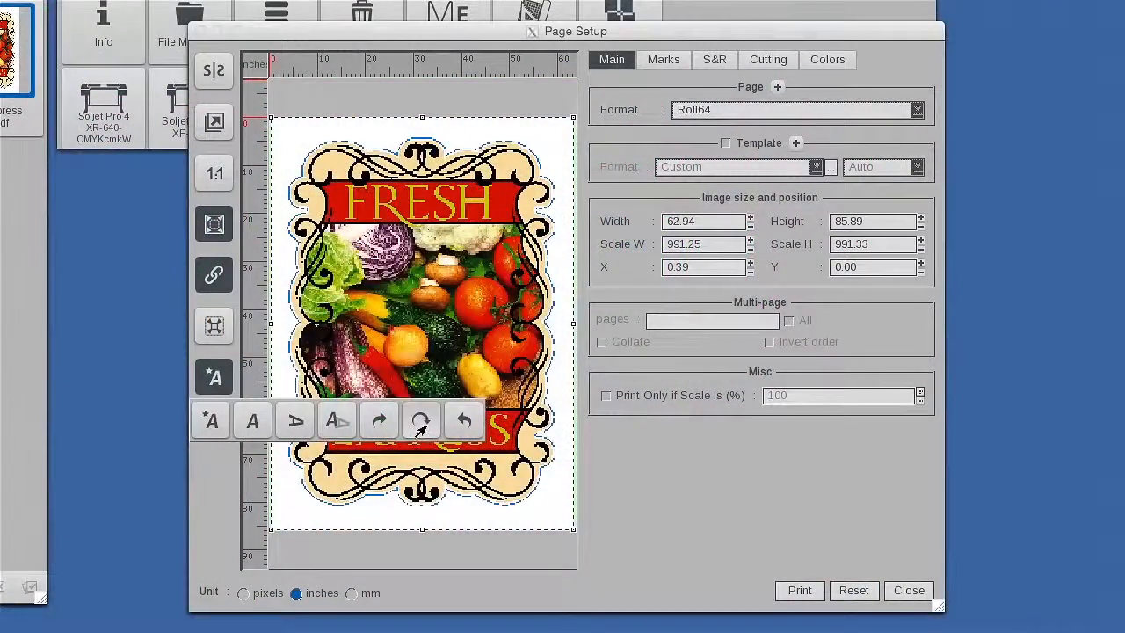
Step: Switch to Roland PrintStudio, rotate the Fresh Express decal 180 degrees, and change its orientation to sideways
click(427, 422)
click(223, 380)
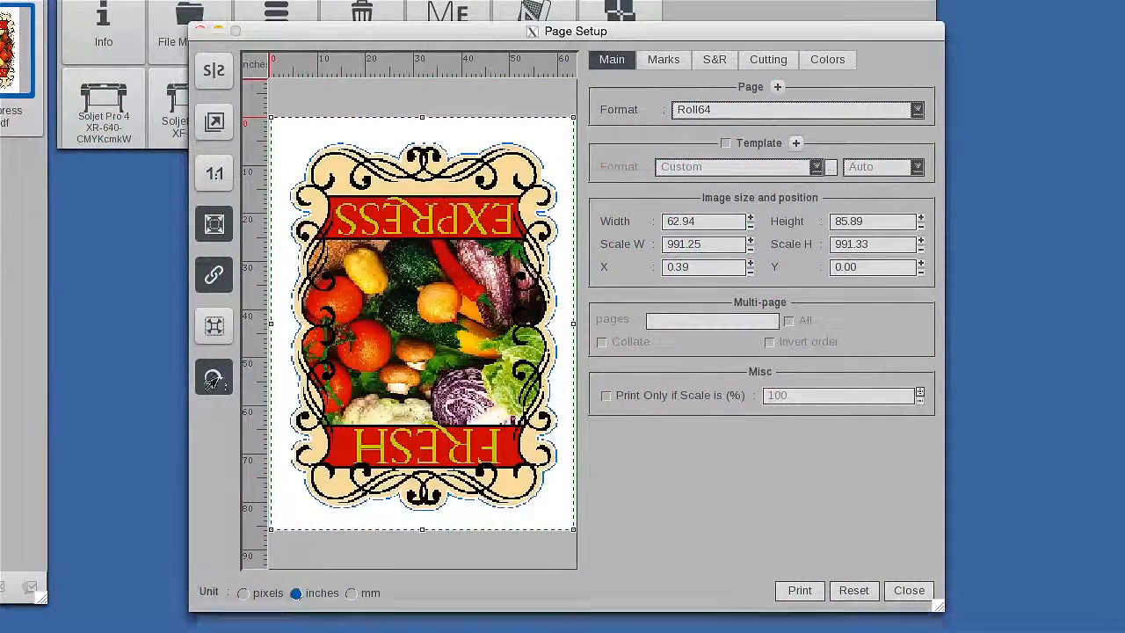
click(296, 420)
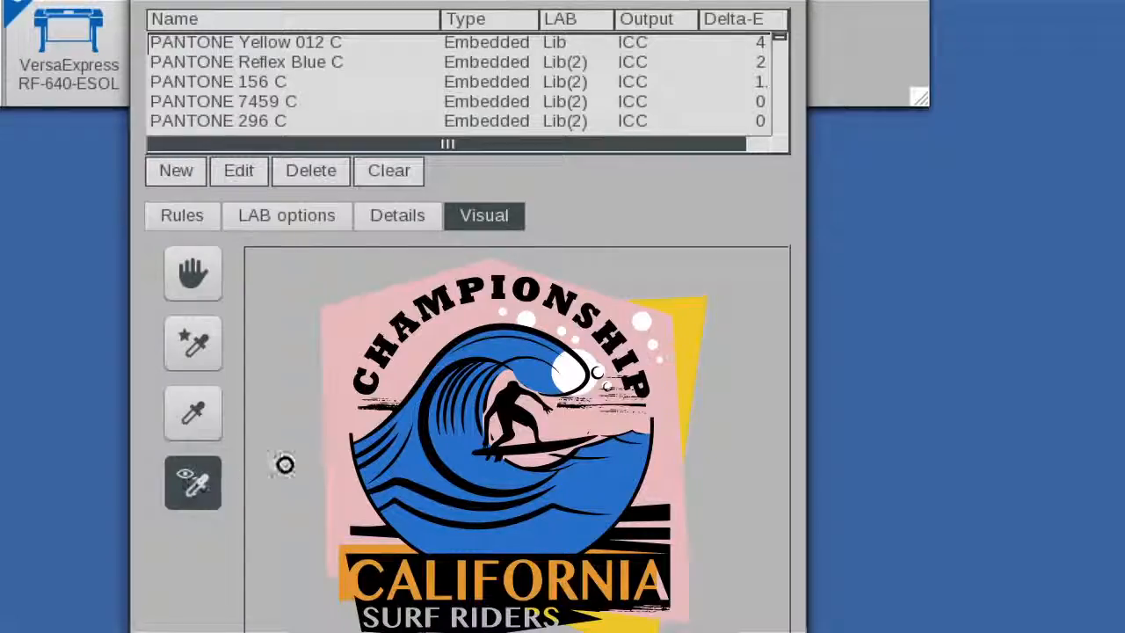
Step: Sample the blue wave color in the visual view of the California Surf Riders artwork
click(460, 449)
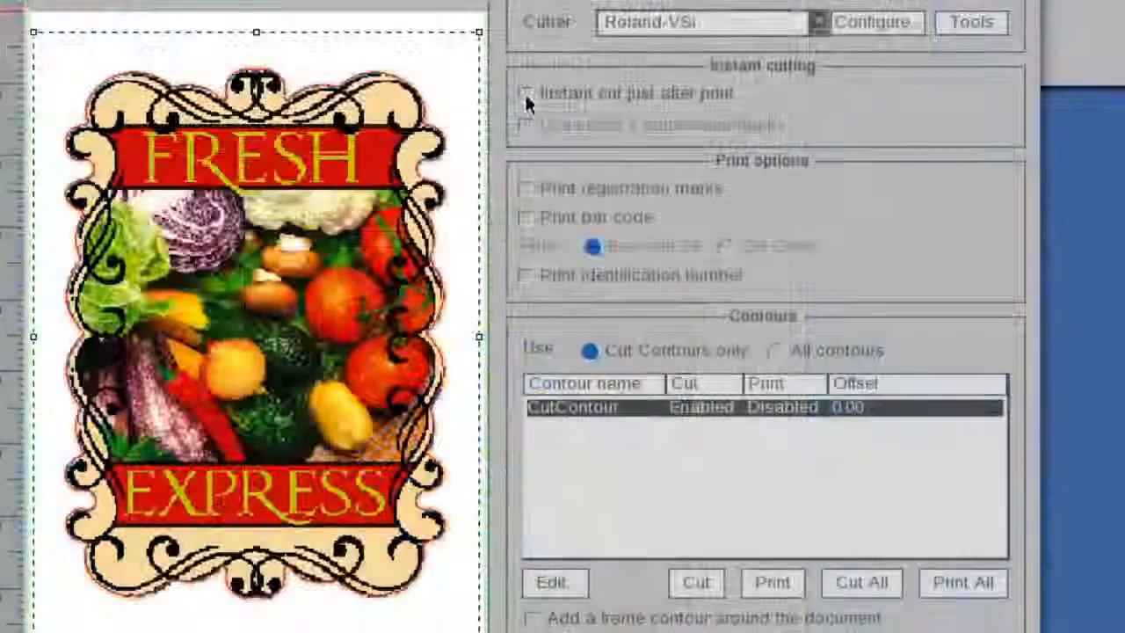
Step: Enable instant cutting just after printing for the Fresh Express decal, and increase its full Step & Repeat copies
click(525, 94)
click(696, 205)
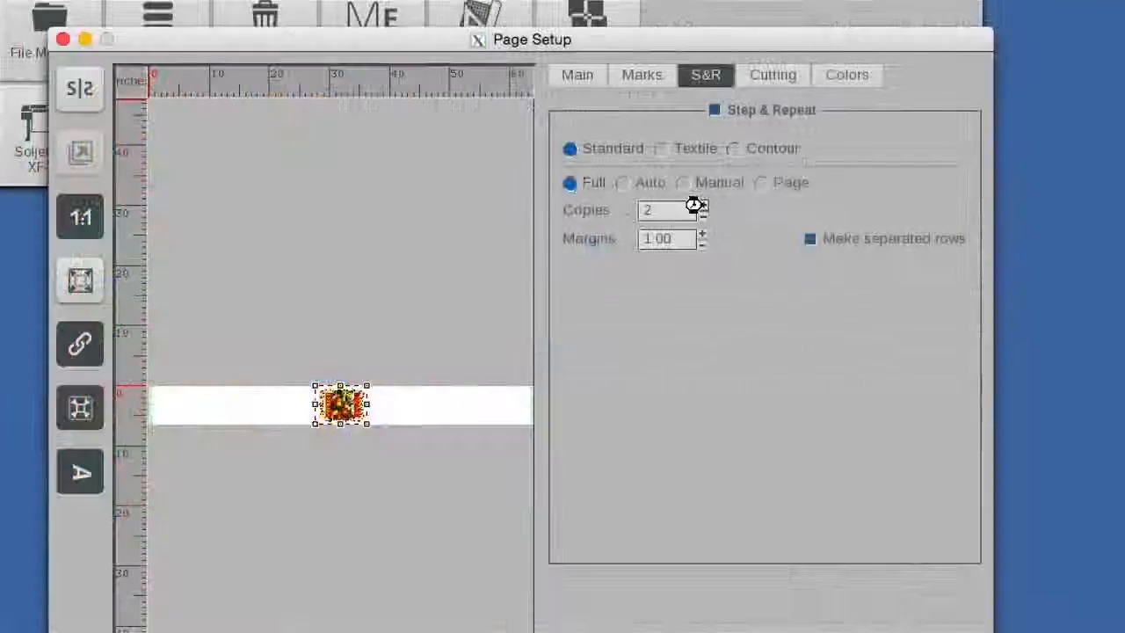
click(697, 205)
click(696, 205)
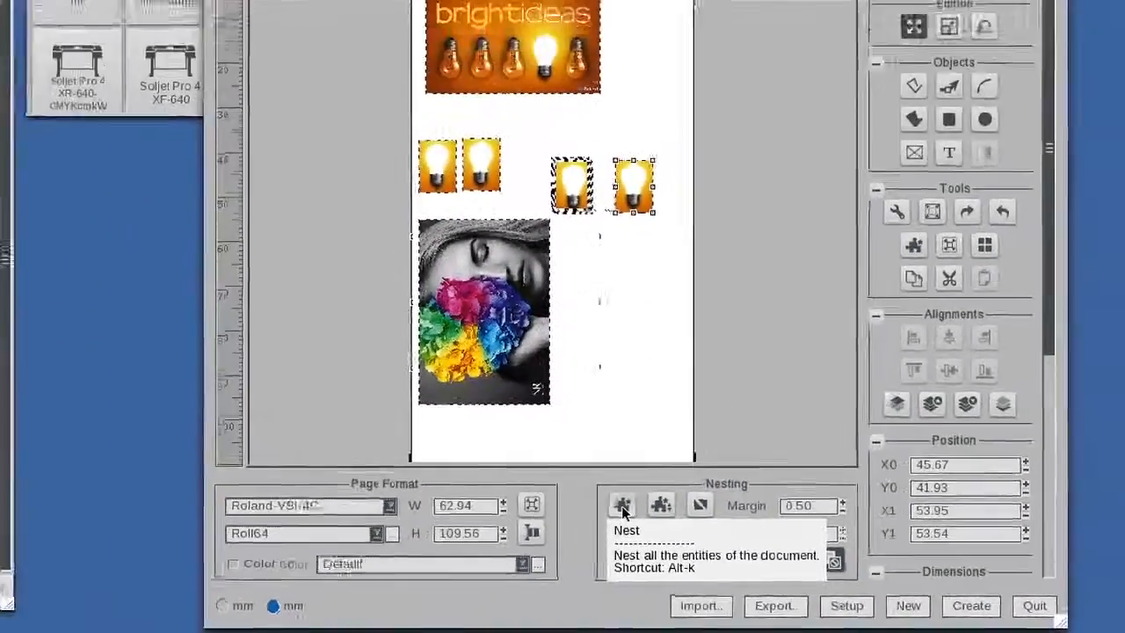
Step: Nest all the entities of the document on the Roll64 page
click(547, 460)
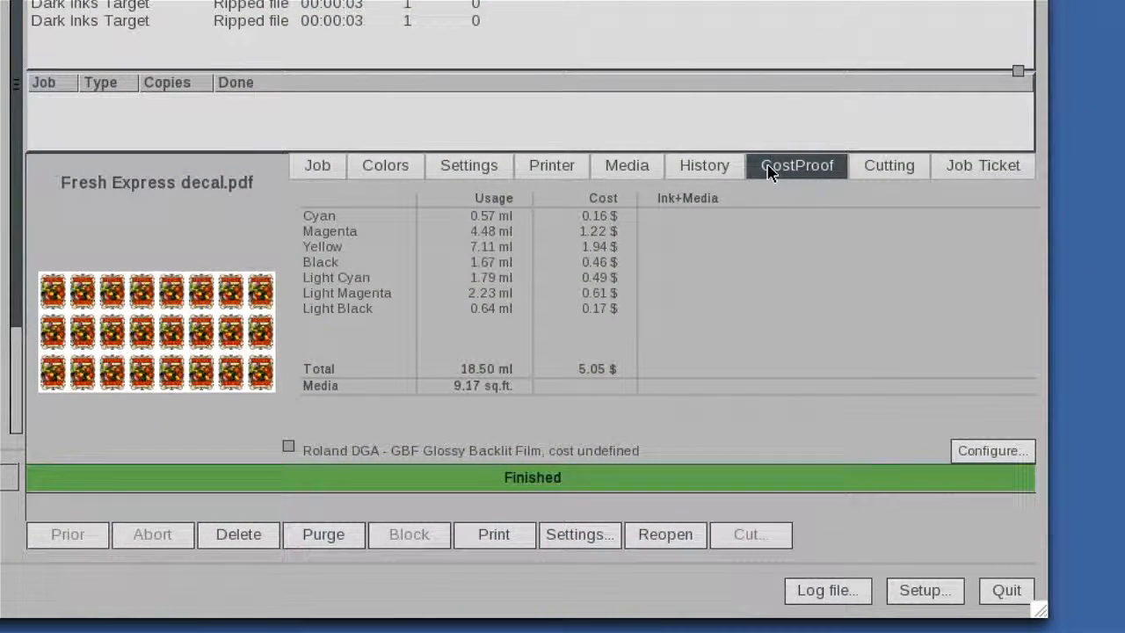
Step: Examine the color, job and settings details of the Fresh Express decal.pdf print job
click(387, 168)
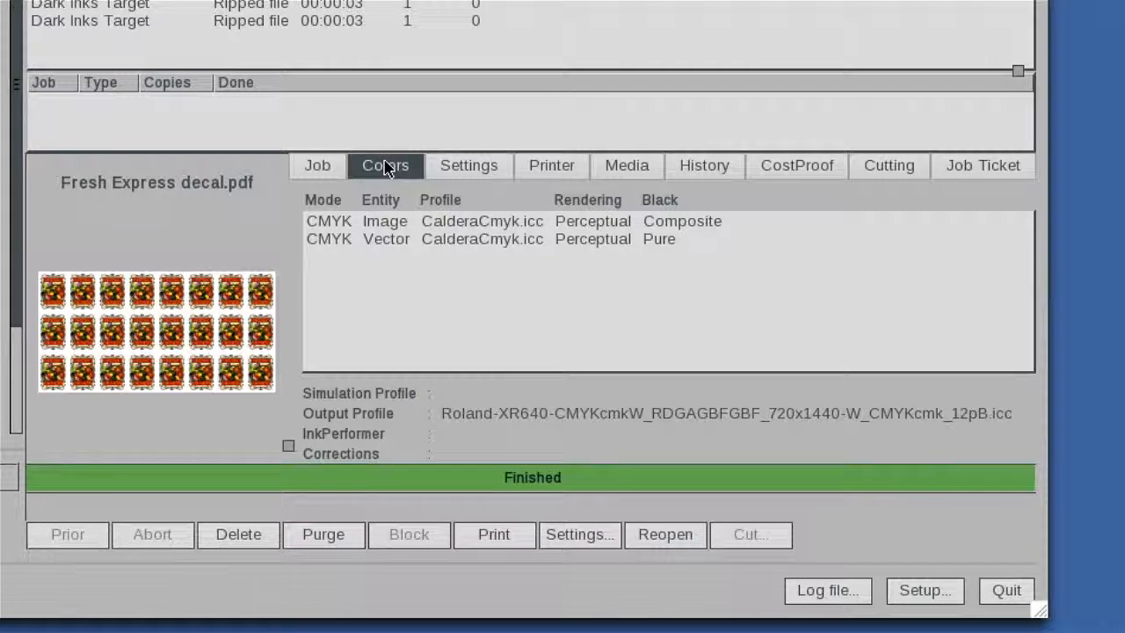
click(317, 165)
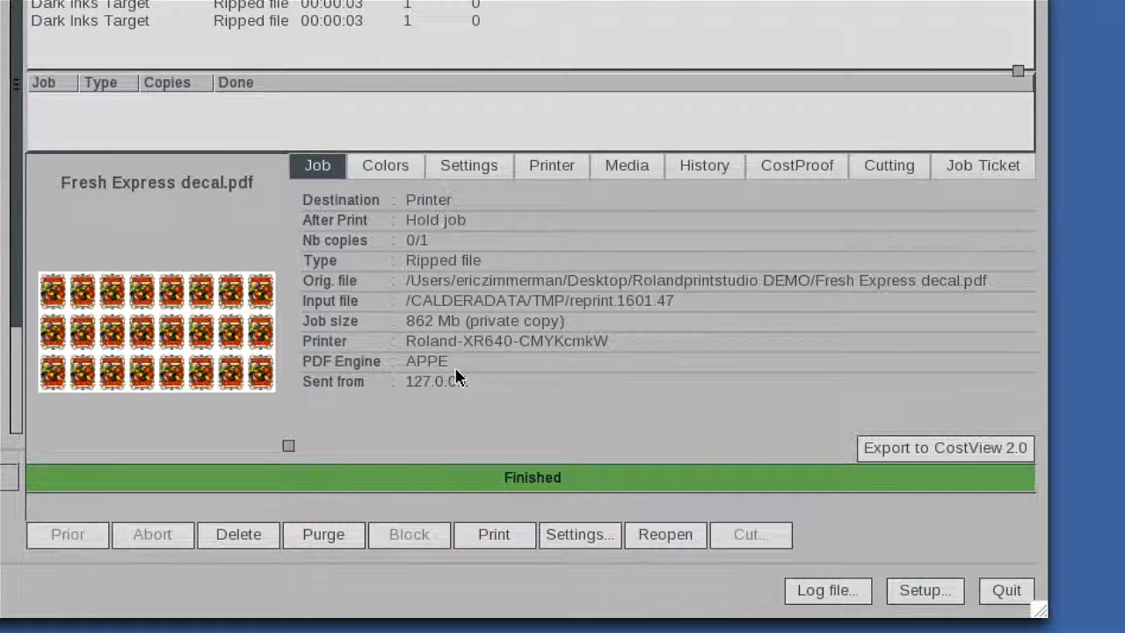
click(477, 175)
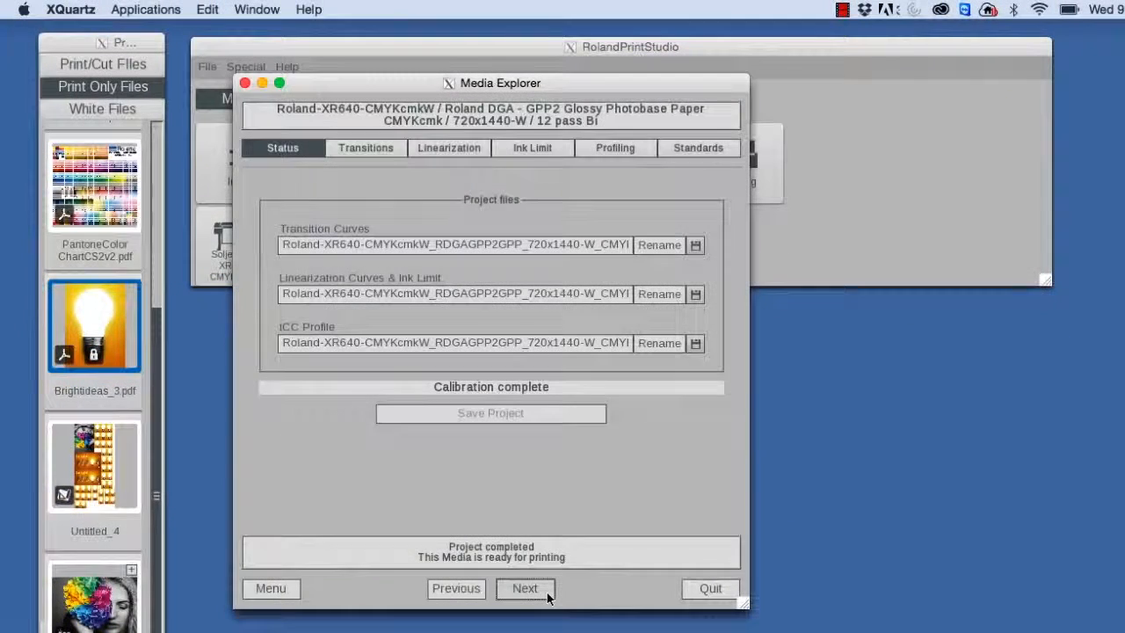
Step: Choose to create new transition curves for the GPP2 Glossy Photobase Paper with the Print/Measure/Build wizard, and advance past its target page
click(538, 591)
click(301, 248)
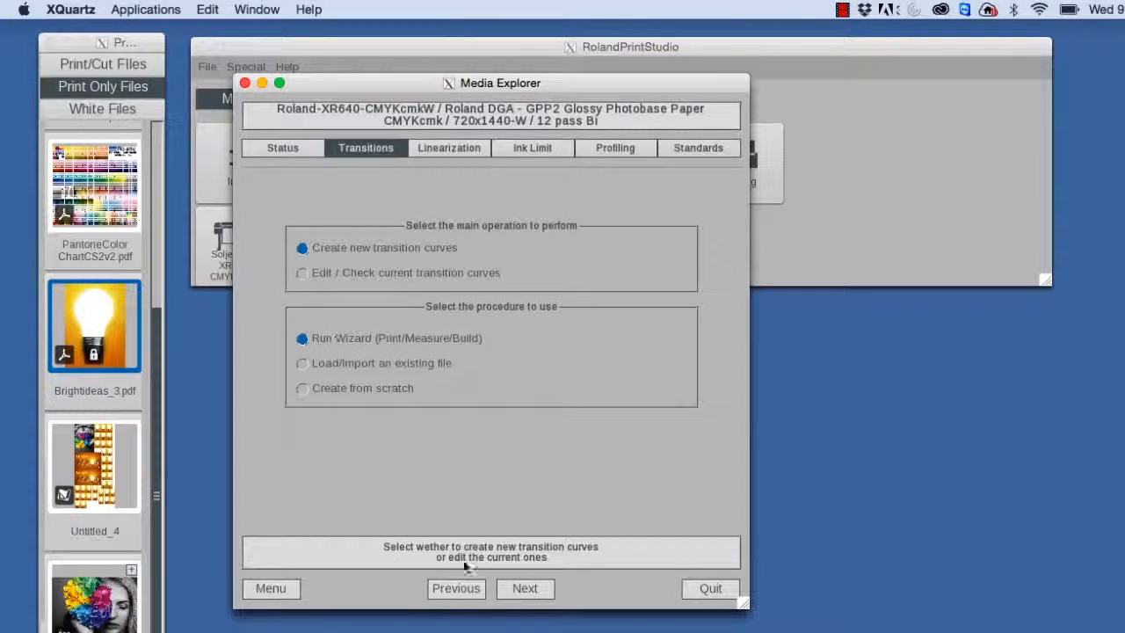
click(519, 588)
click(521, 588)
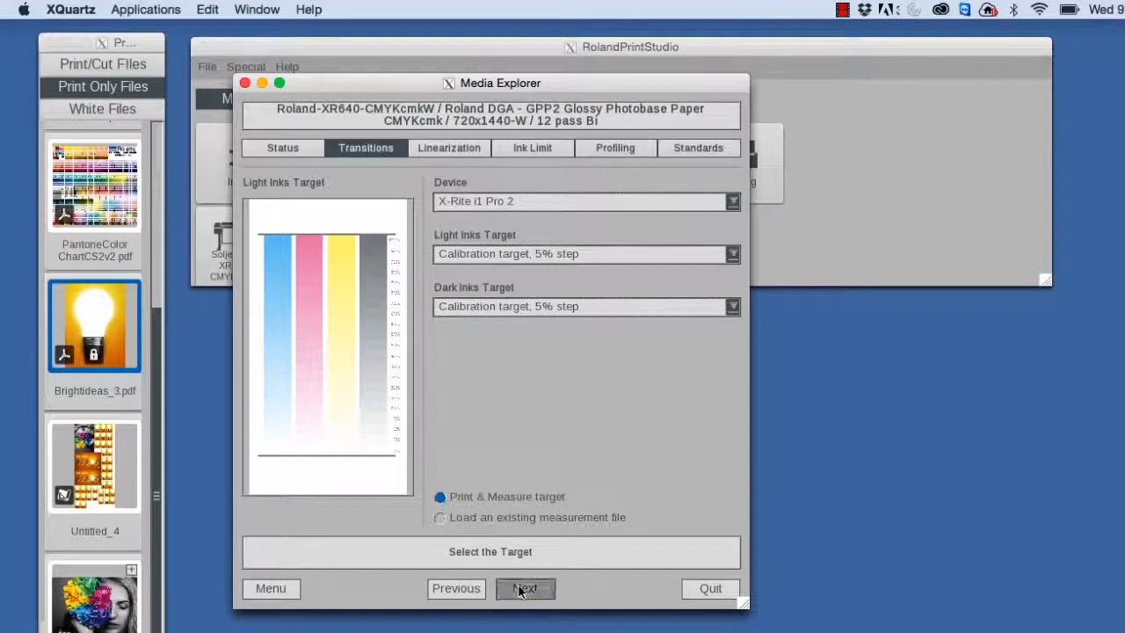
Step: Examine the paper's linearization curves, and inspect its profile gamut at different lightness levels
click(368, 514)
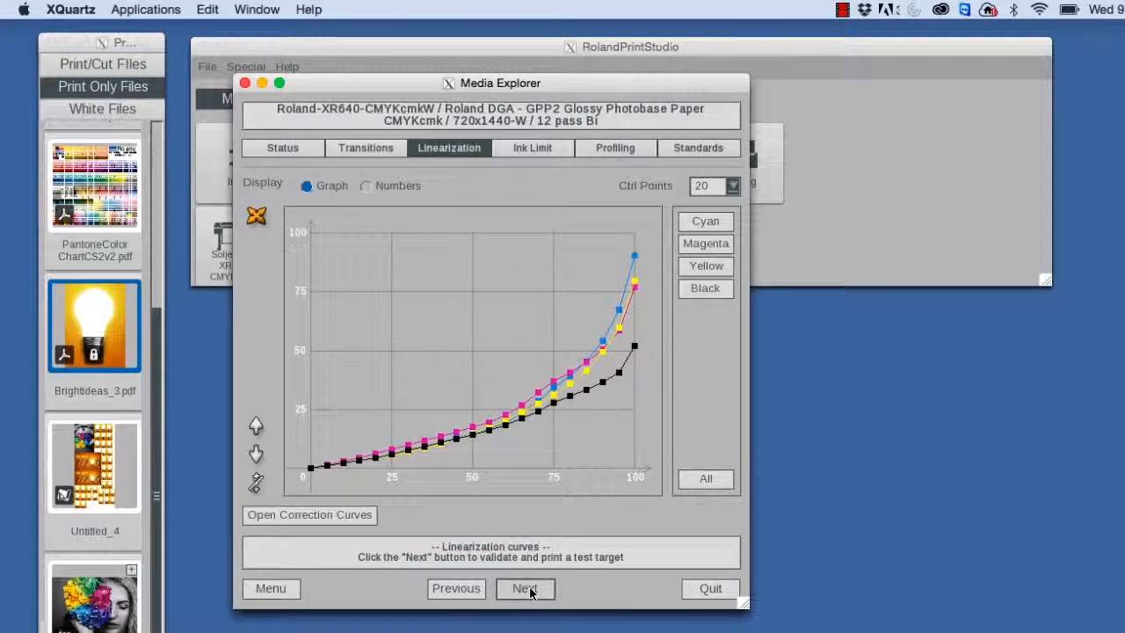
click(384, 149)
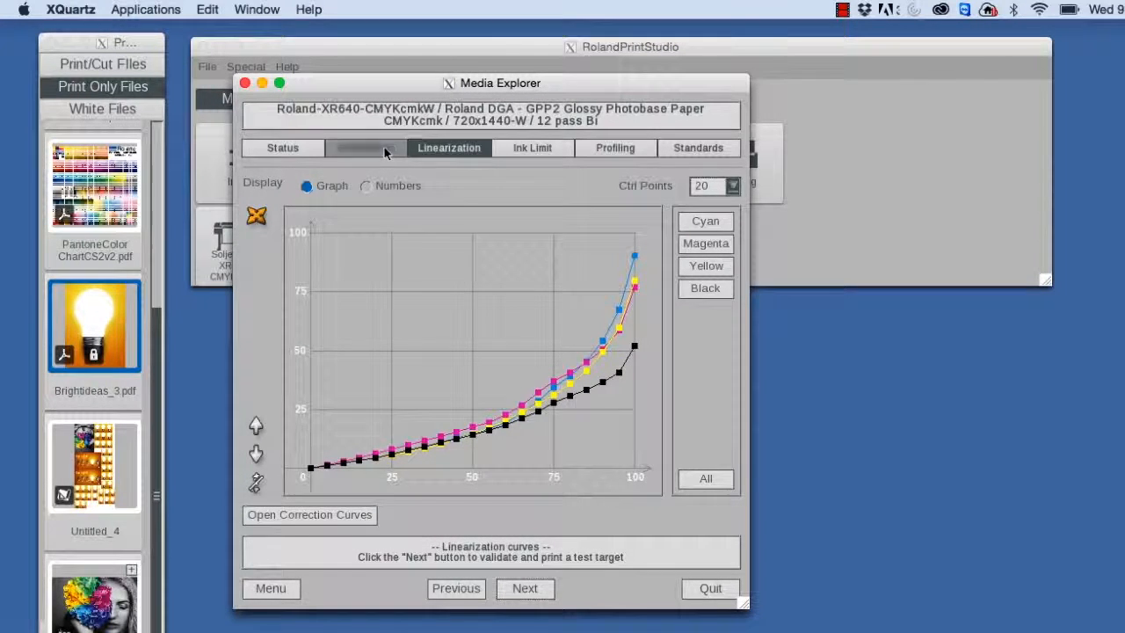
click(536, 591)
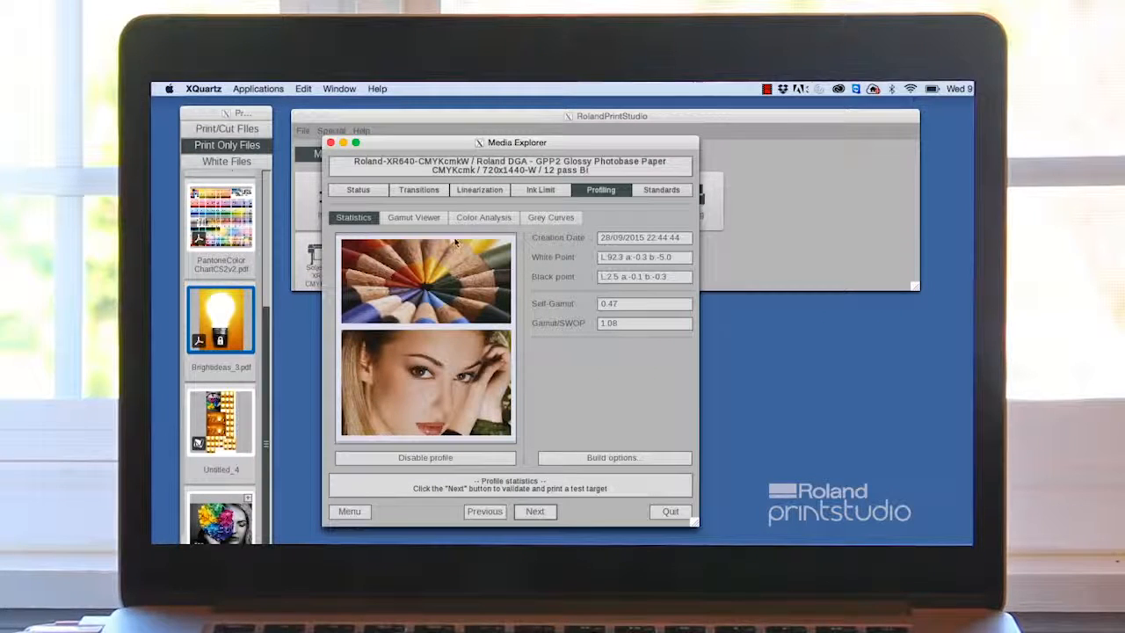
click(414, 217)
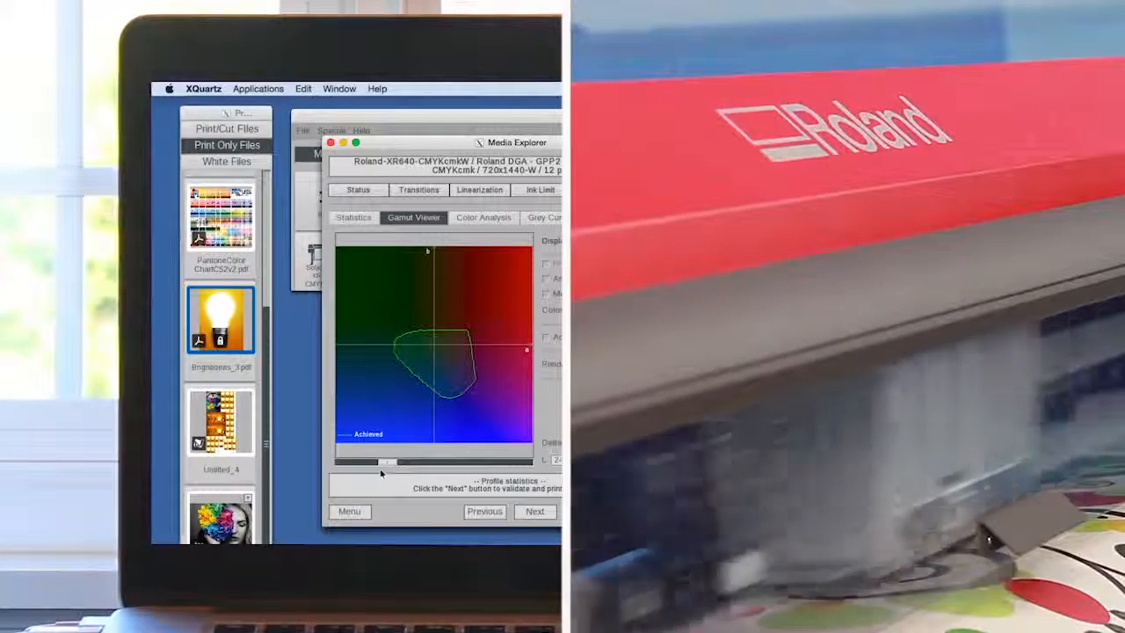
drag(388, 462, 451, 463)
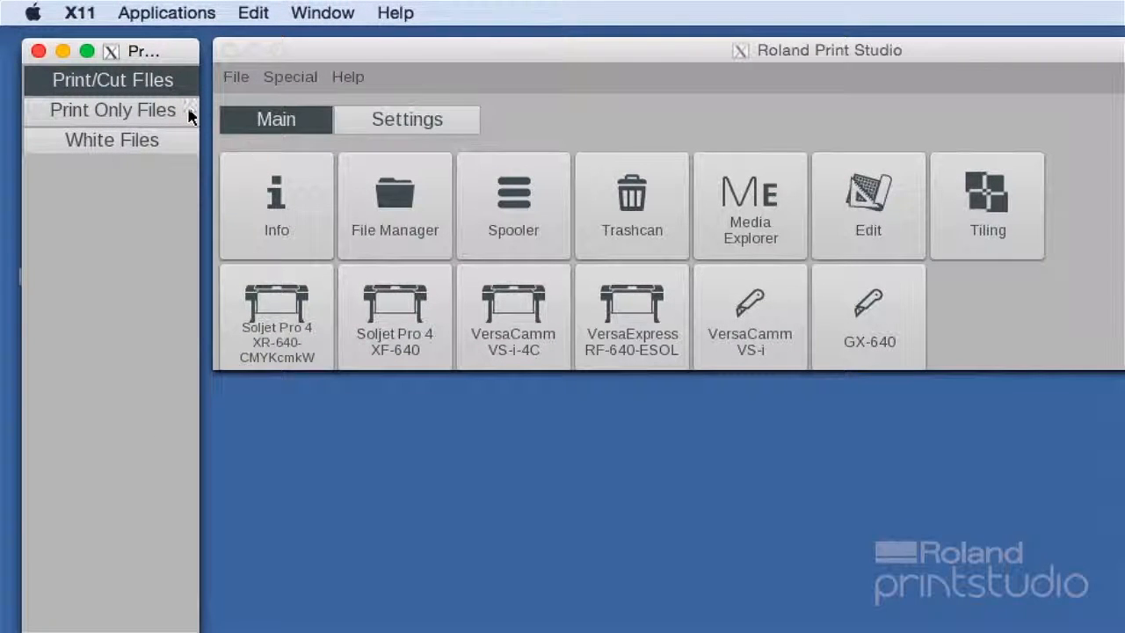
Step: Review the modules on the Main and Settings pages of Roland Print Studio
click(283, 133)
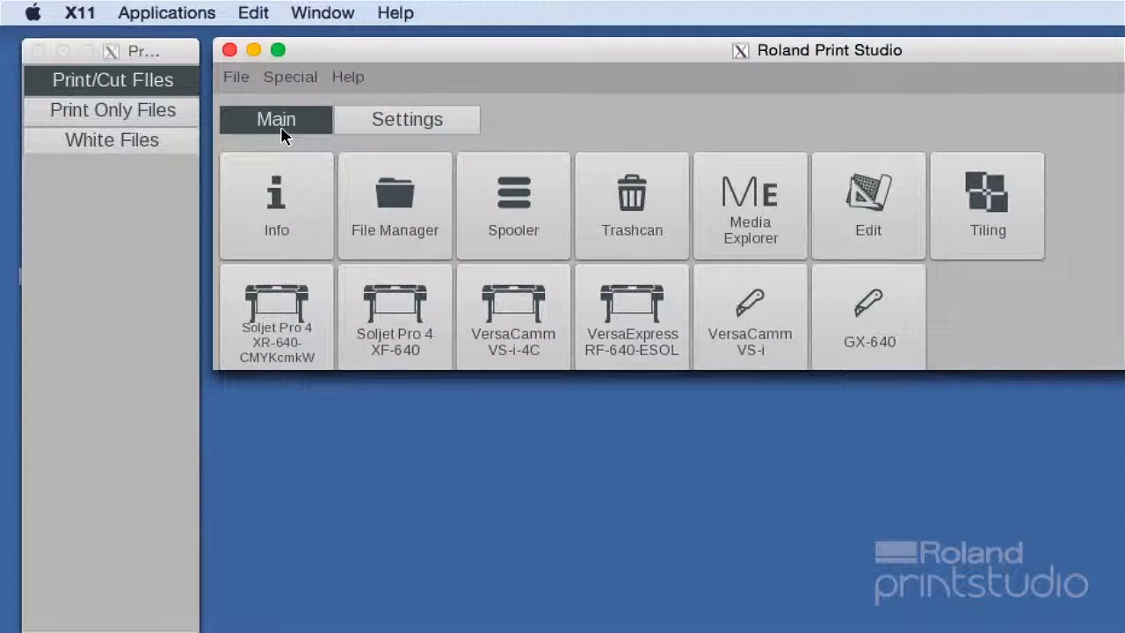
click(387, 122)
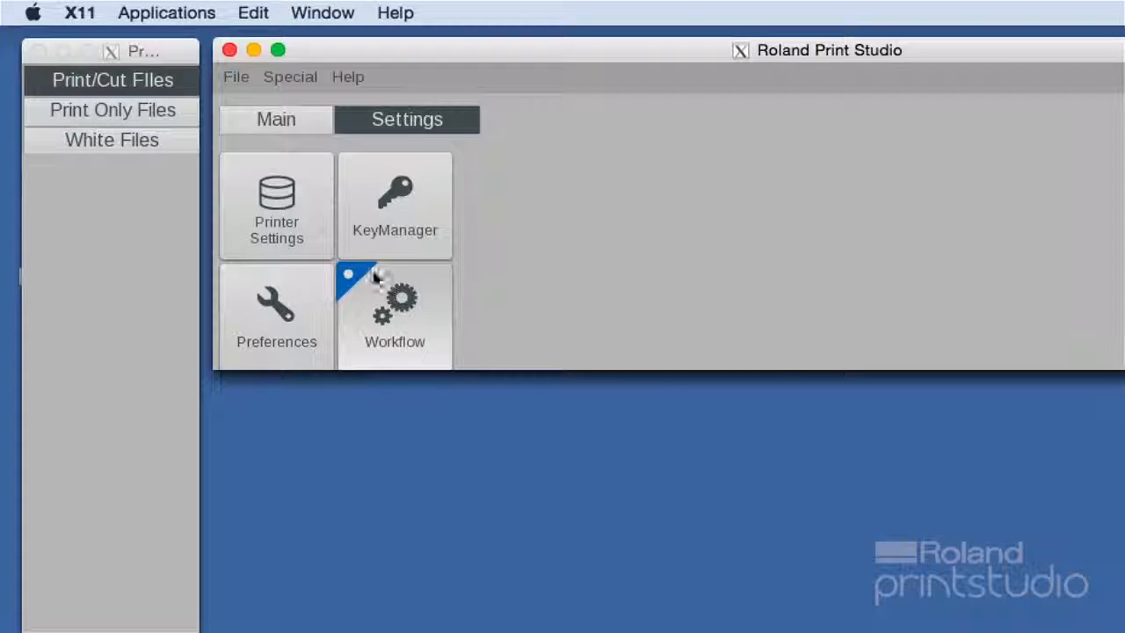
click(288, 120)
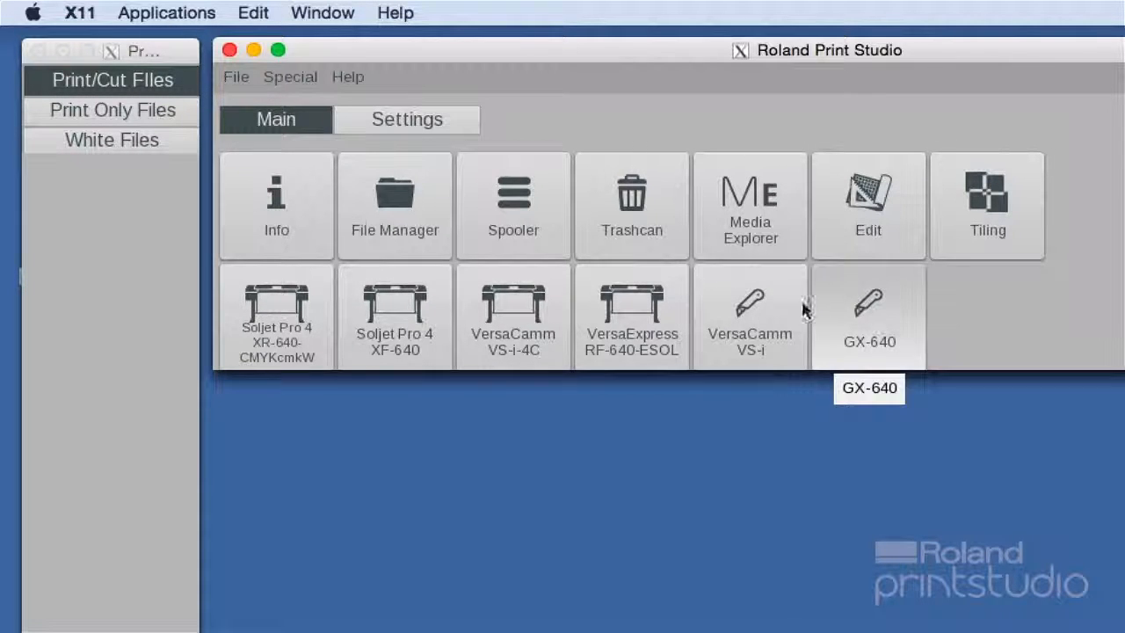
Step: Look through the Print/Cut Files, Print Only Files and White Files groups of the image bar
click(93, 97)
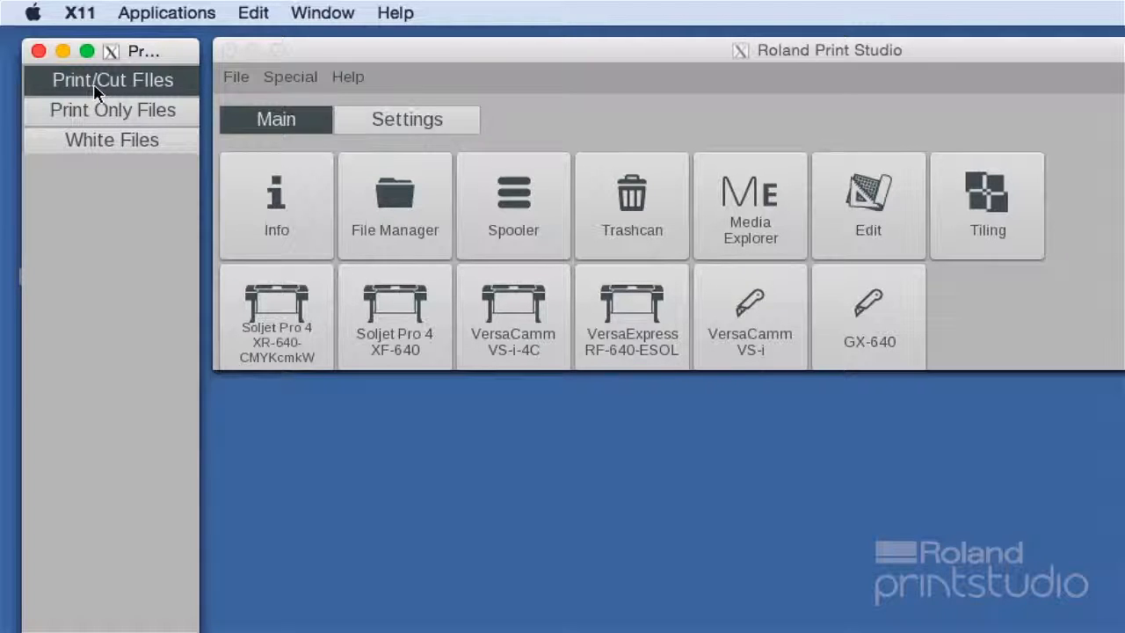
click(84, 109)
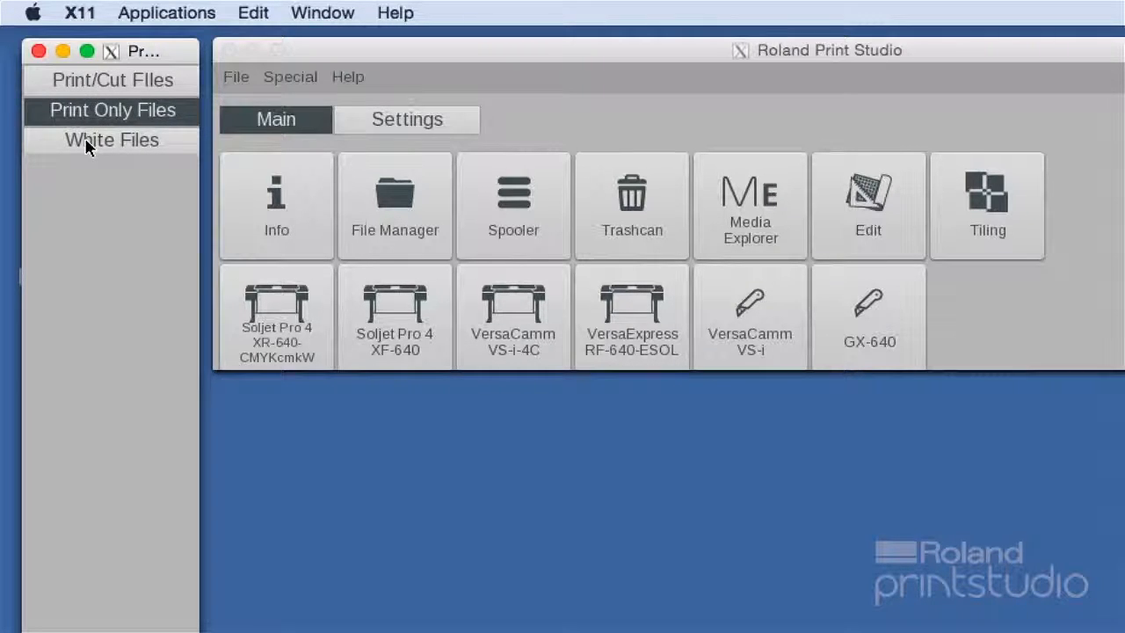
click(89, 142)
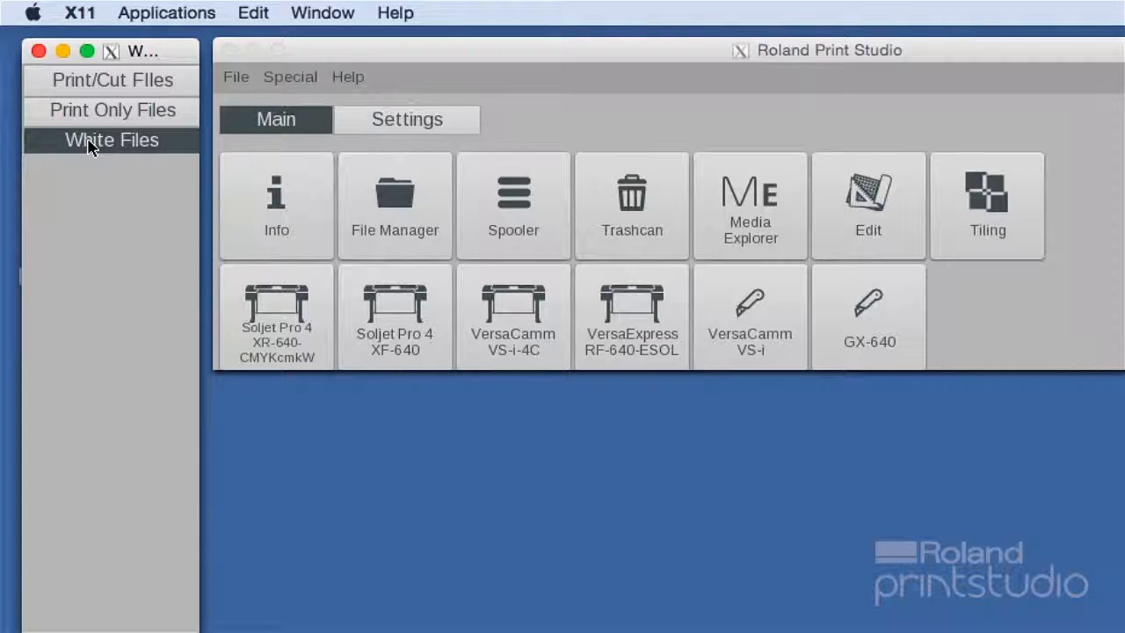
Step: Try to add a new tab named ExpoWes to the image bar
right_click(81, 146)
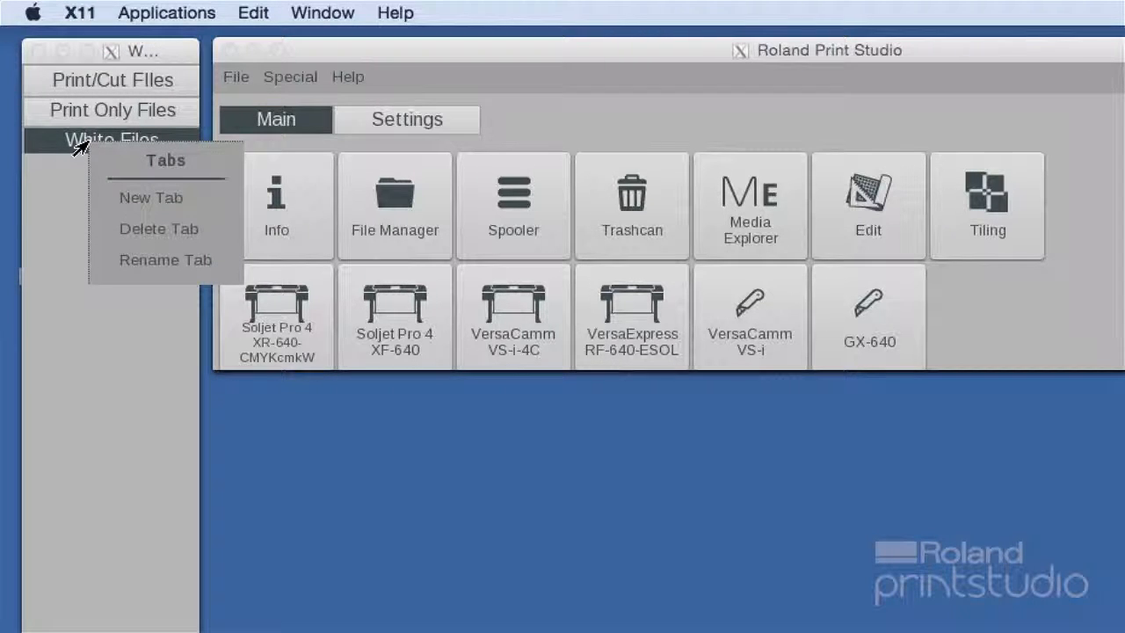
click(148, 201)
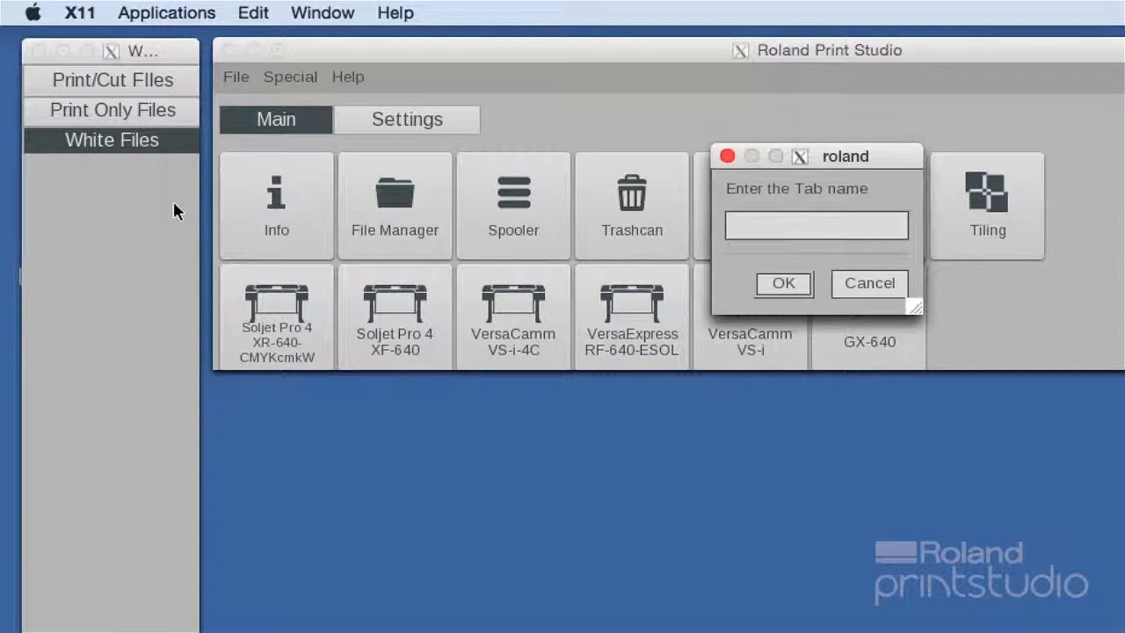
click(740, 232)
text(ExpoWes)
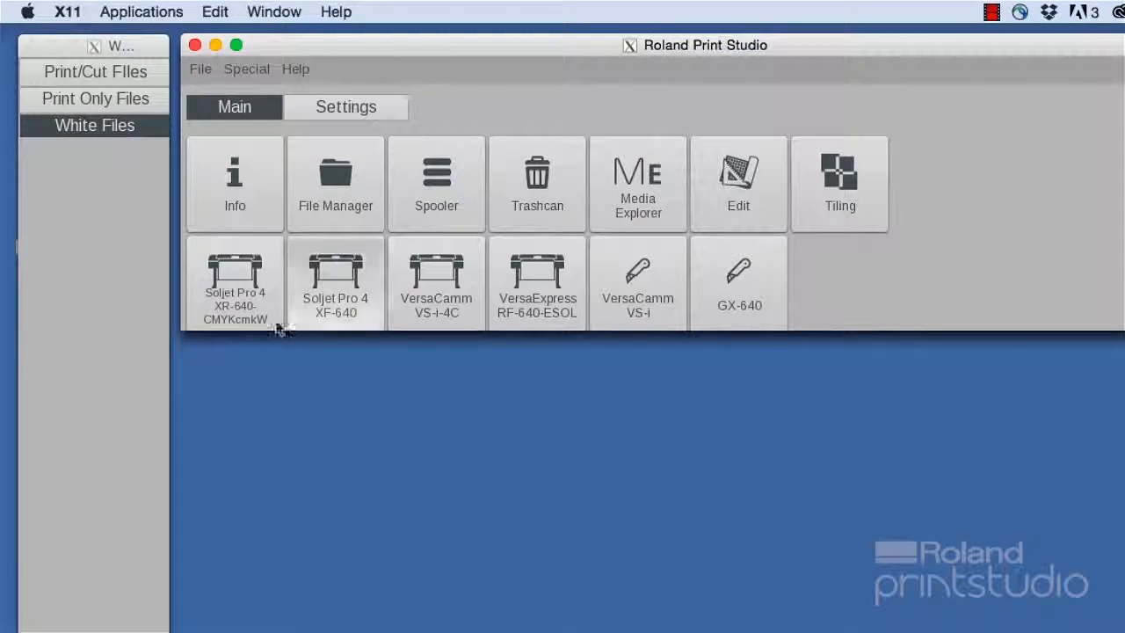
Step: Load Fresh Express decal.pdf into the Print/Cut Files tab through the File Manager
click(100, 77)
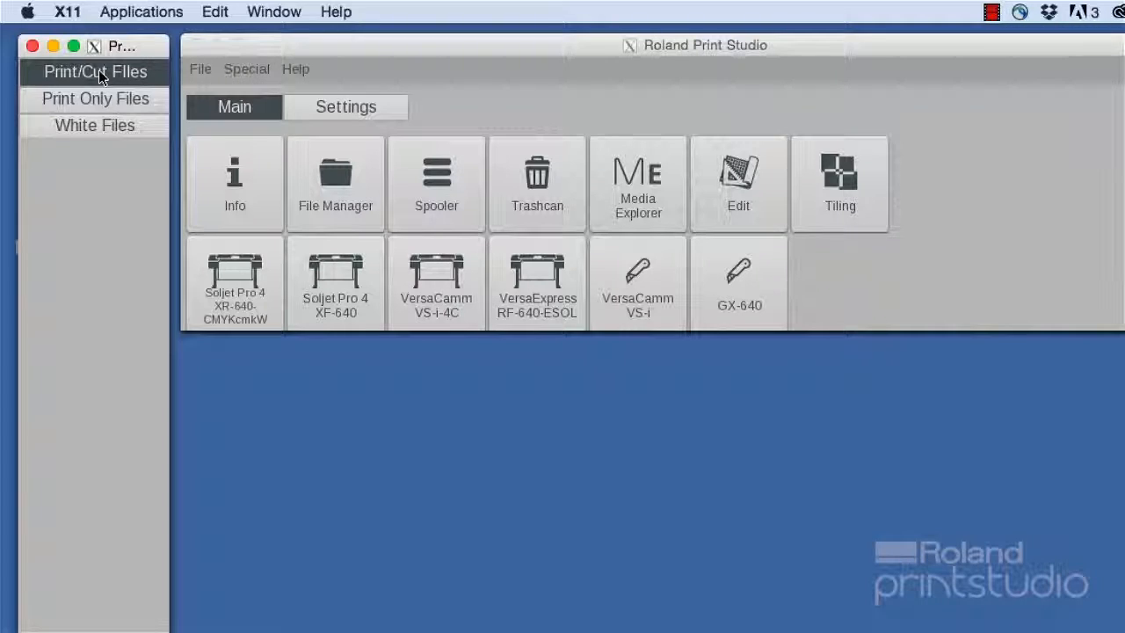
click(365, 207)
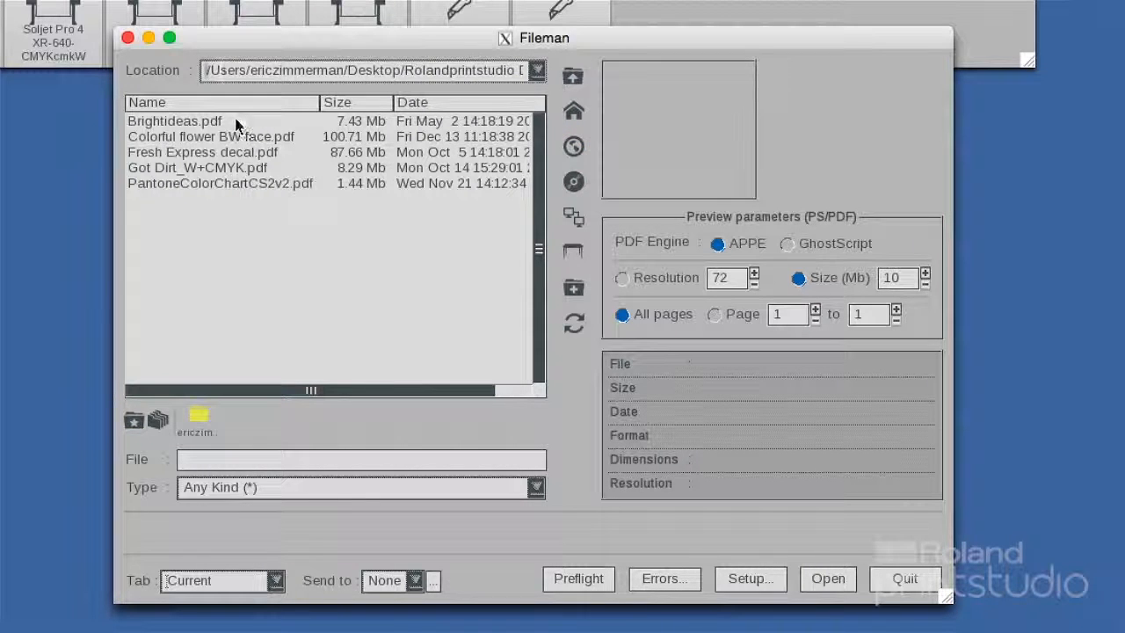
click(234, 155)
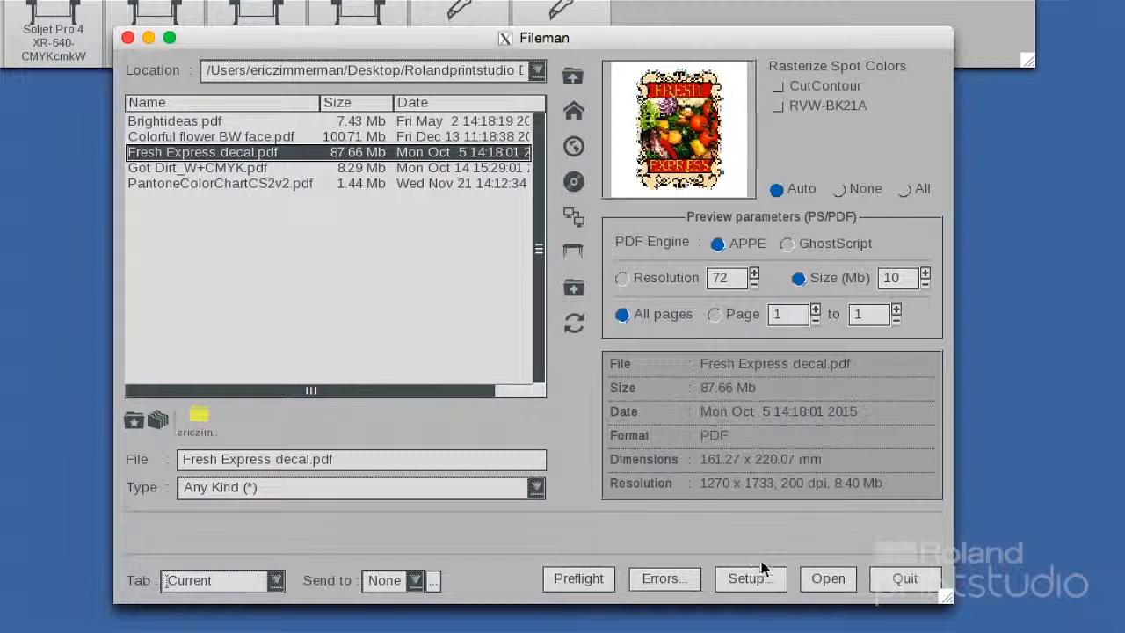
click(827, 579)
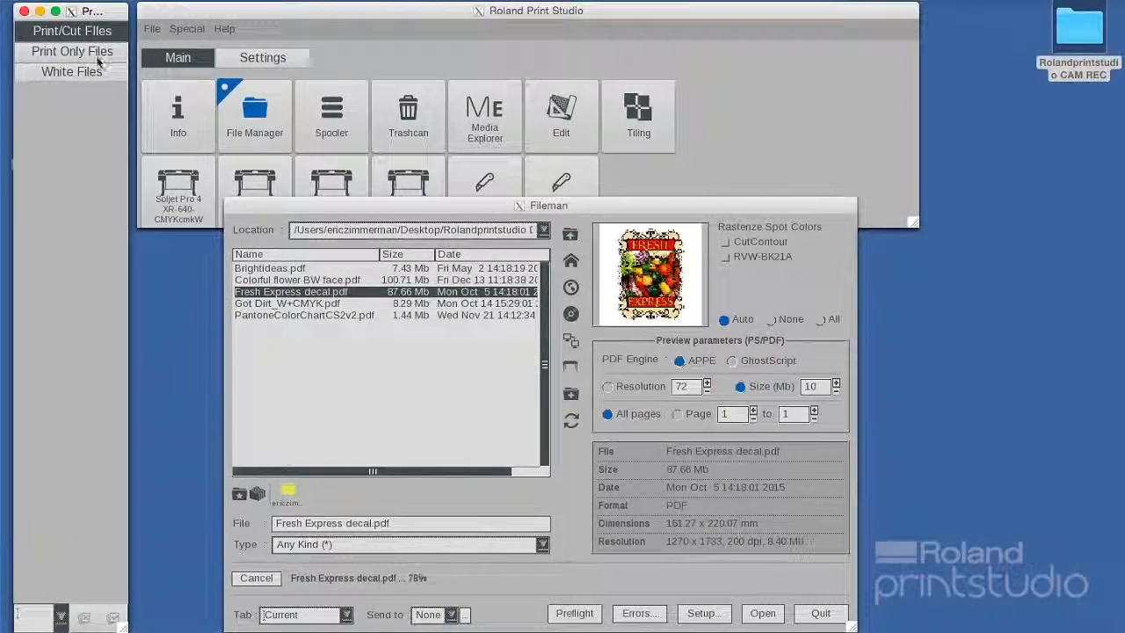
Step: Load Brightideas.pdf, Colorful flower BW face.pdf and PantoneColorChartCS2v2.pdf into the Print Only Files tab
click(98, 55)
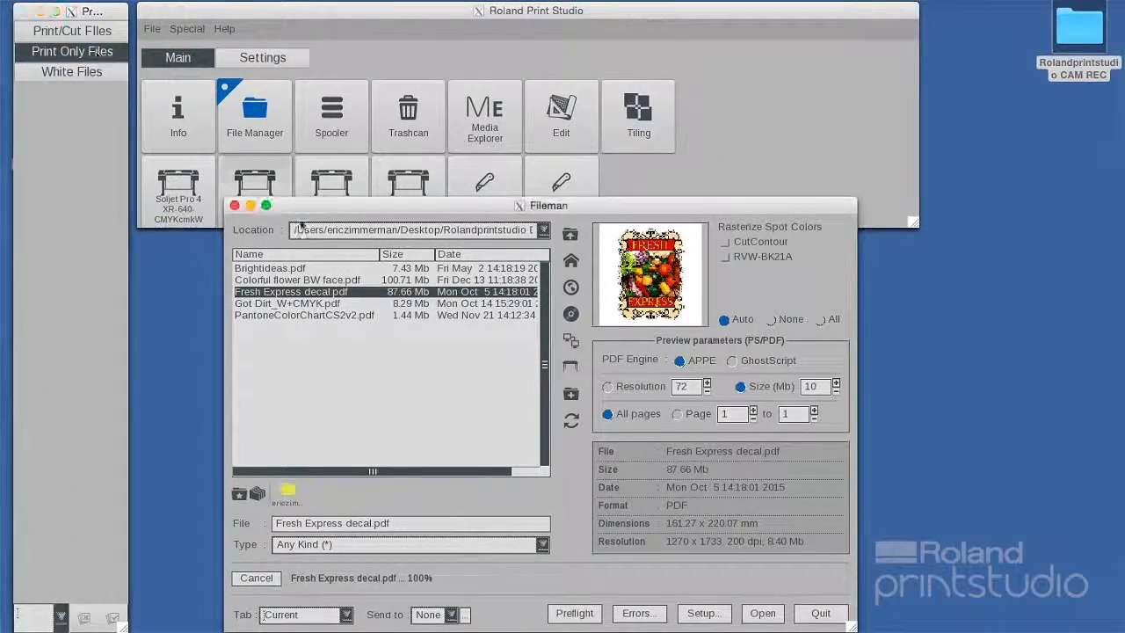
click(319, 269)
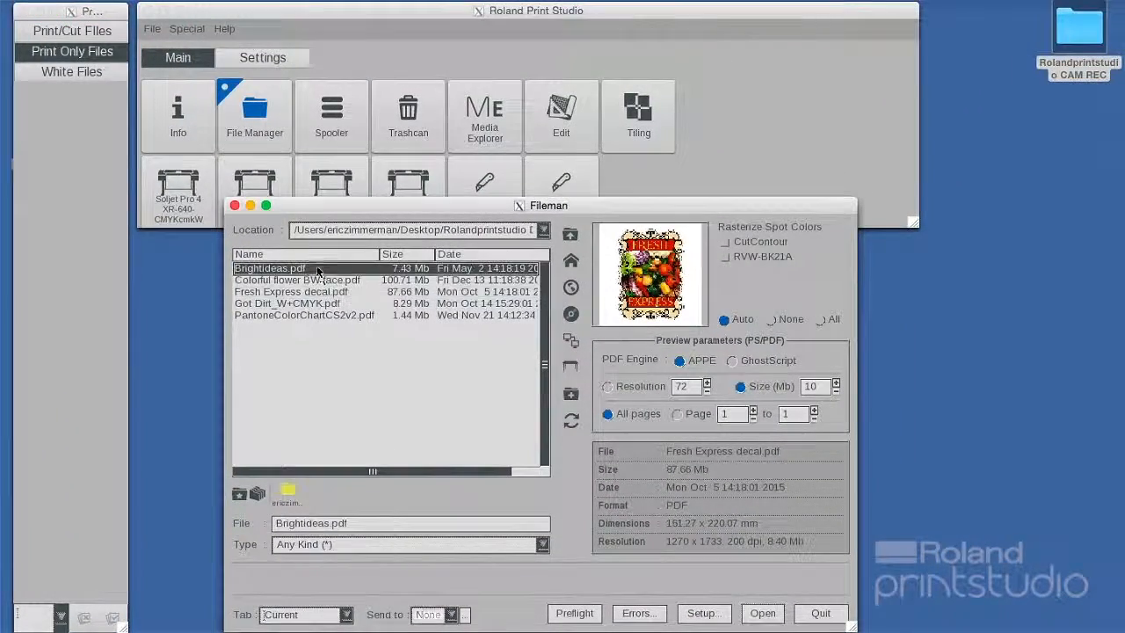
shift+click(325, 281)
ctrl+click(331, 315)
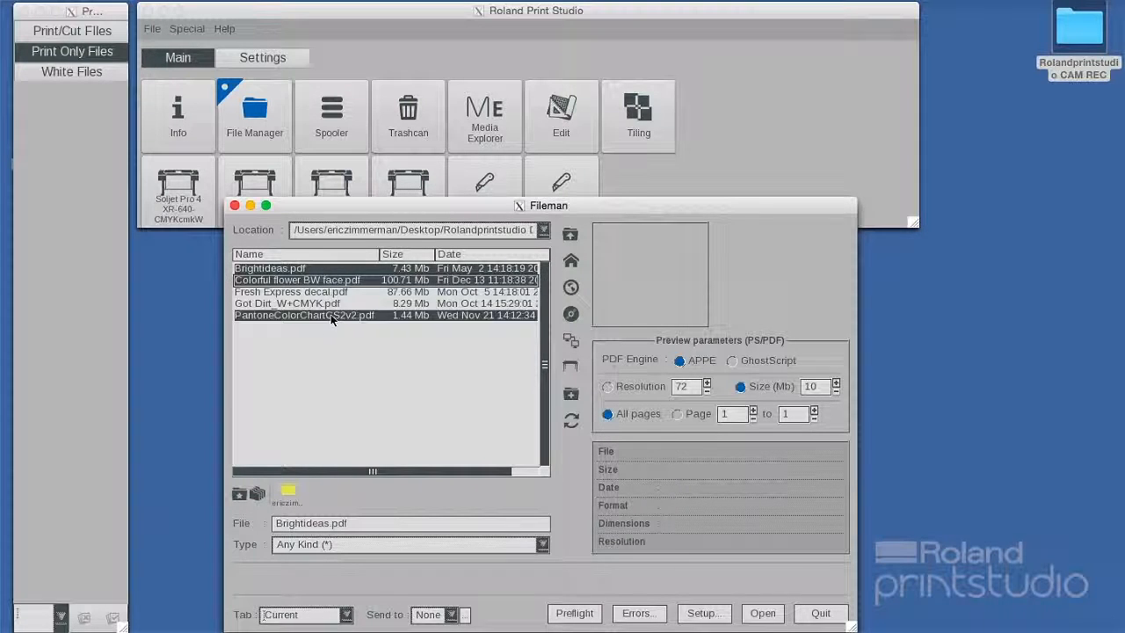
click(762, 614)
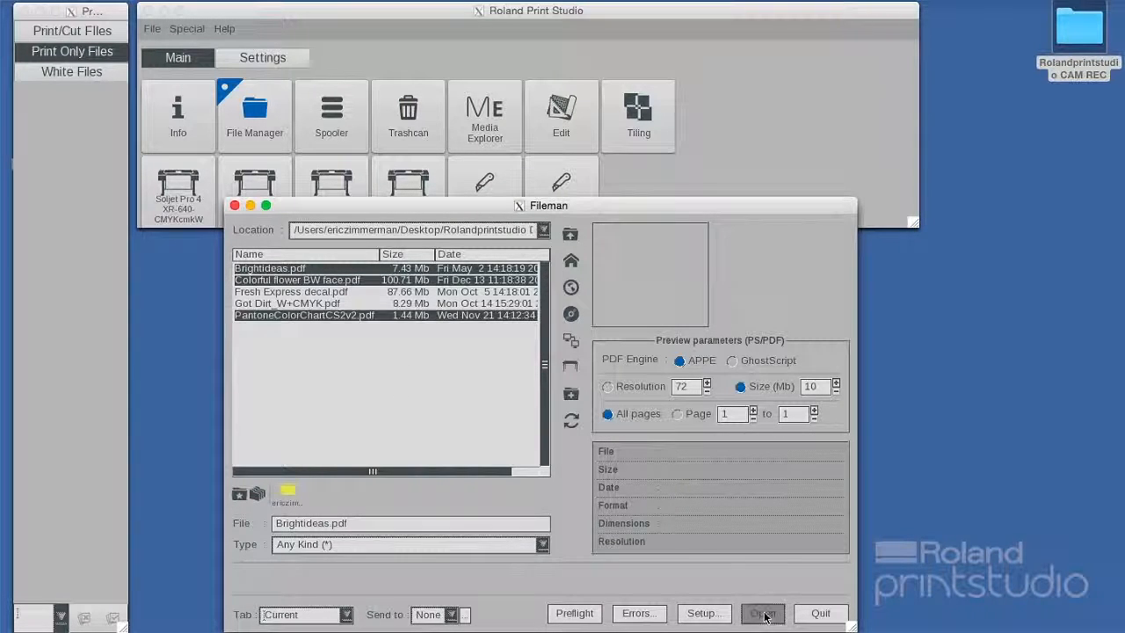
Step: Load Got Dirt_W+CMYK.pdf into the White Files tab and close the File Manager, letting the queued jobs continue in the background
click(43, 70)
click(314, 304)
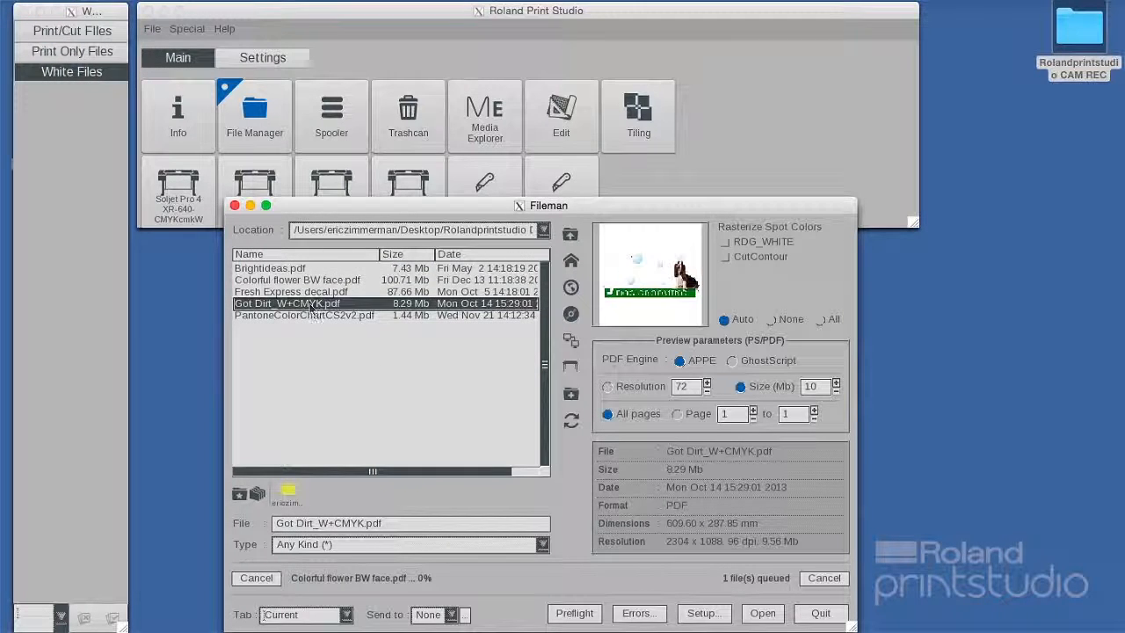
click(763, 615)
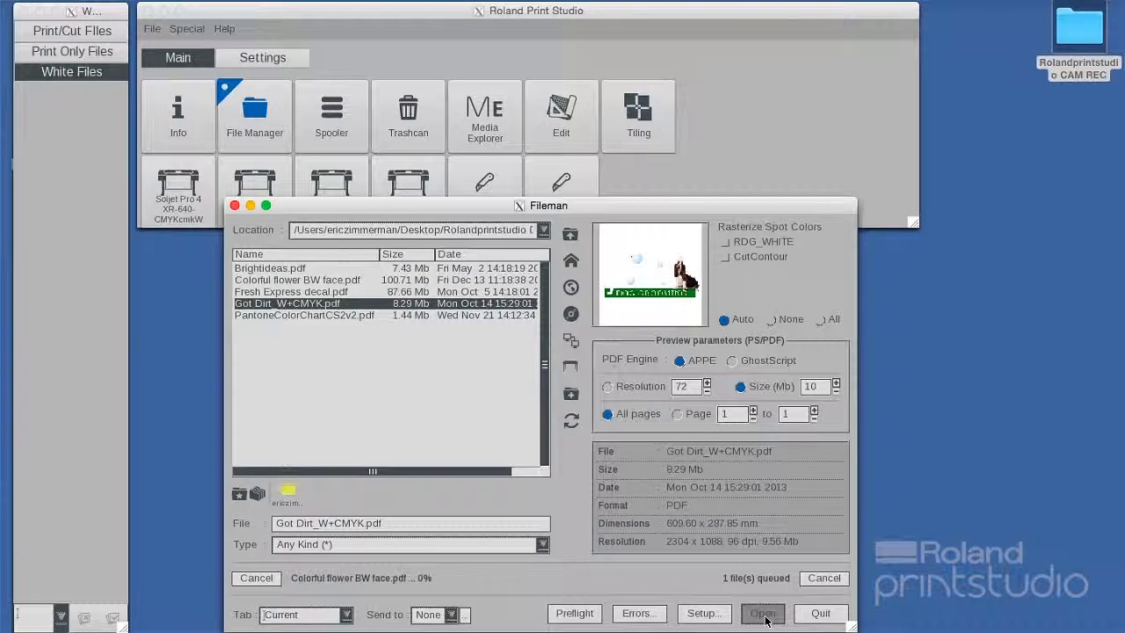
click(235, 205)
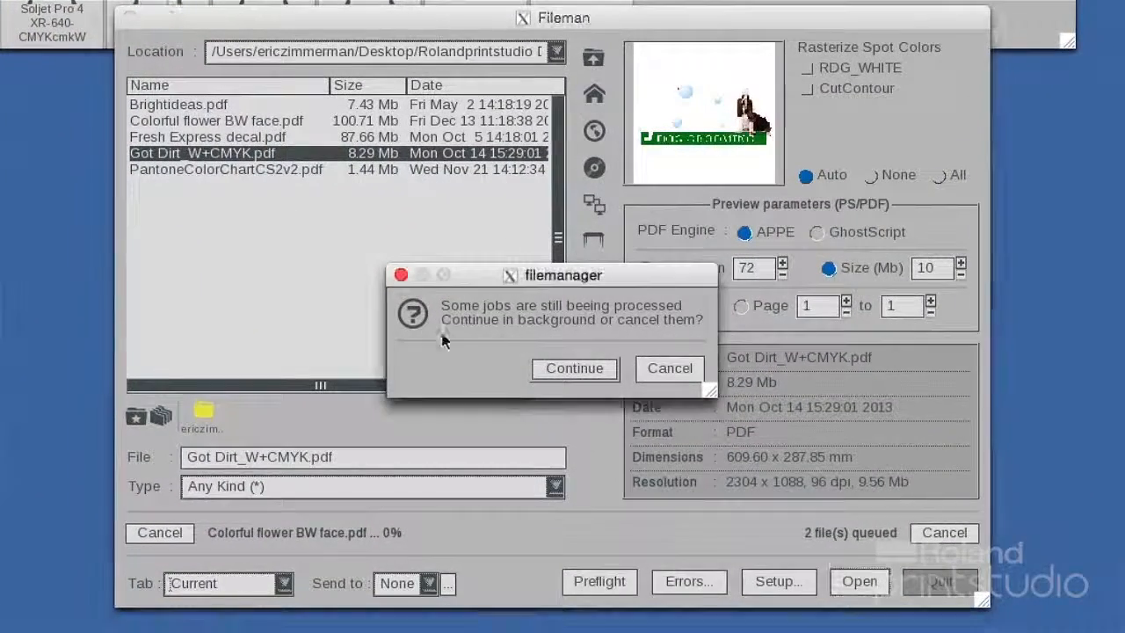
click(594, 372)
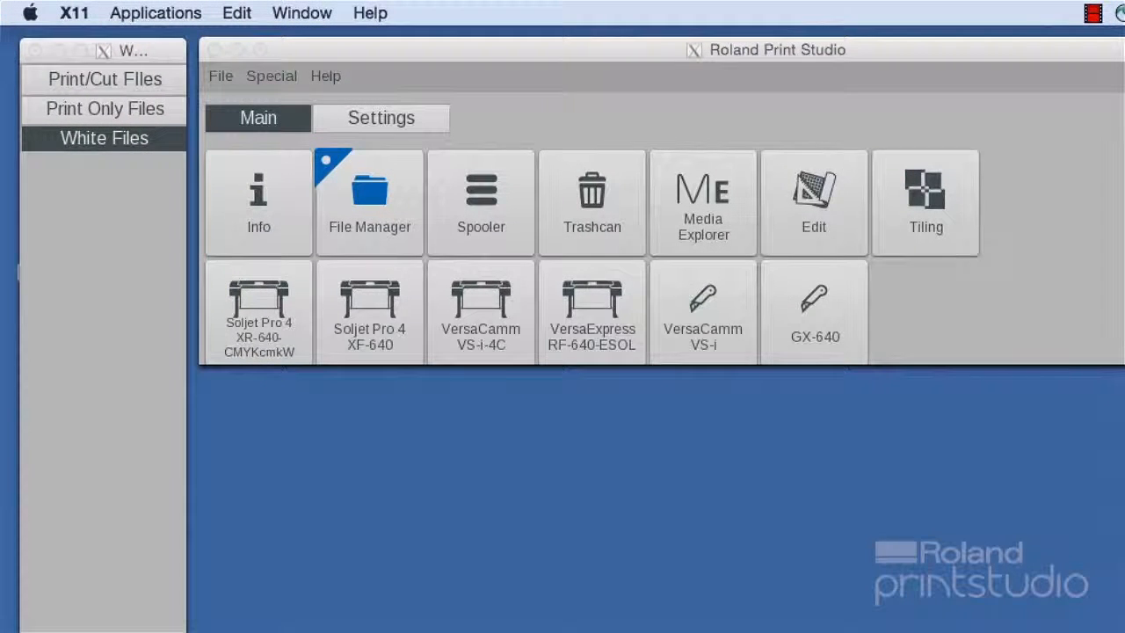
Step: Check the loaded images in the Print/Cut Files, Print Only Files and White Files tabs
click(150, 421)
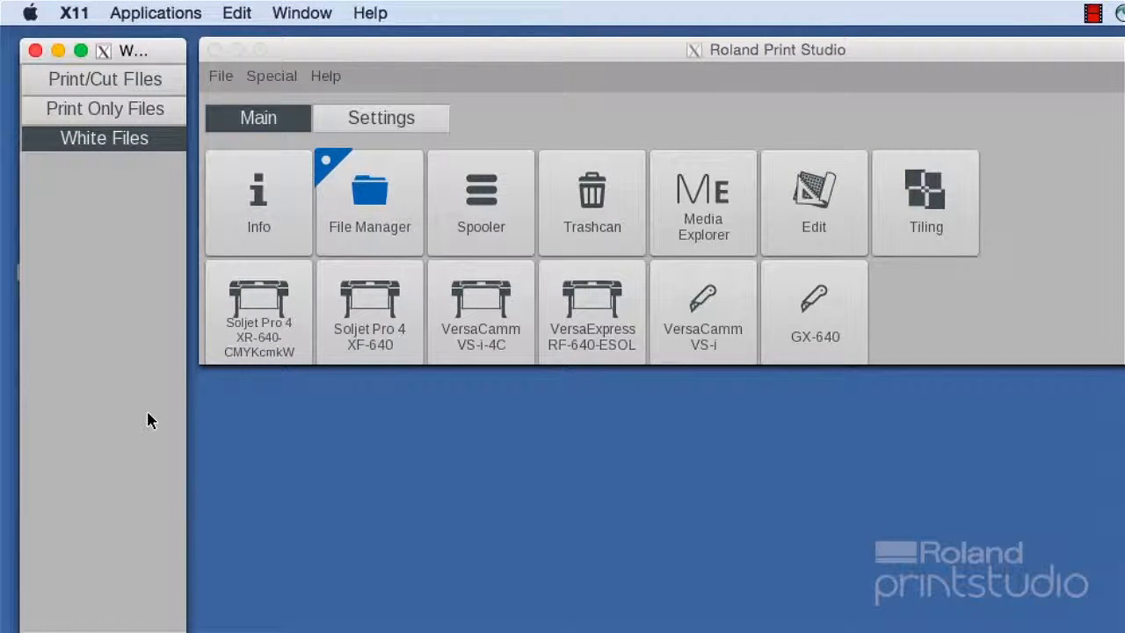
click(119, 83)
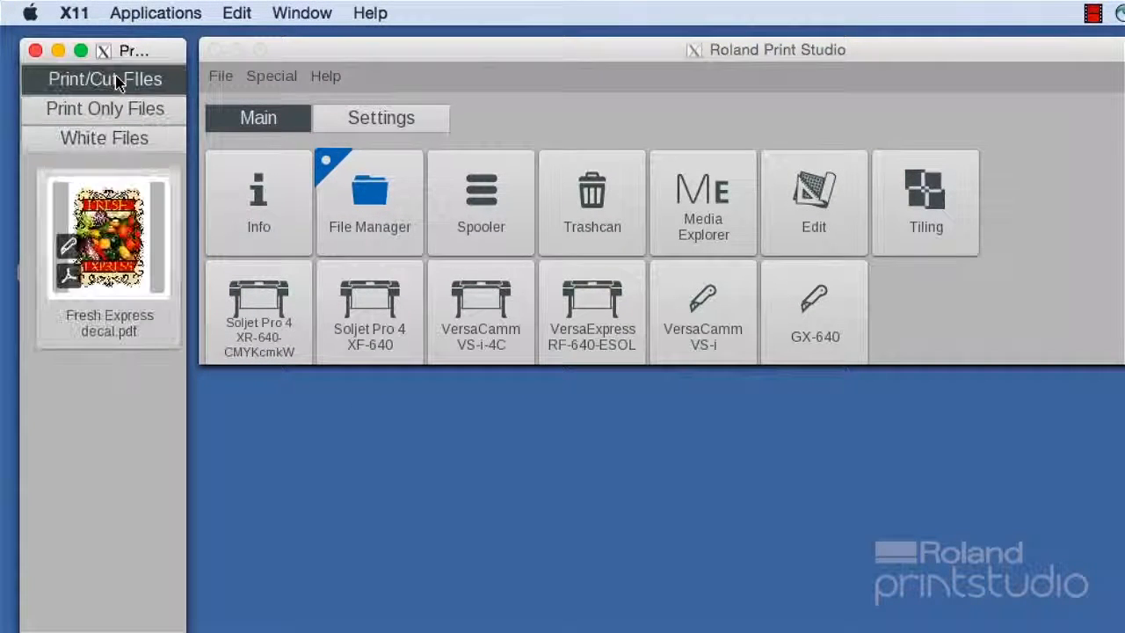
click(126, 124)
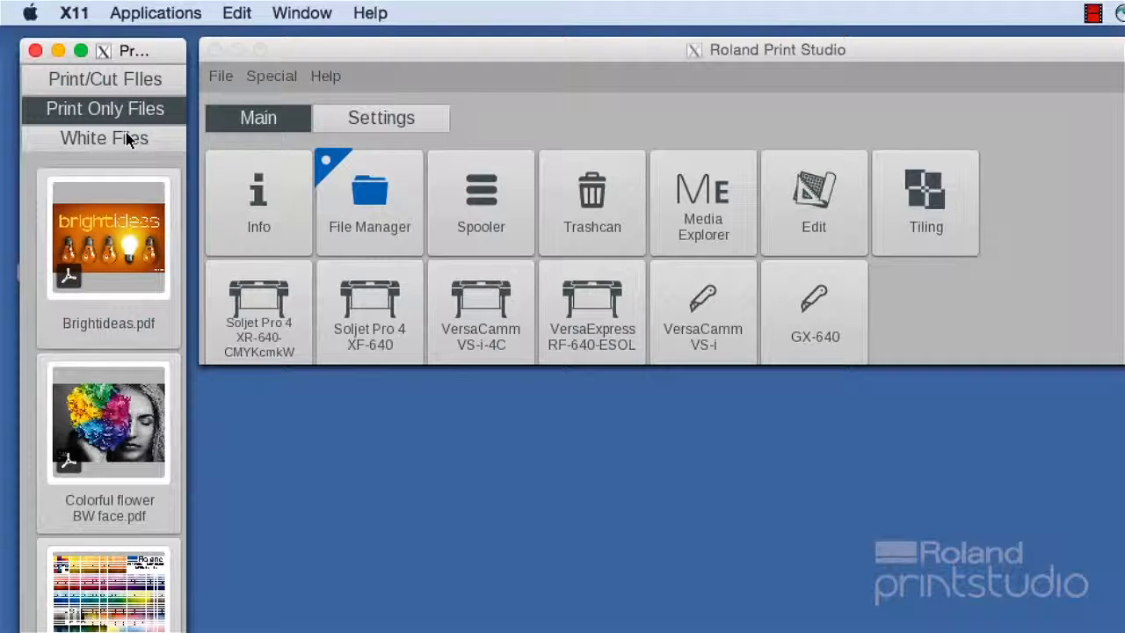
click(128, 140)
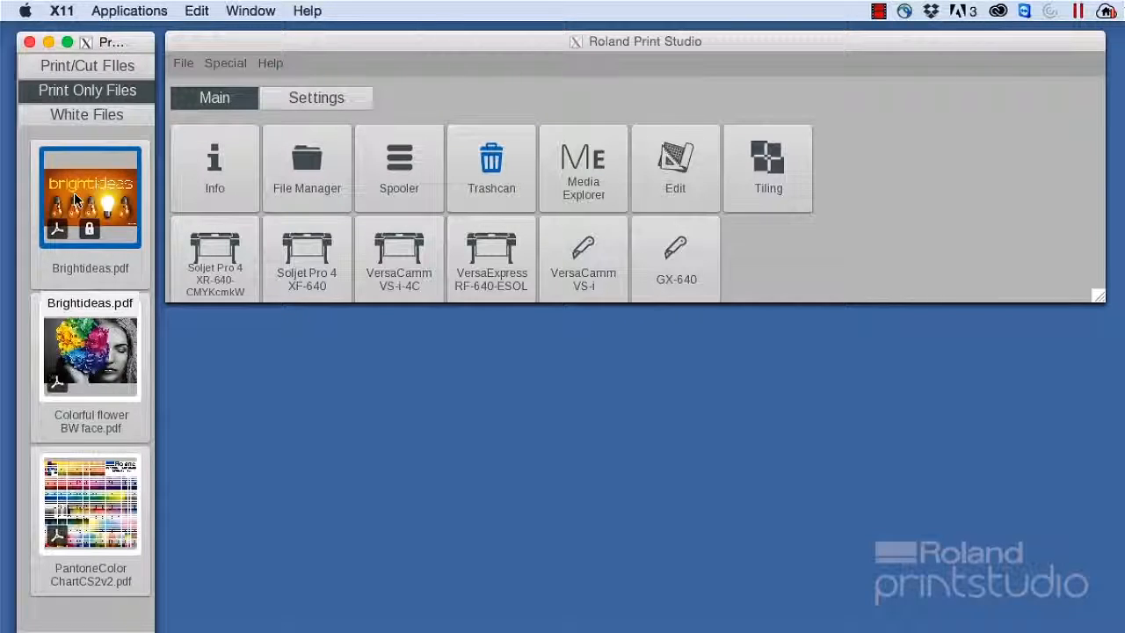
Step: Open Brightideas.pdf in a preview window and inspect the artwork up close
drag(77, 201, 379, 385)
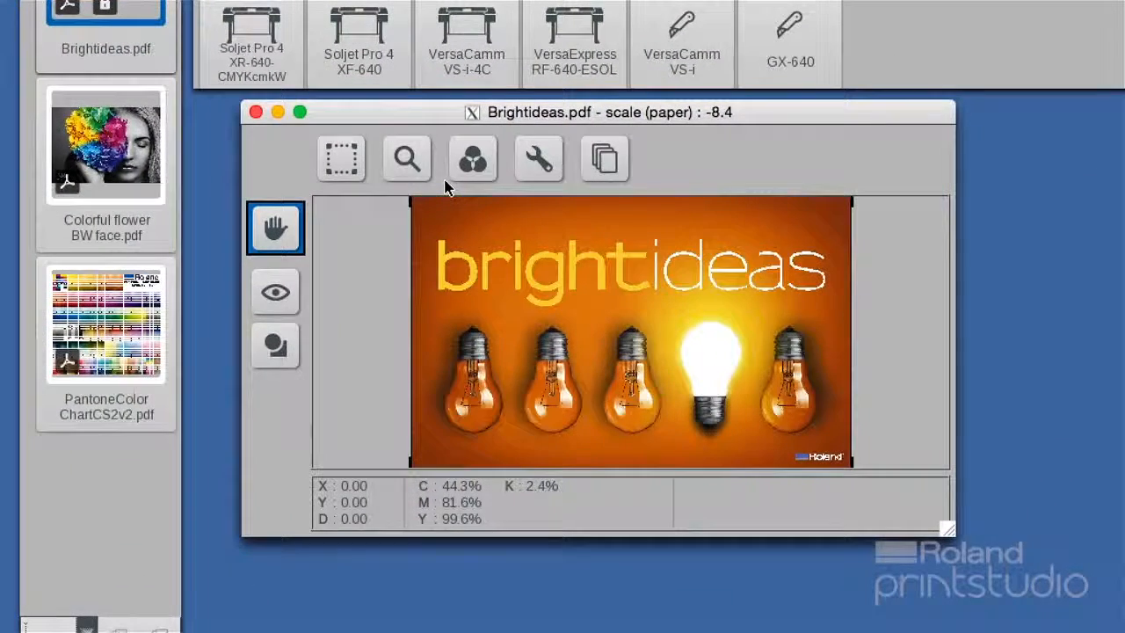
scroll(588, 297, up, 2)
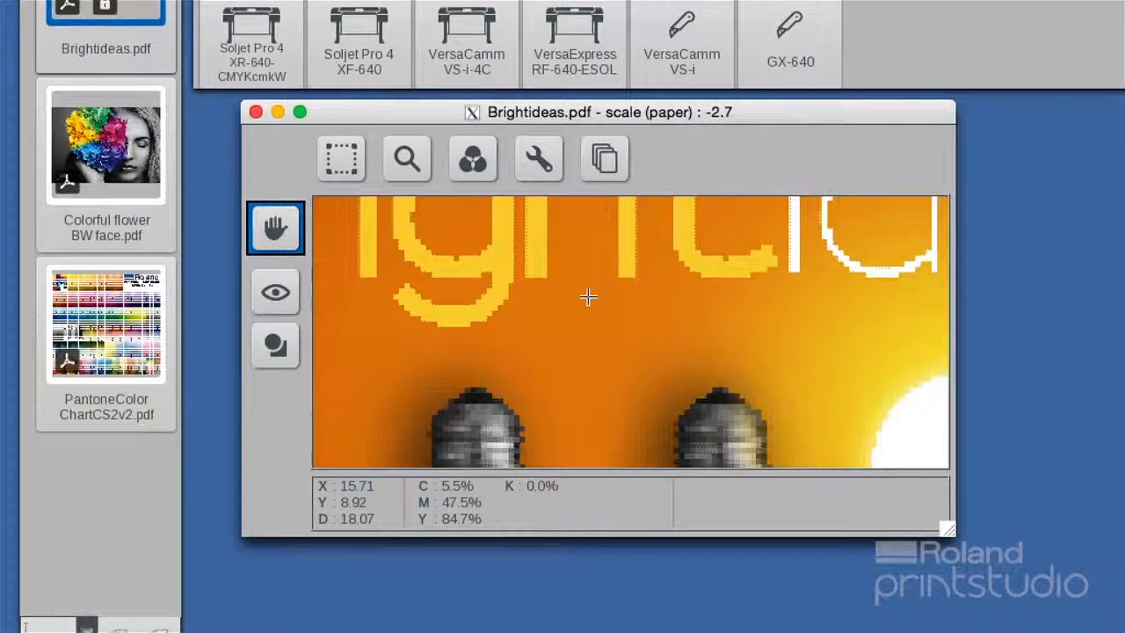
scroll(588, 297, down, 2)
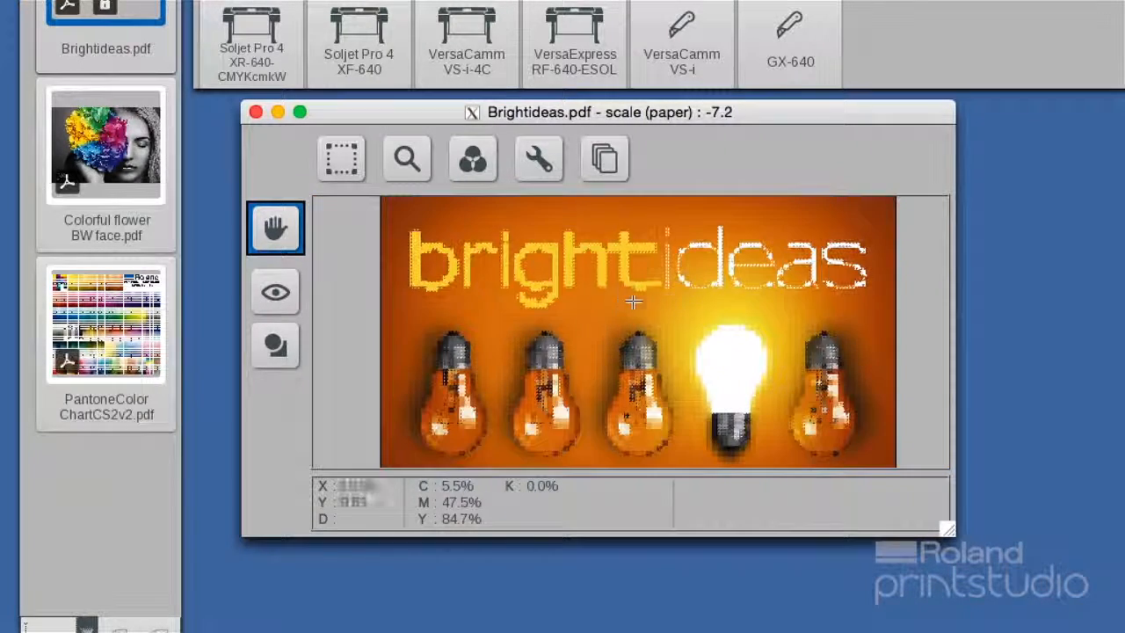
drag(680, 312, 684, 283)
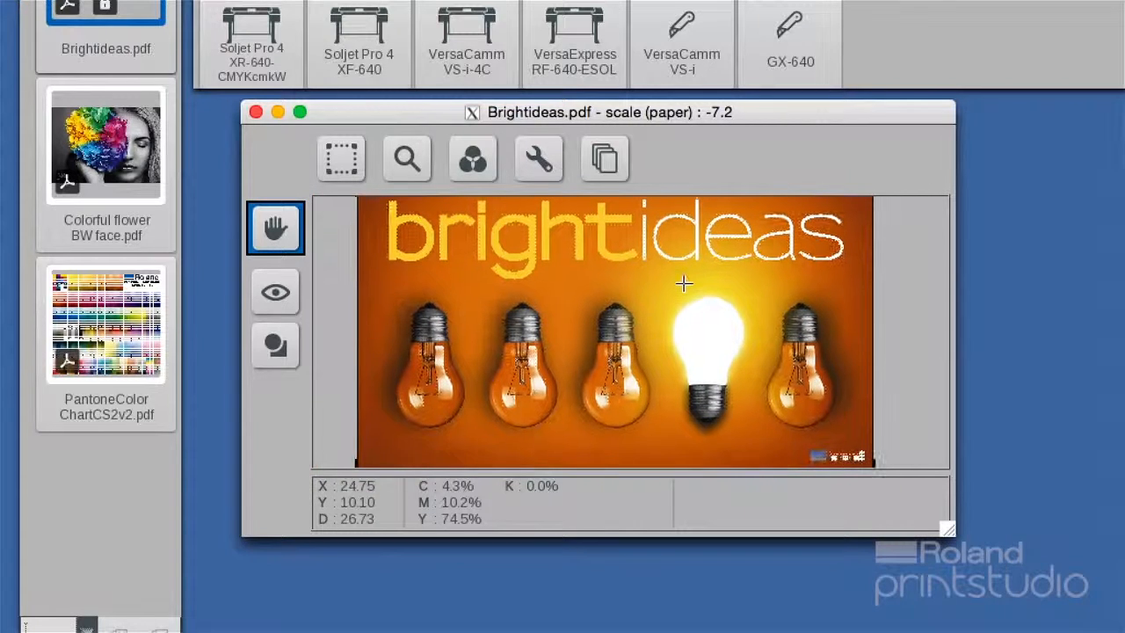
Step: Crop the glowing bulb with a rectangular selection about 8.3 by 11.6 inches into a new image bar file and open it
click(272, 349)
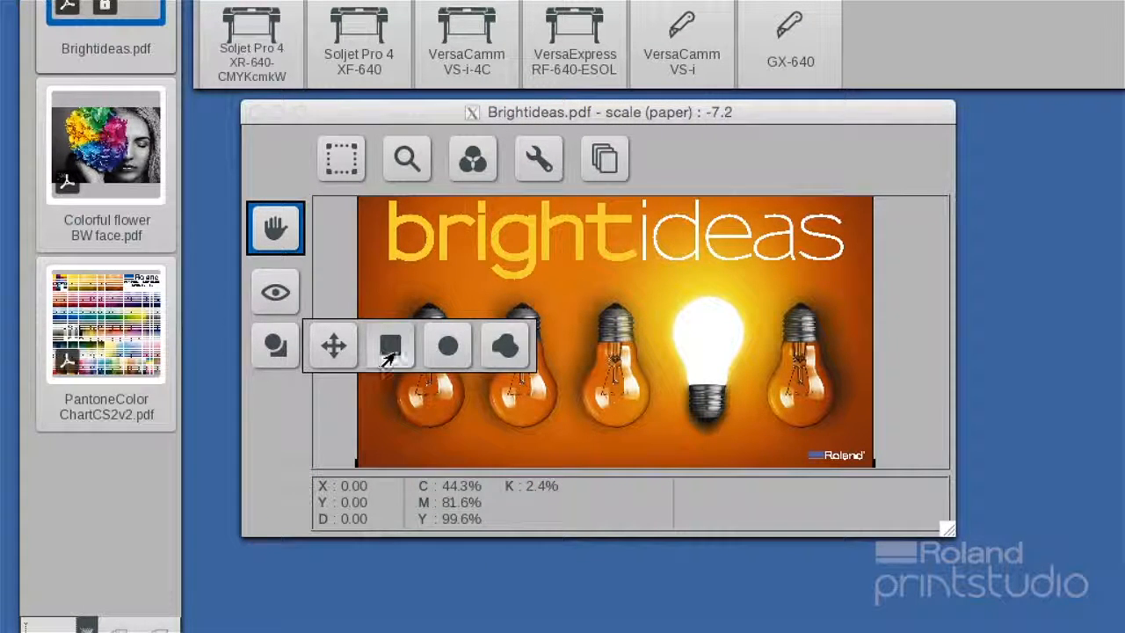
click(390, 349)
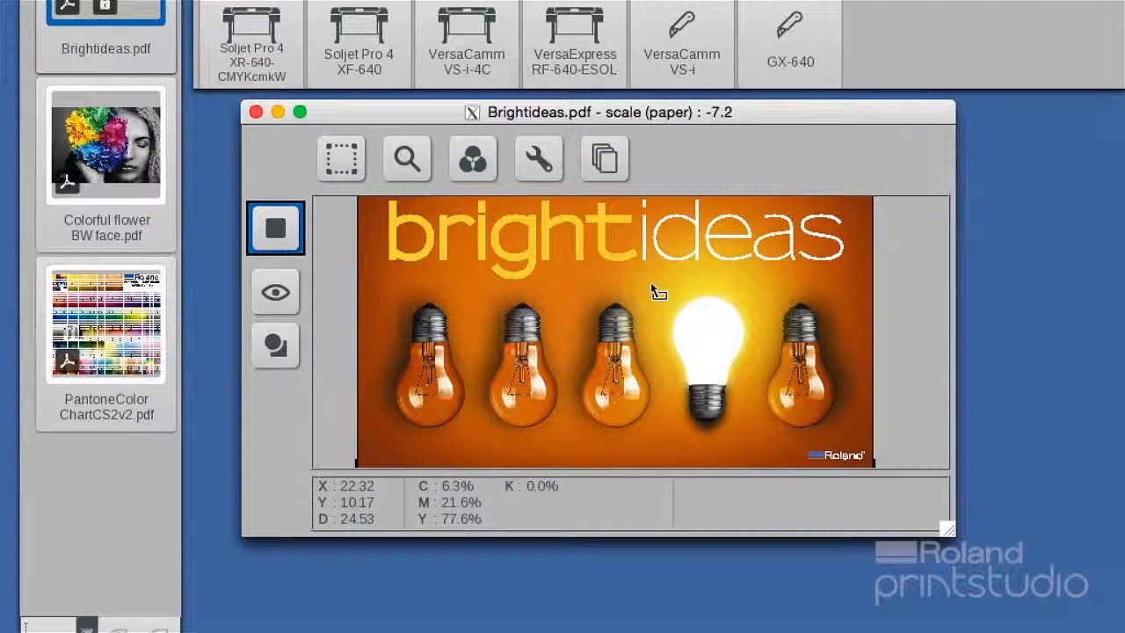
drag(657, 289, 764, 441)
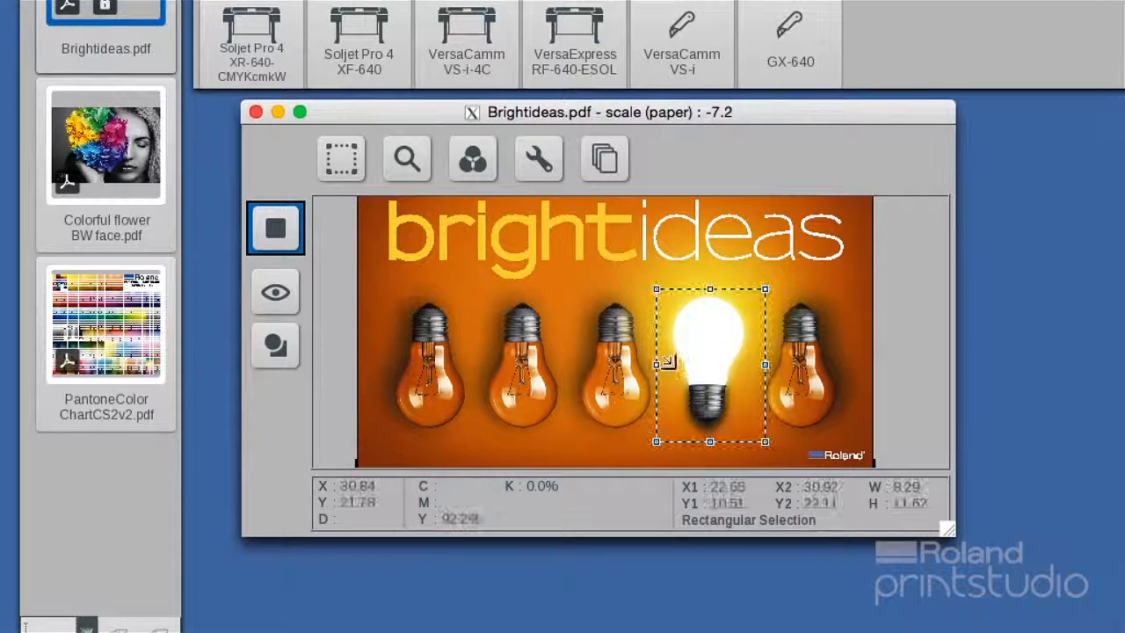
click(339, 167)
click(373, 193)
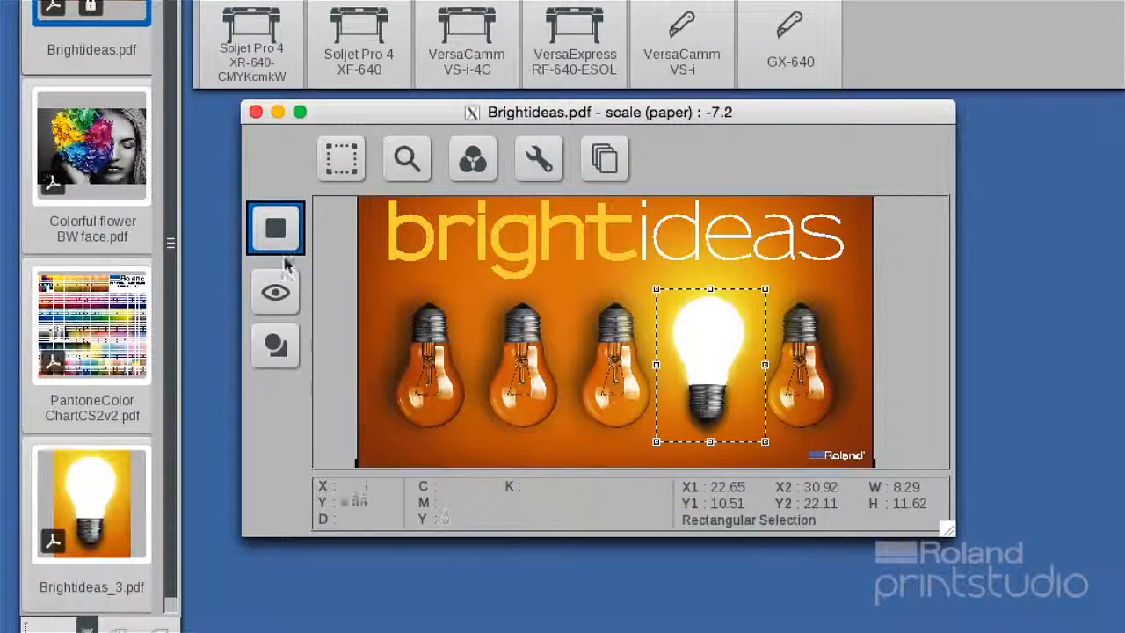
double_click(93, 488)
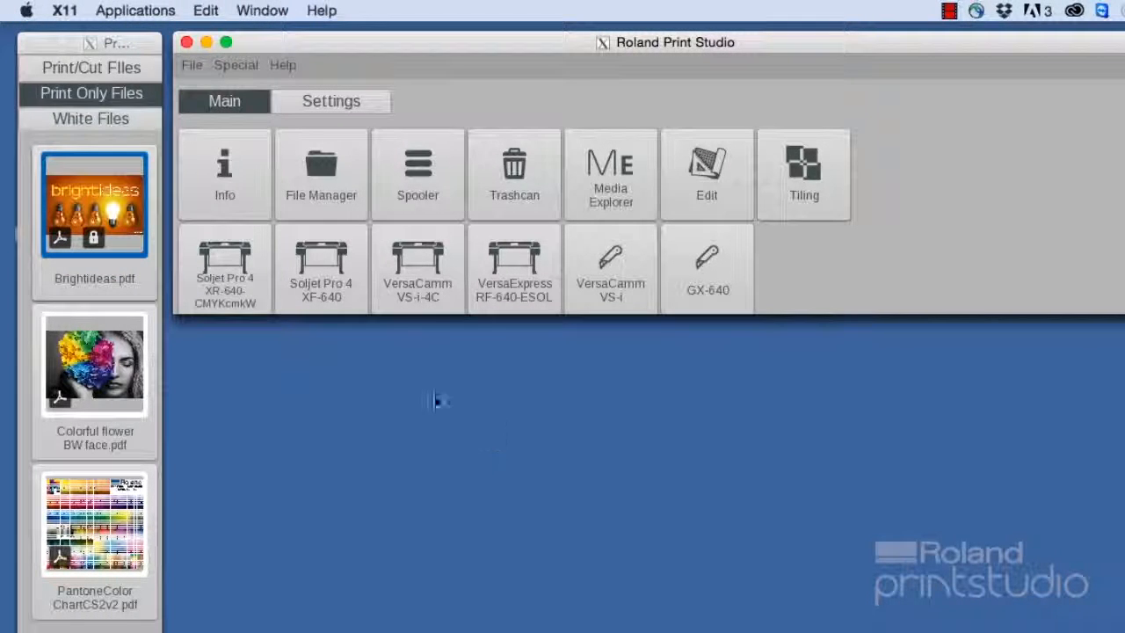
Step: Send Brightideas.pdf to the VersaExpress RF-640-ESOL printer module and set its resolution to 720
click(97, 205)
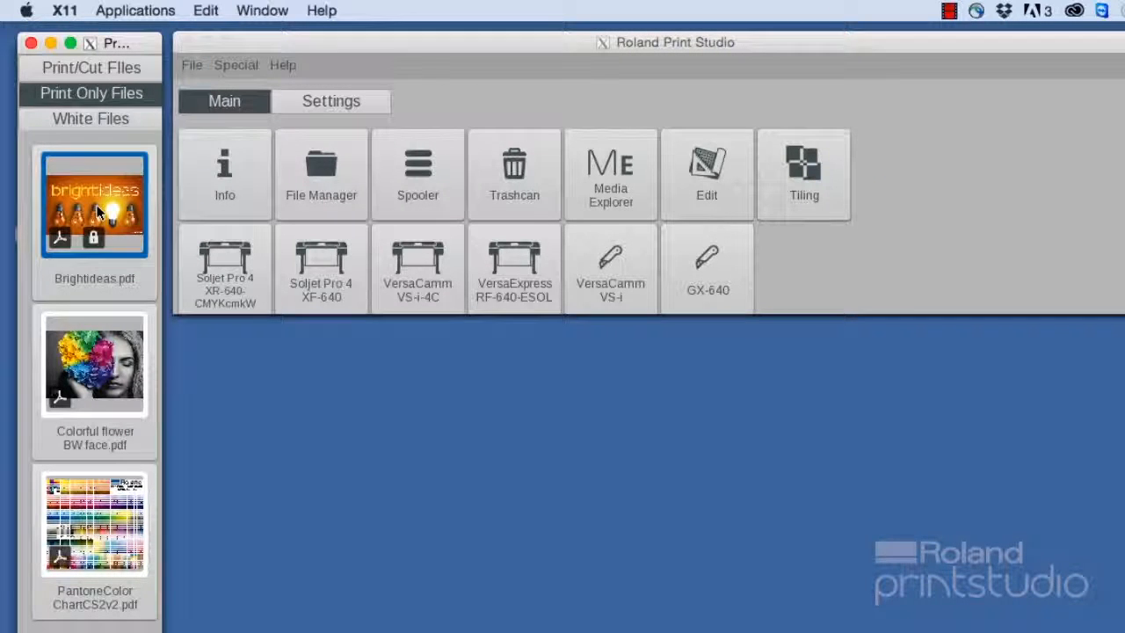
drag(97, 205, 508, 277)
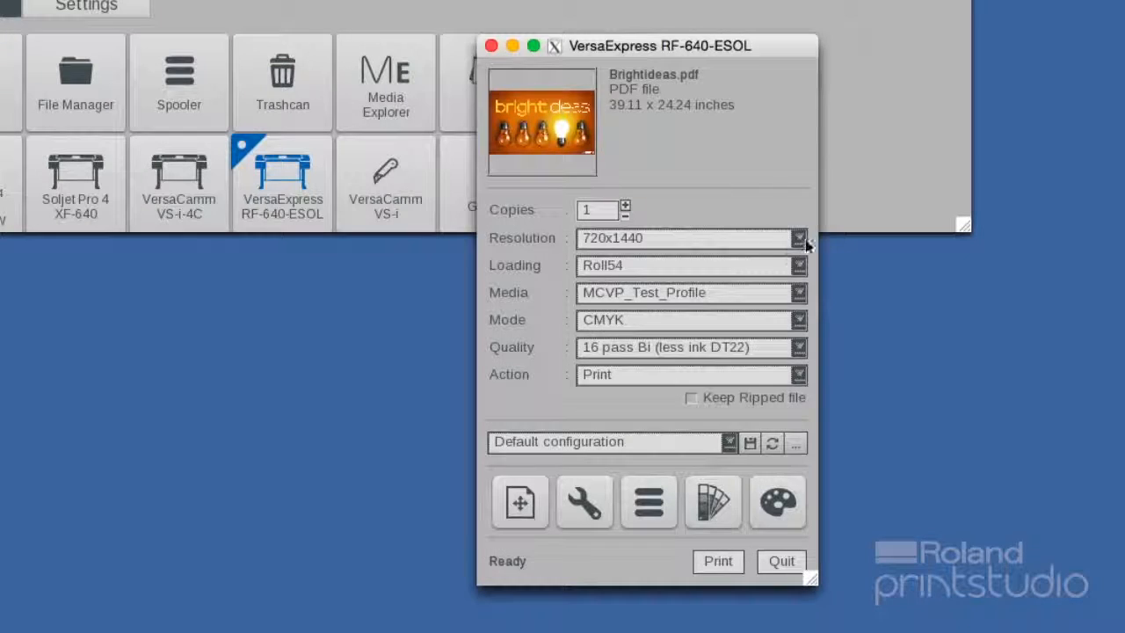
click(798, 238)
click(591, 329)
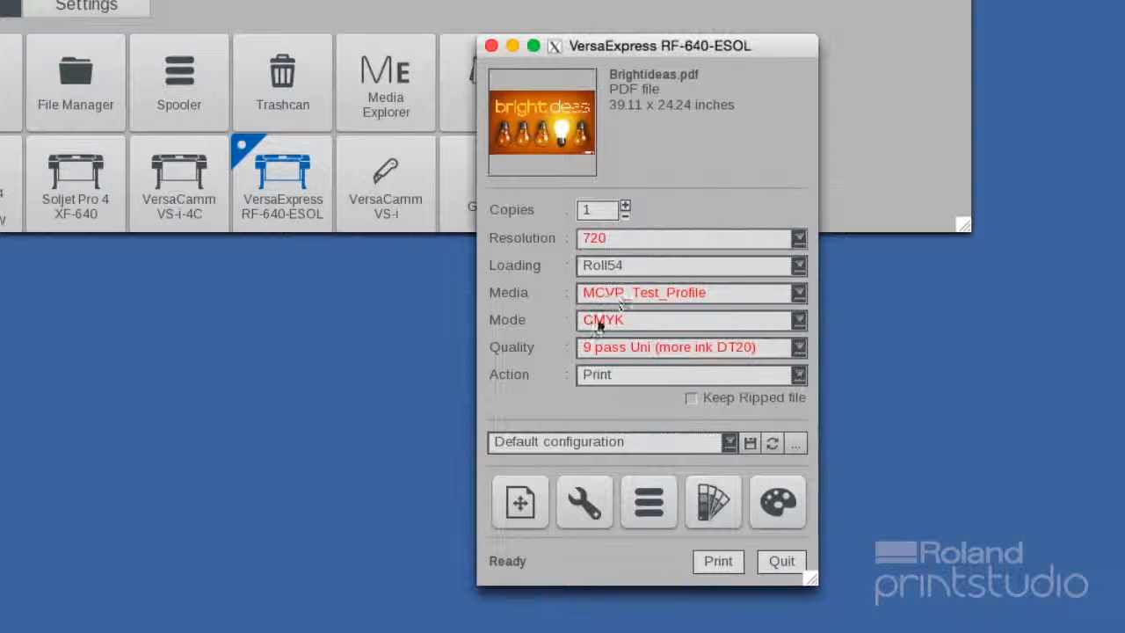
Step: Keep the loading at Roll54 and set the print job's media to GCVP_720x720_6pass
click(799, 265)
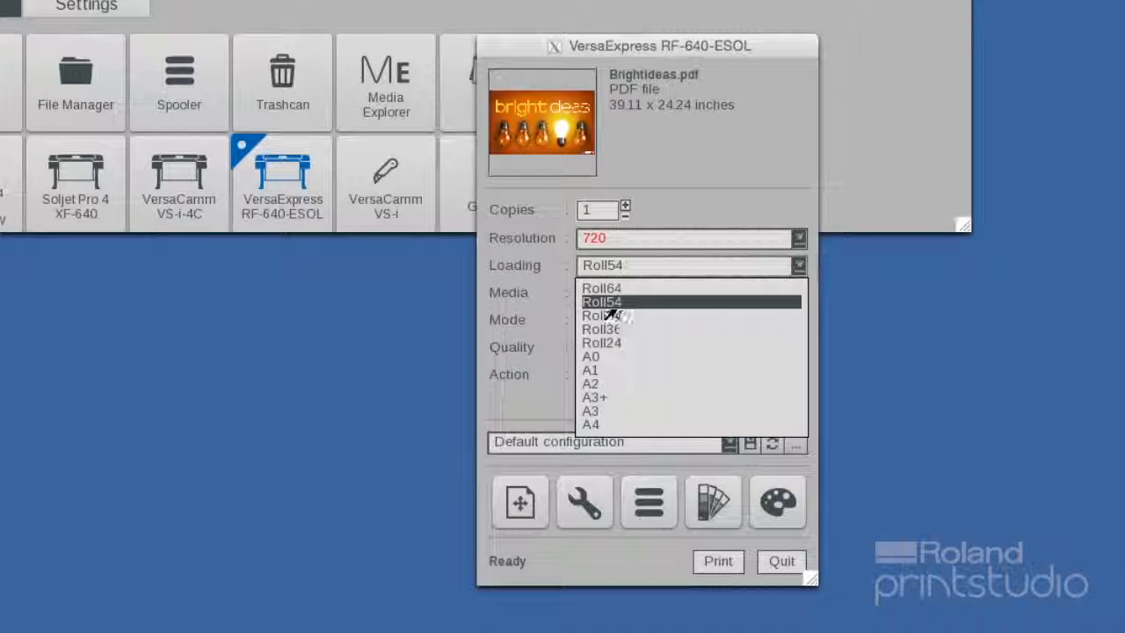
click(684, 307)
click(798, 293)
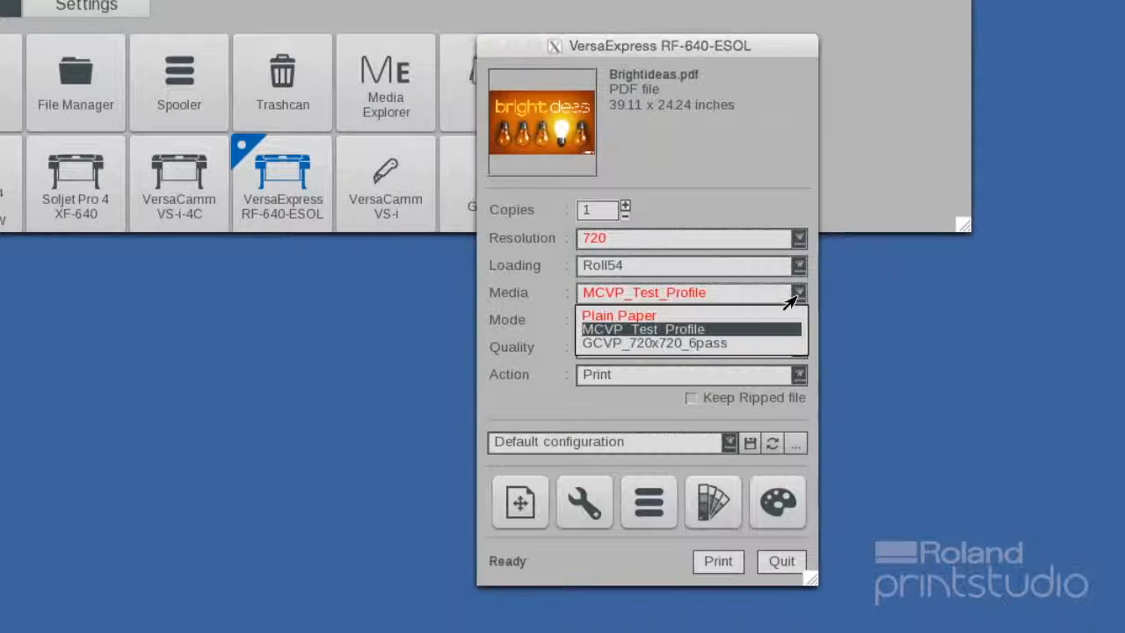
click(680, 343)
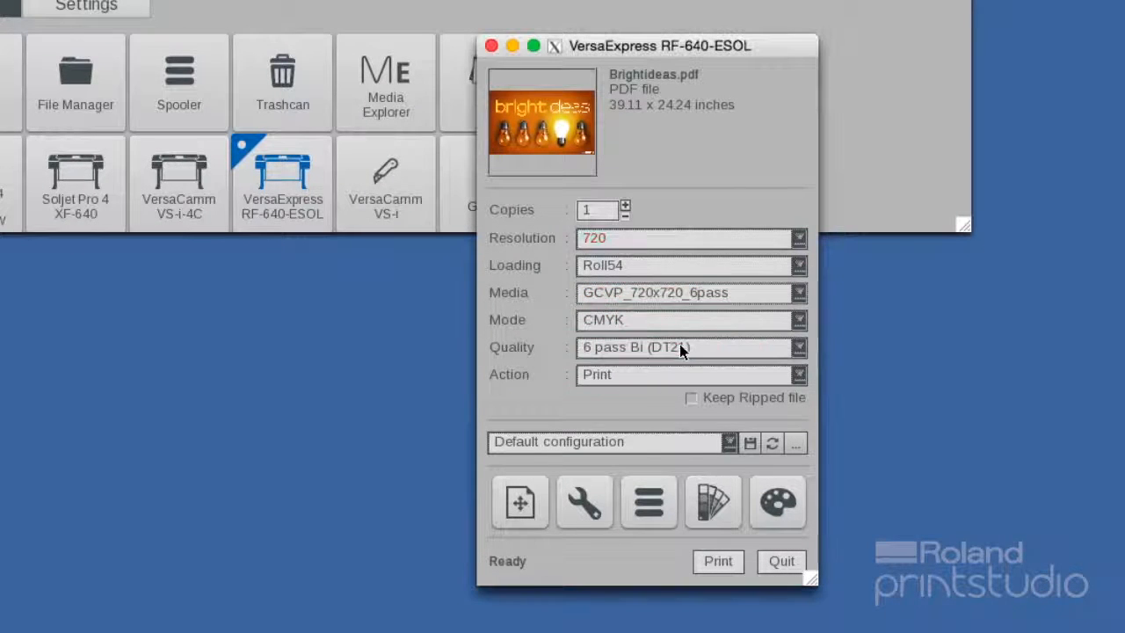
Step: Review the available Mode, Quality and Action options for the Brightideas.pdf print job
click(796, 321)
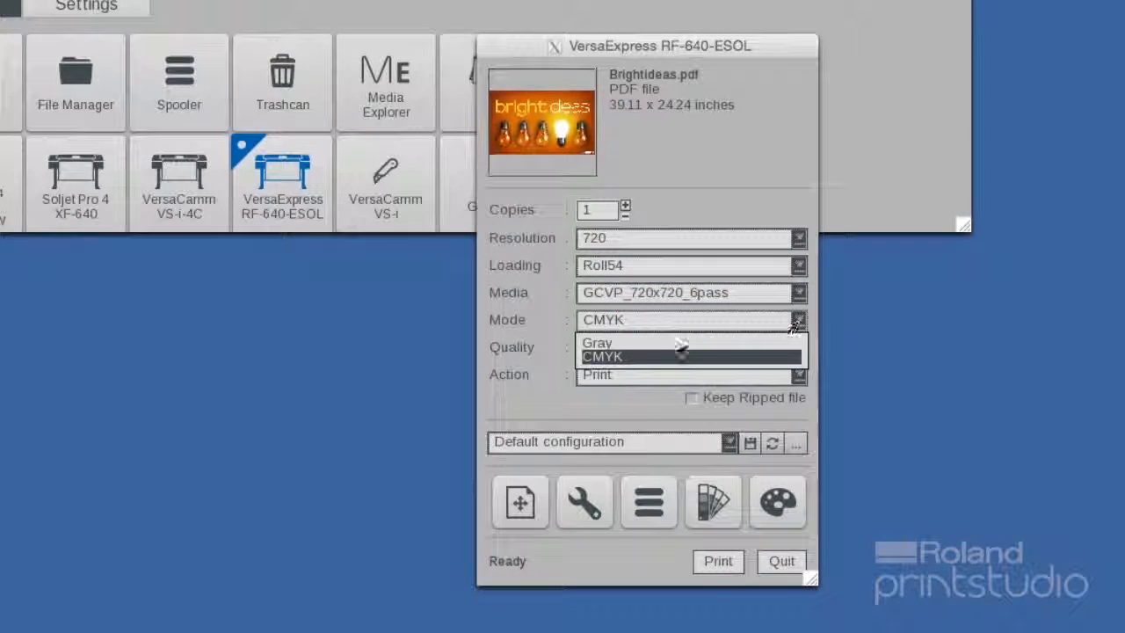
click(798, 322)
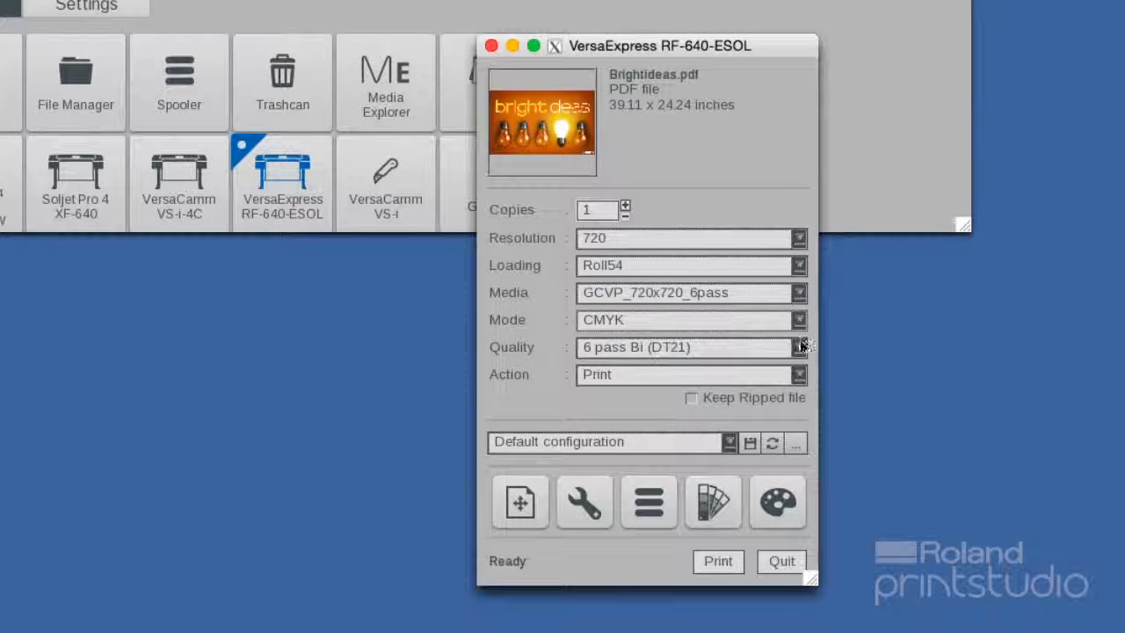
click(800, 347)
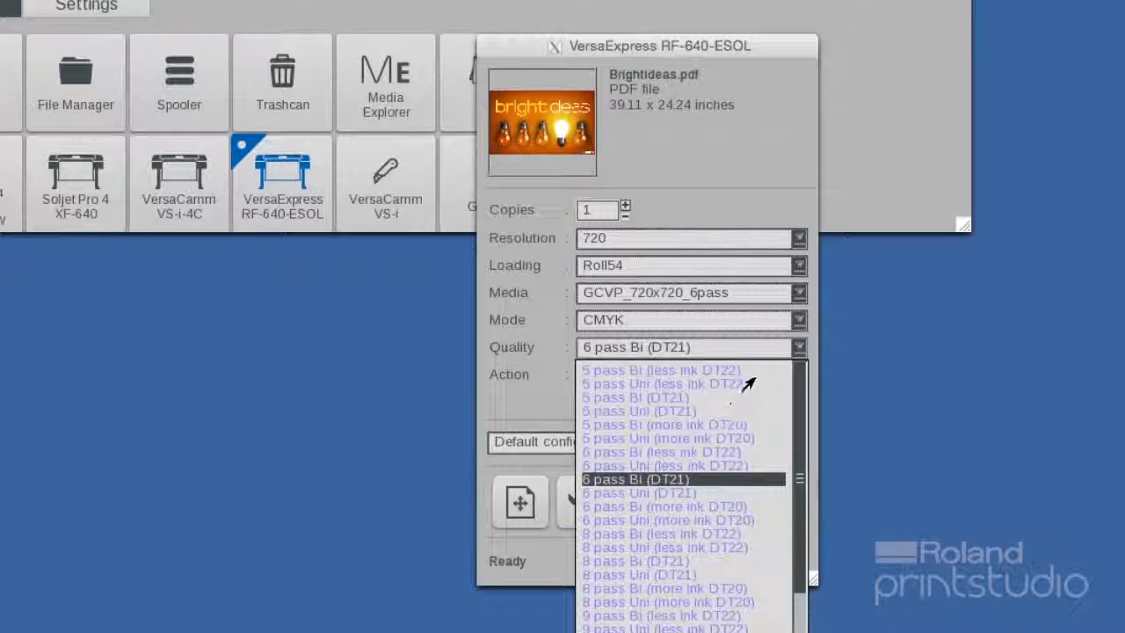
click(800, 348)
click(799, 375)
click(798, 377)
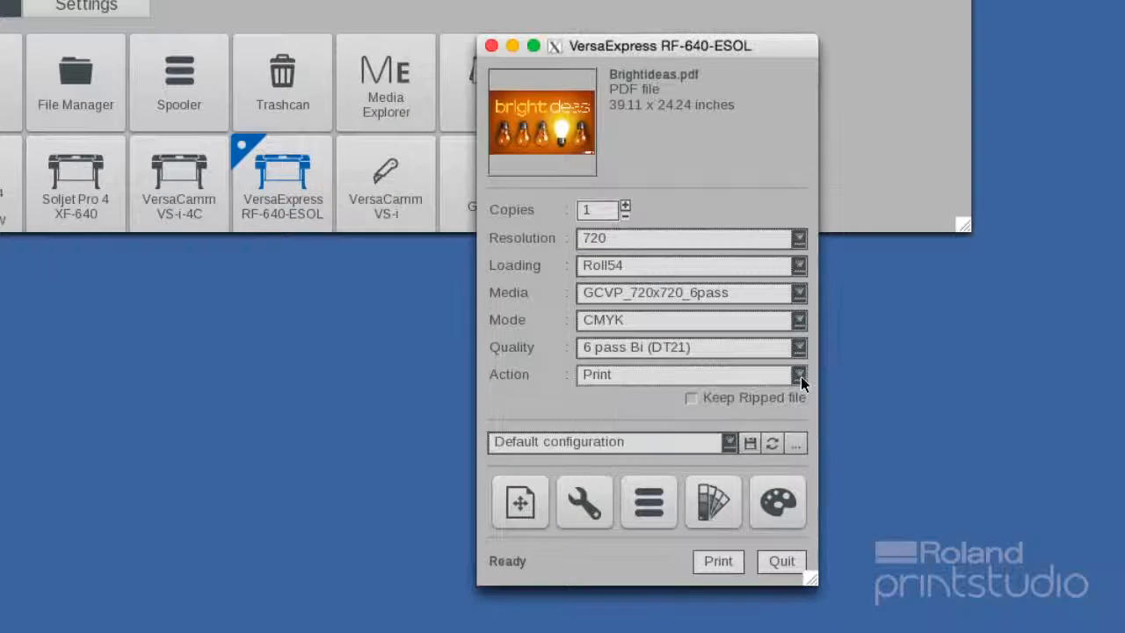
Step: Print Brightideas.pdf on the VersaExpress RF-640-ESOL and open the spooler
click(719, 561)
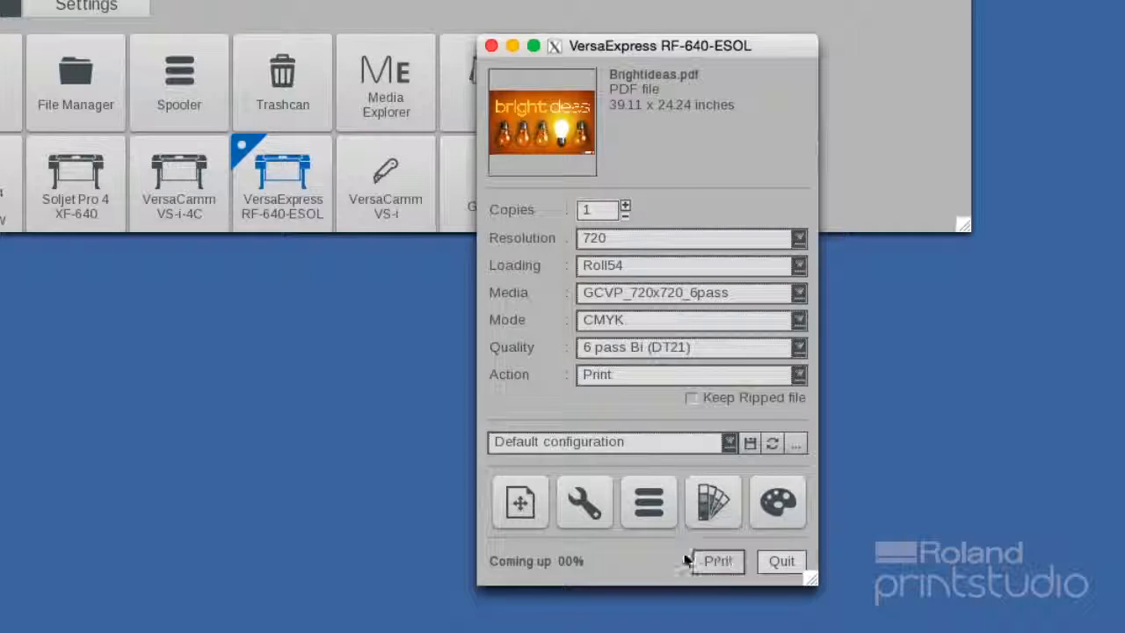
click(633, 506)
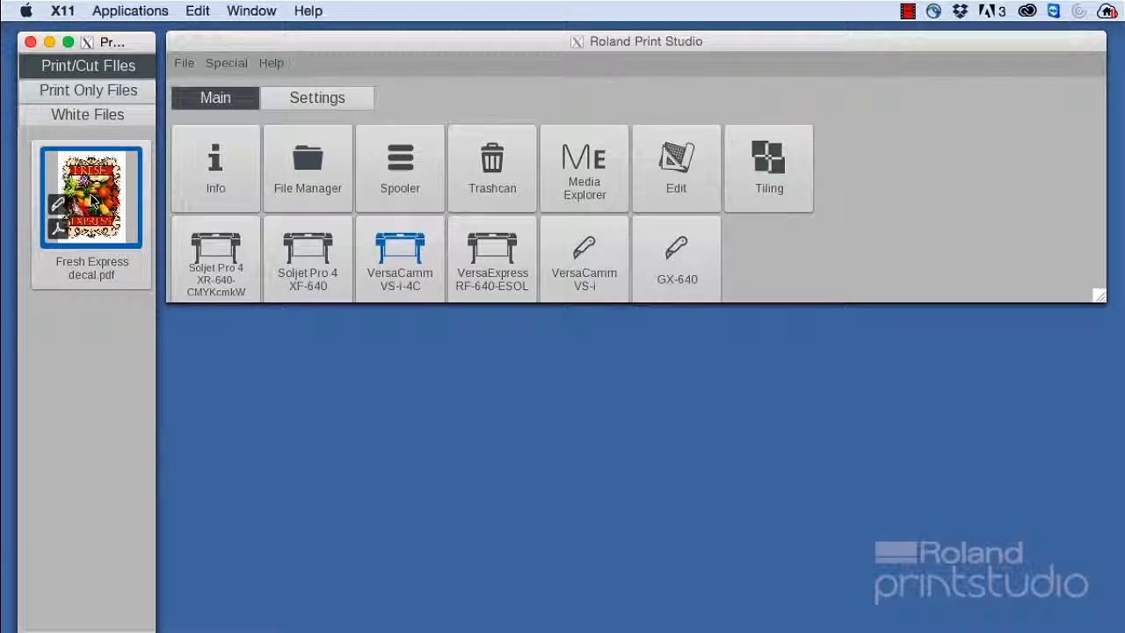
Step: Send Fresh Express decal.pdf to the VersaCamm VS-i-4C module and scale the image to 200% in its page setup
drag(121, 206, 406, 266)
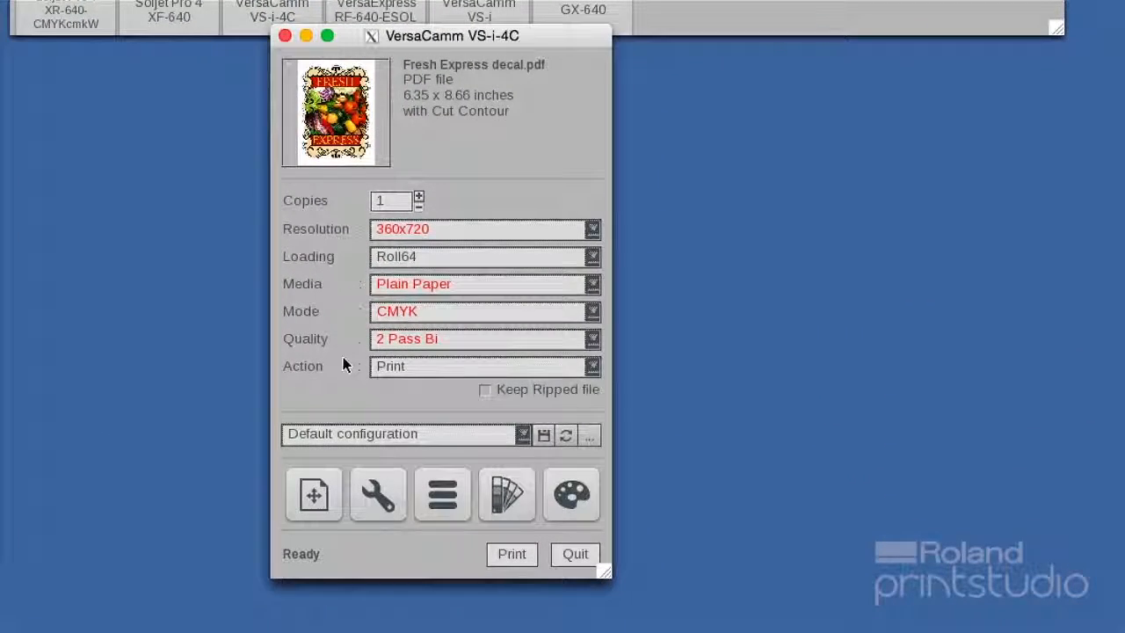
click(313, 490)
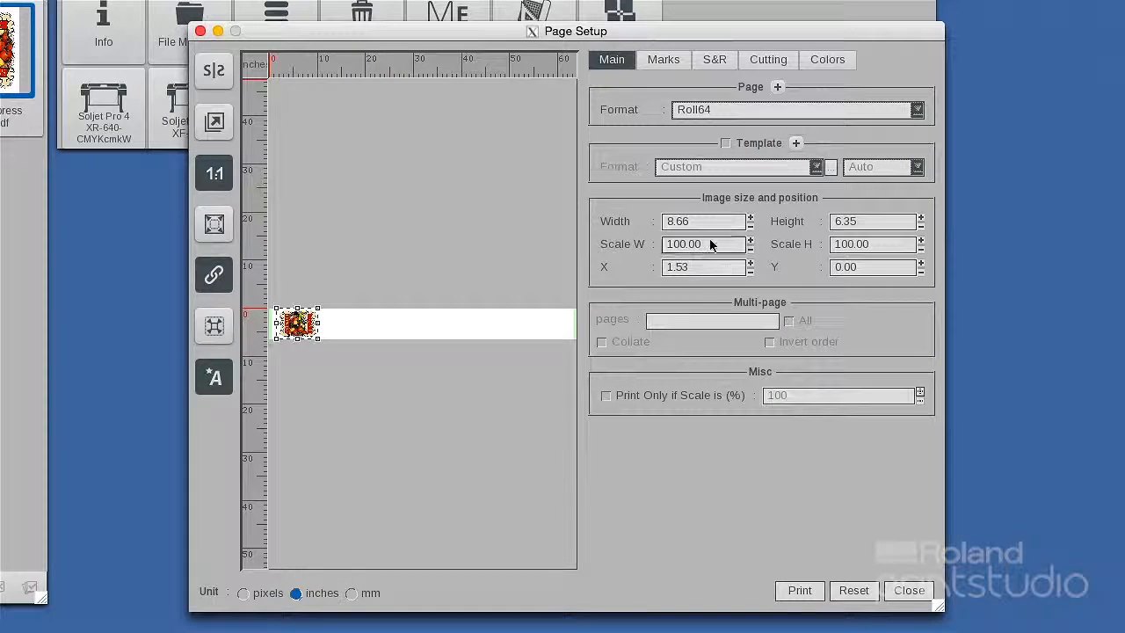
text(2)
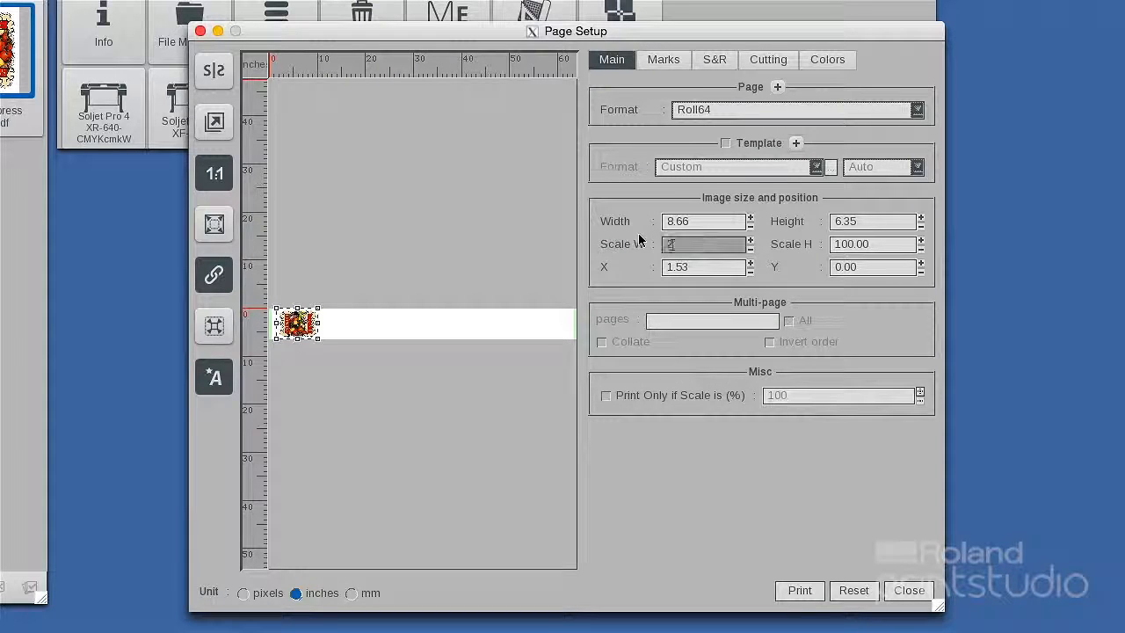
key(Return)
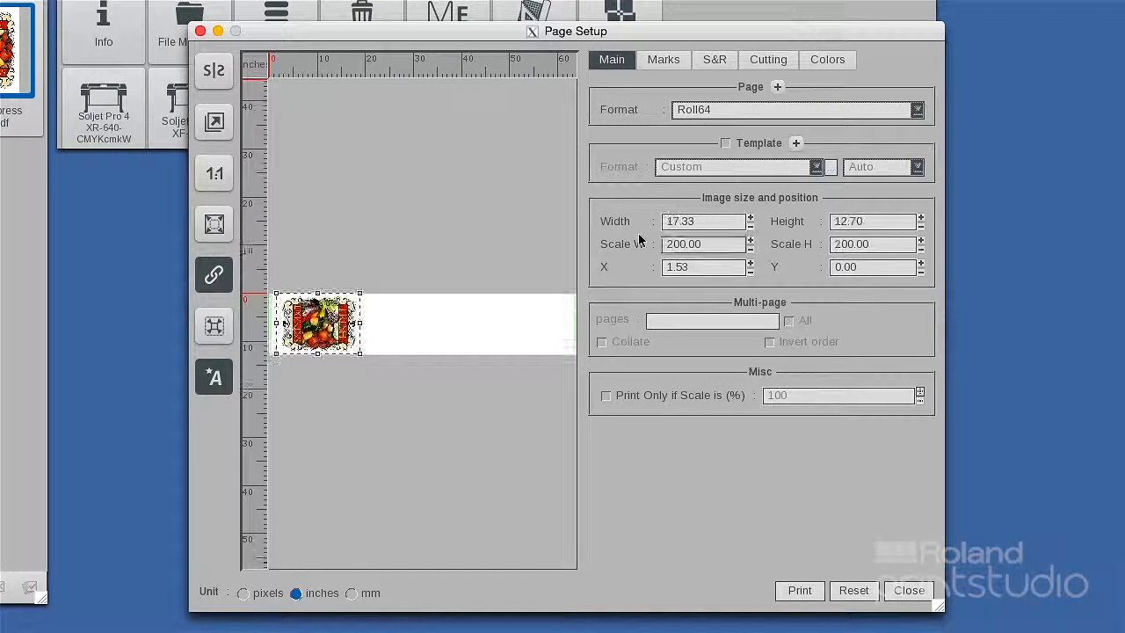
Step: Enlarge the decal freehand to about 29 by 21 inches and fit it to the page
drag(359, 296, 411, 278)
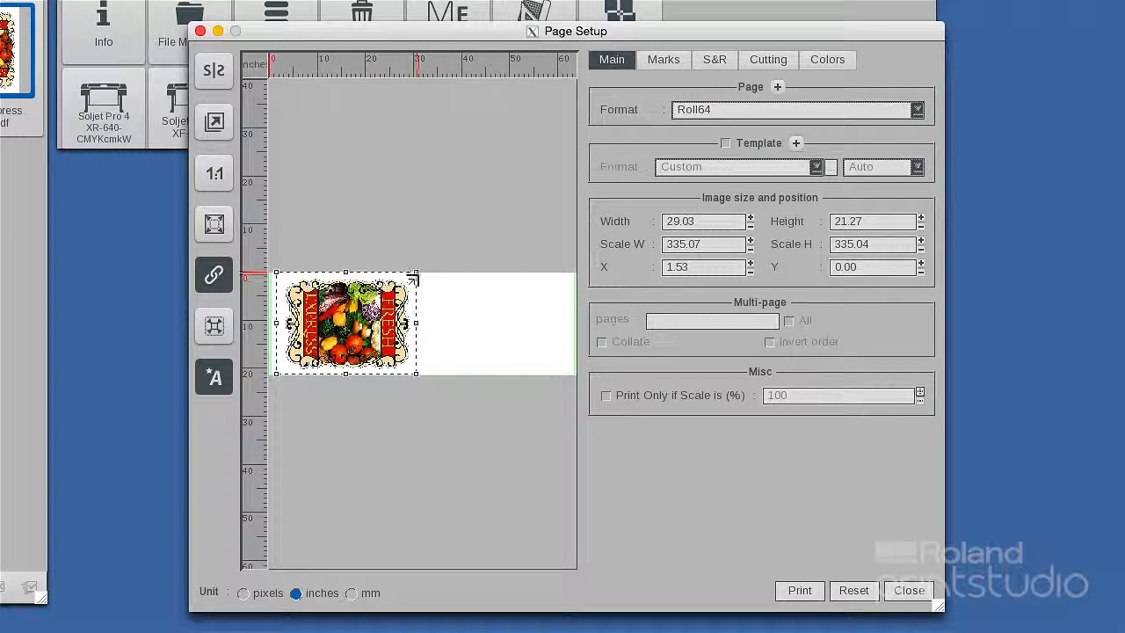
click(215, 226)
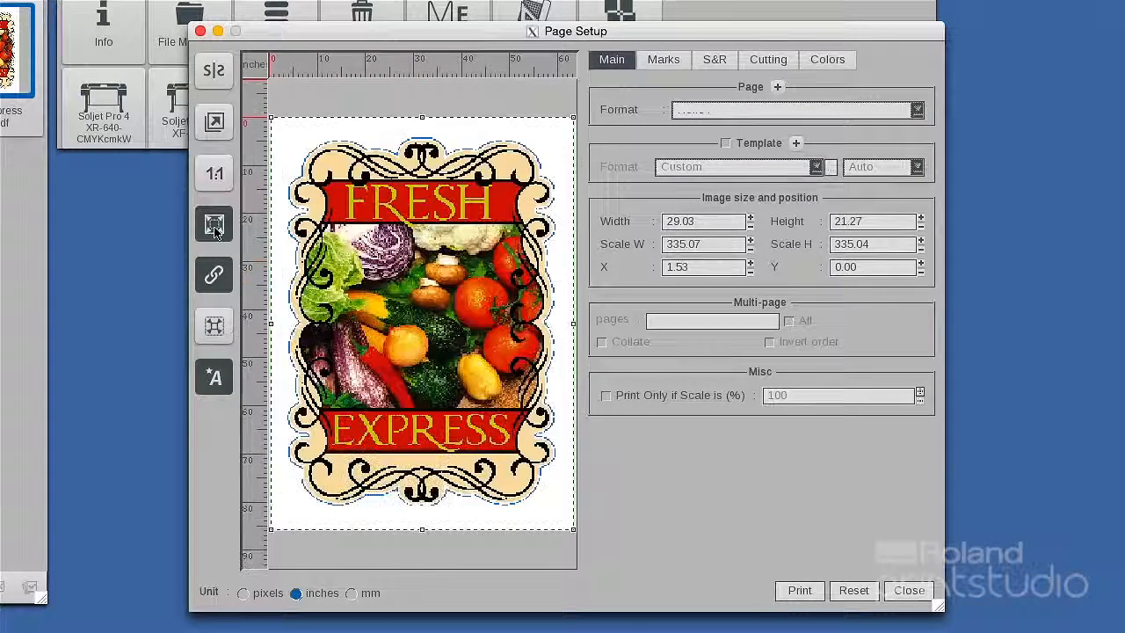
Step: Mirror the decal, turn the mirroring back off, and rotate the decal 180 degrees
click(213, 72)
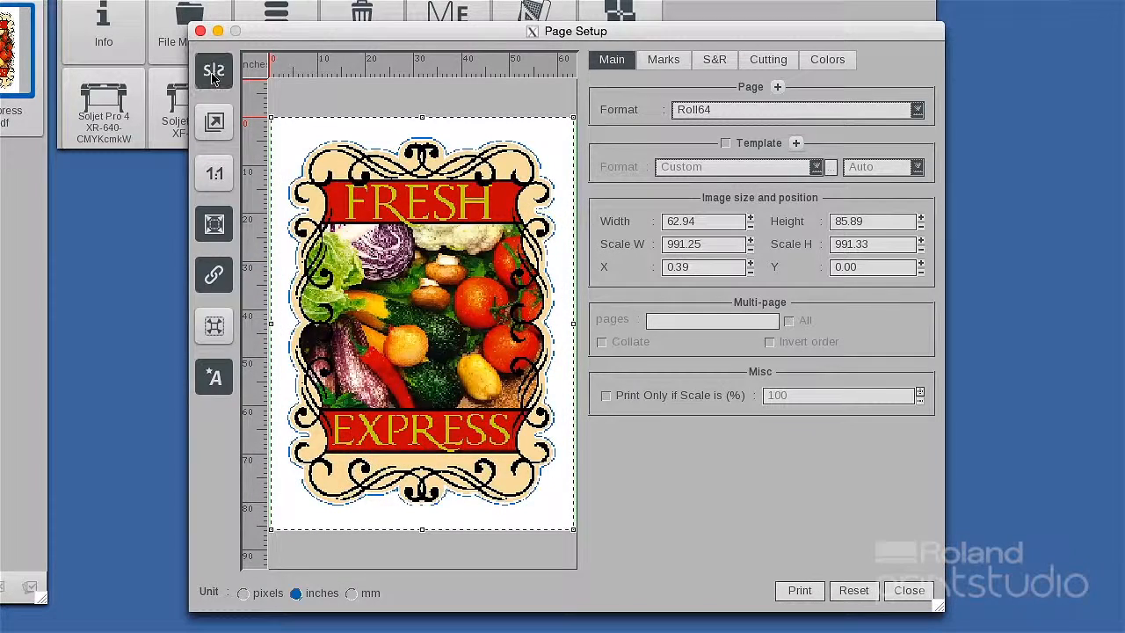
click(214, 73)
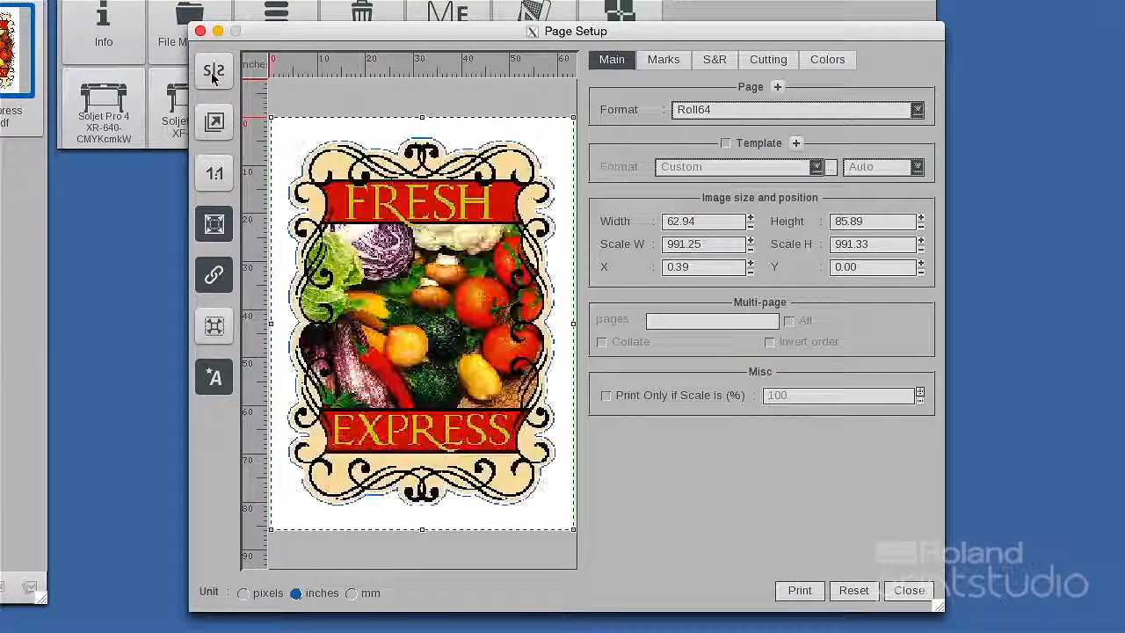
click(220, 385)
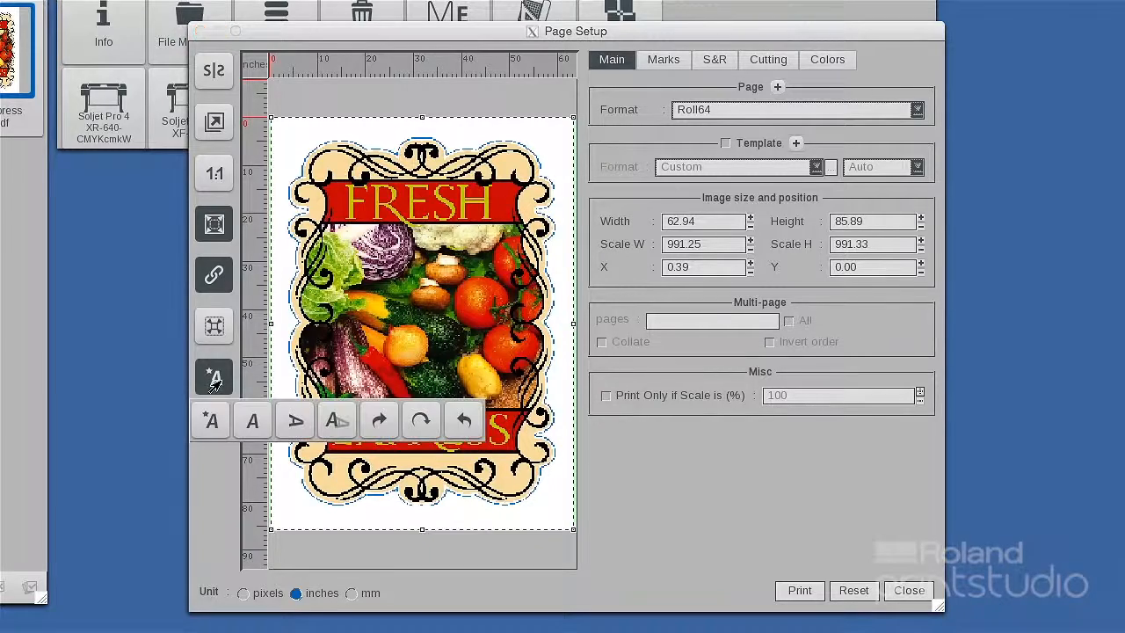
click(419, 420)
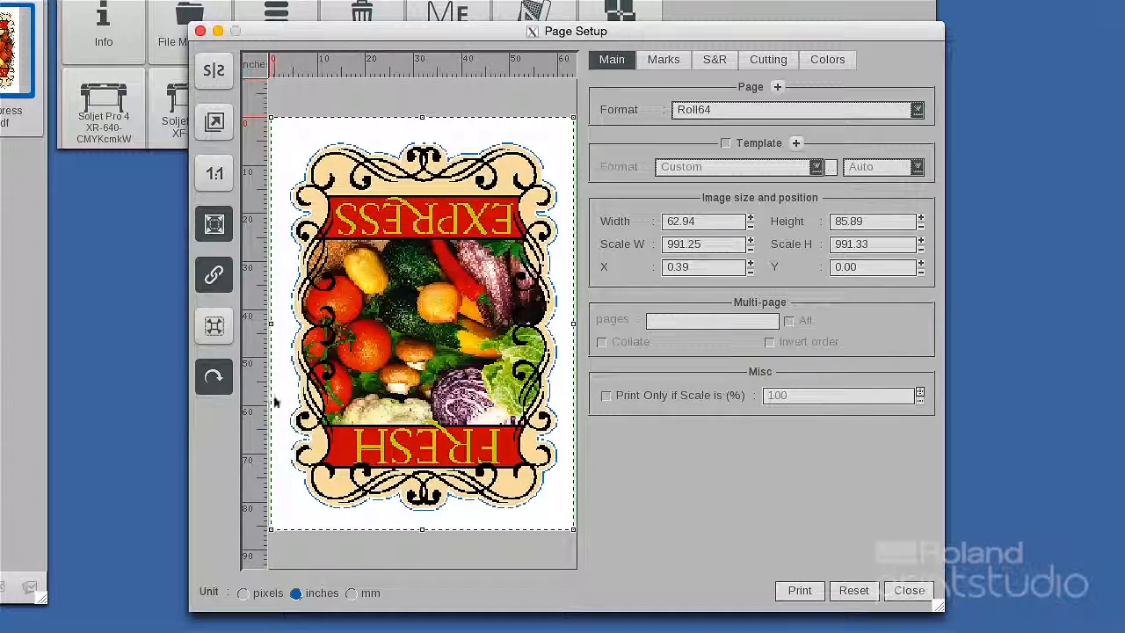
Step: Set the decal to landscape orientation and center it on the page at its original 1:1 size
click(215, 380)
click(297, 420)
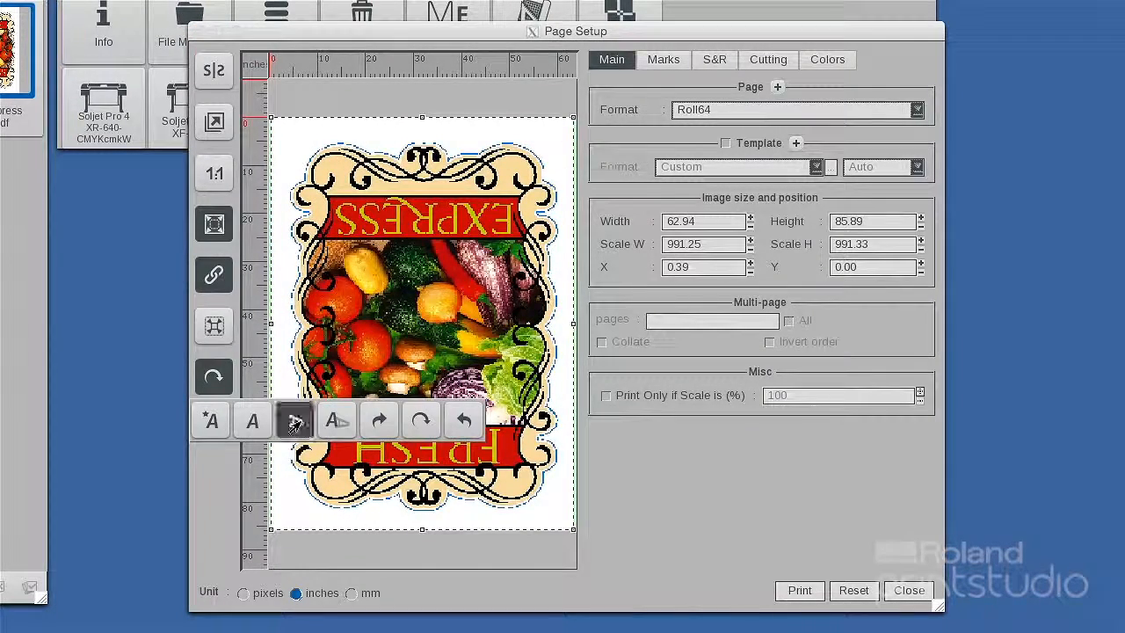
click(217, 174)
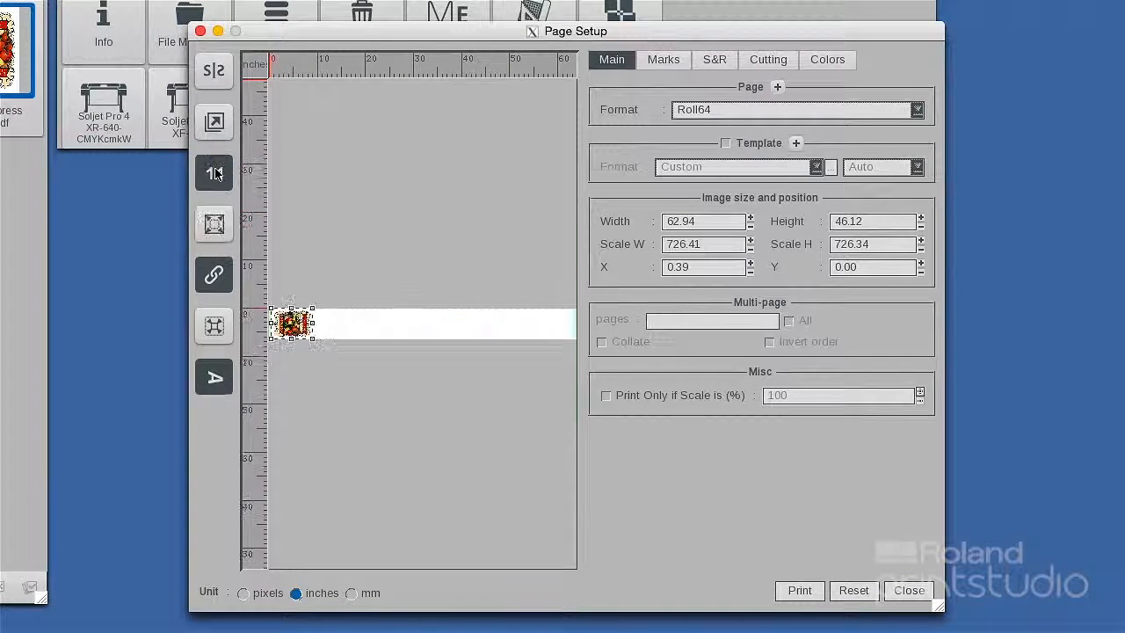
click(215, 325)
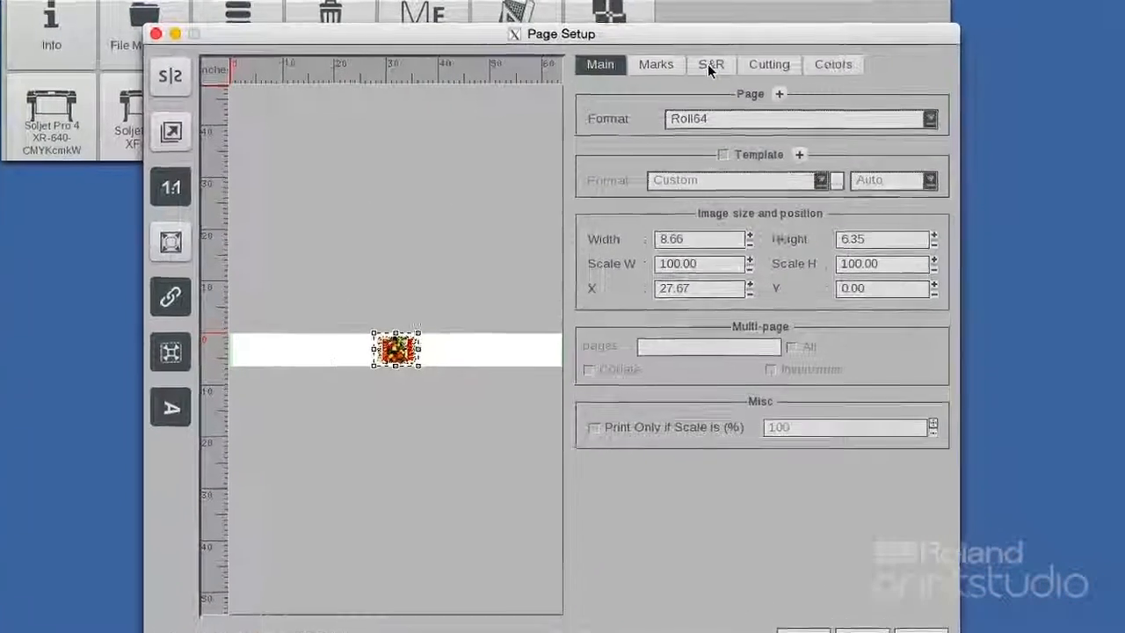
Step: Enable standard Step & Repeat for the decal and set it to 5 copies
click(712, 59)
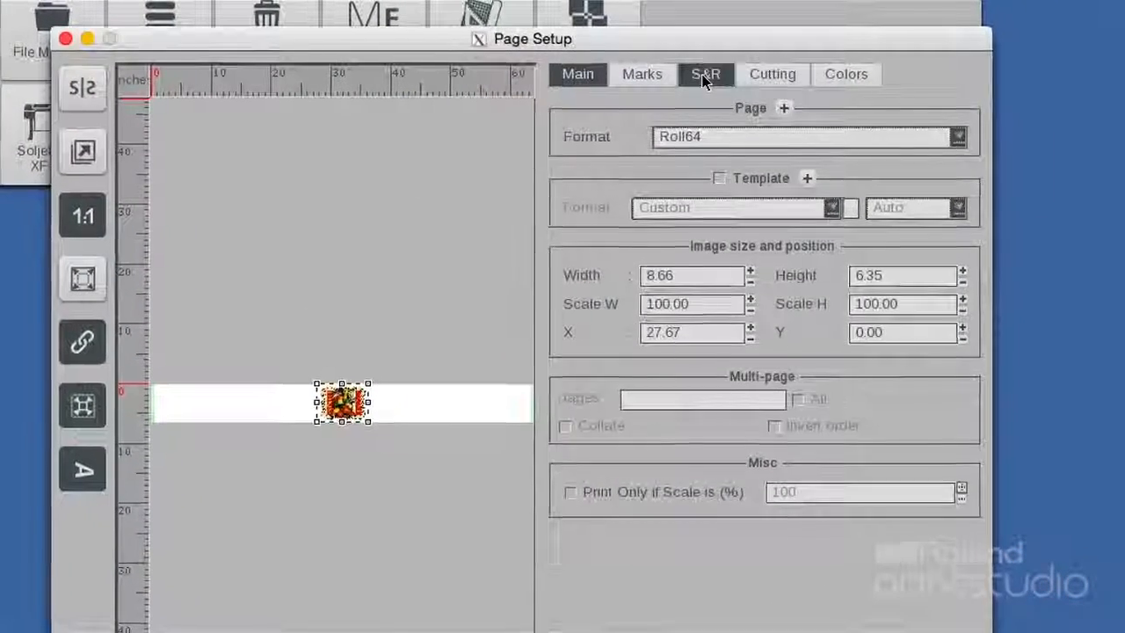
click(713, 110)
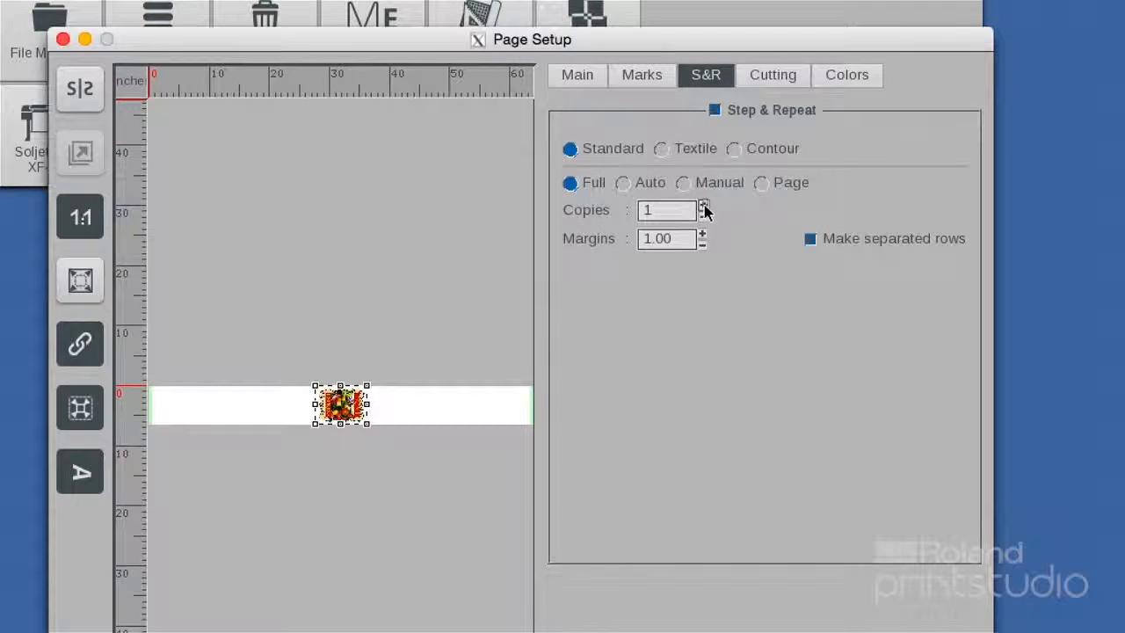
click(704, 206)
click(703, 206)
click(703, 205)
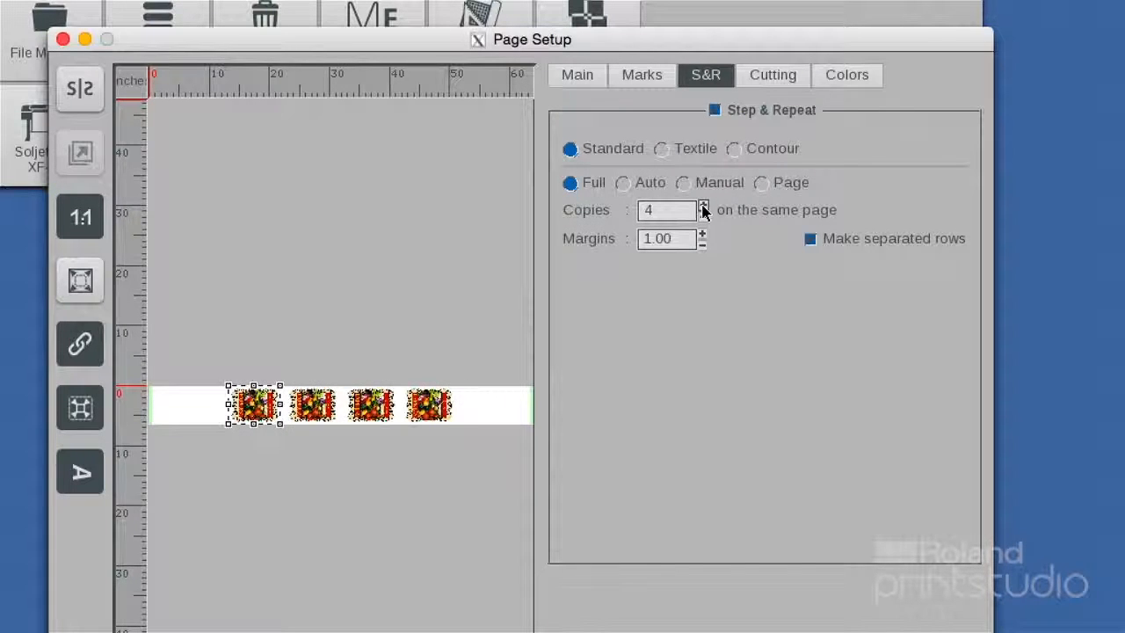
click(703, 206)
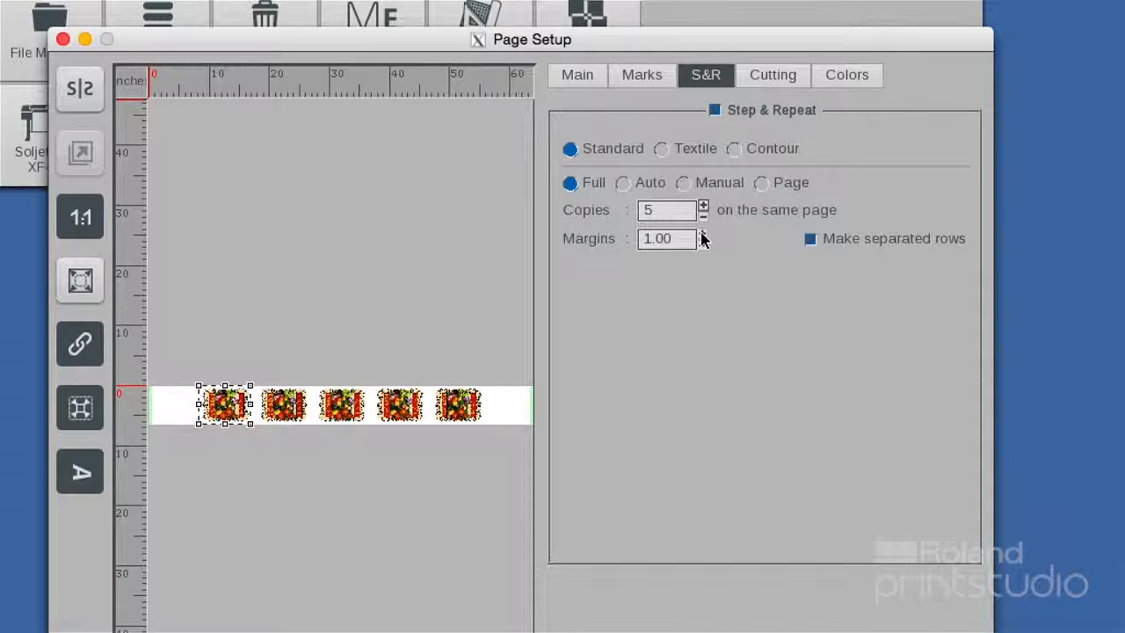
Step: Set the Step & Repeat margins to 3.00 and enlarge the decal to about 27 inches wide, giving six copies in two columns
click(702, 233)
click(703, 234)
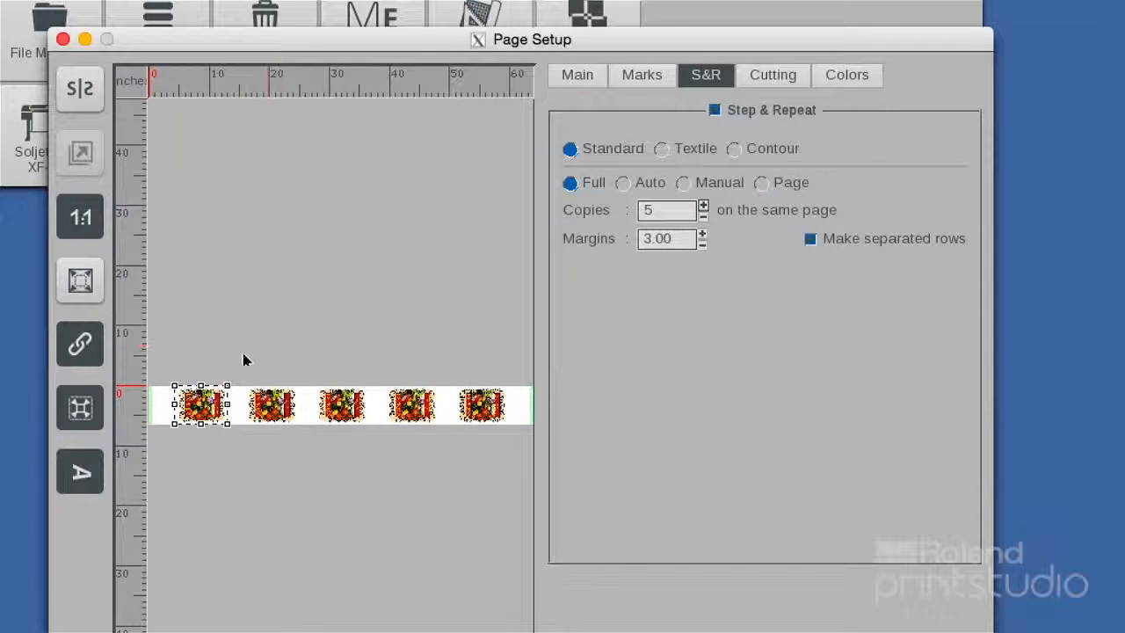
drag(226, 388, 303, 321)
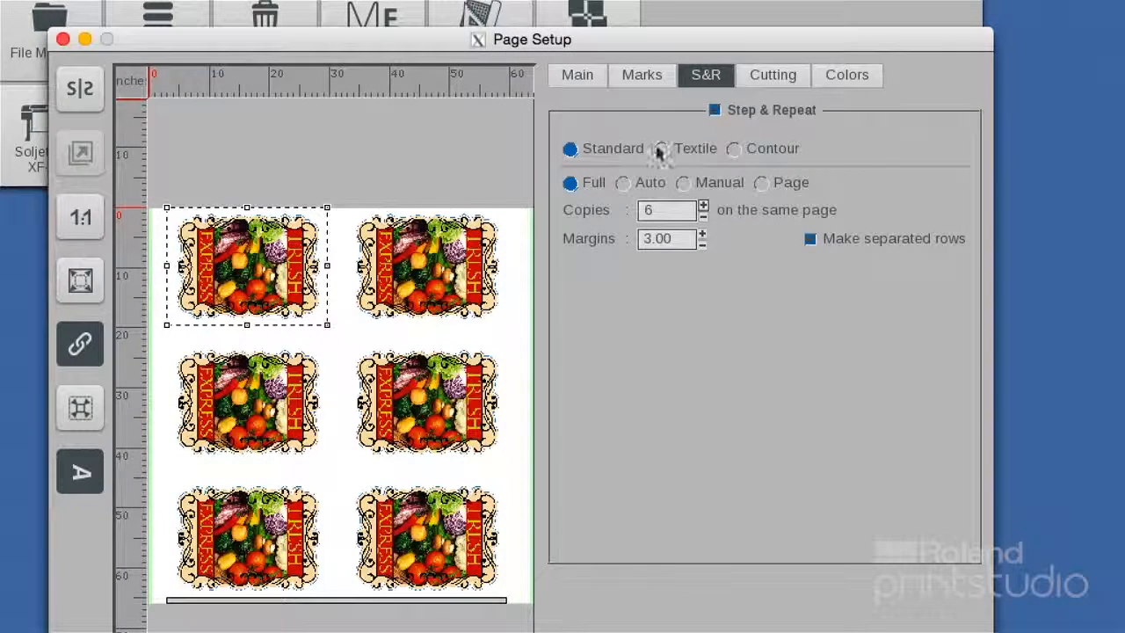
Step: Turn on the first four crop mark styles around the repeated decals, including corner marks and a border frame
click(644, 77)
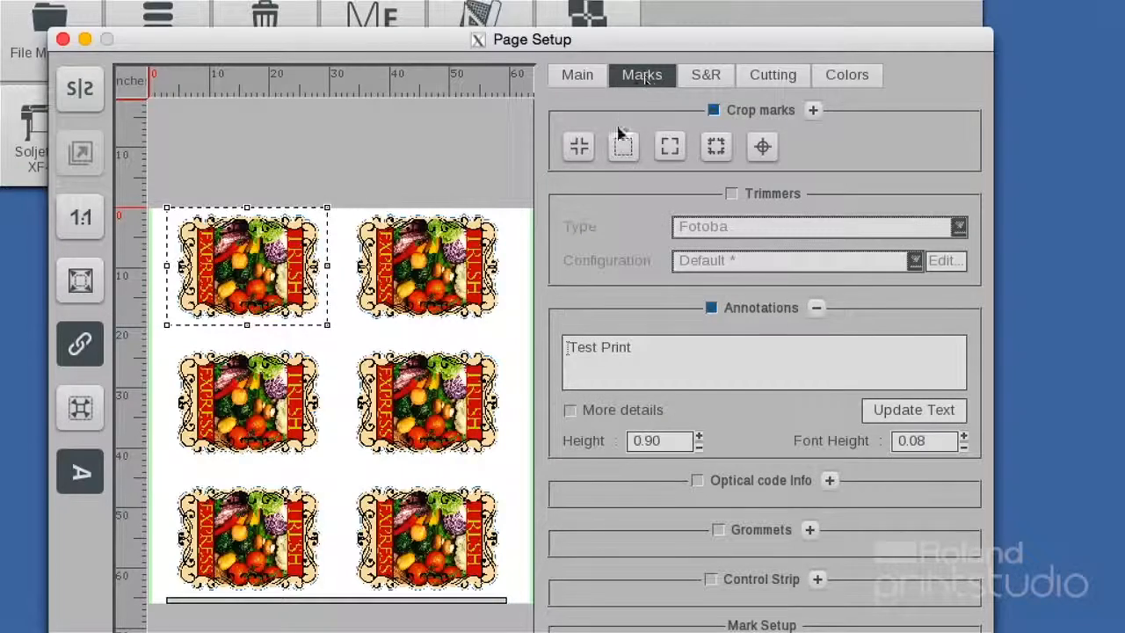
click(579, 149)
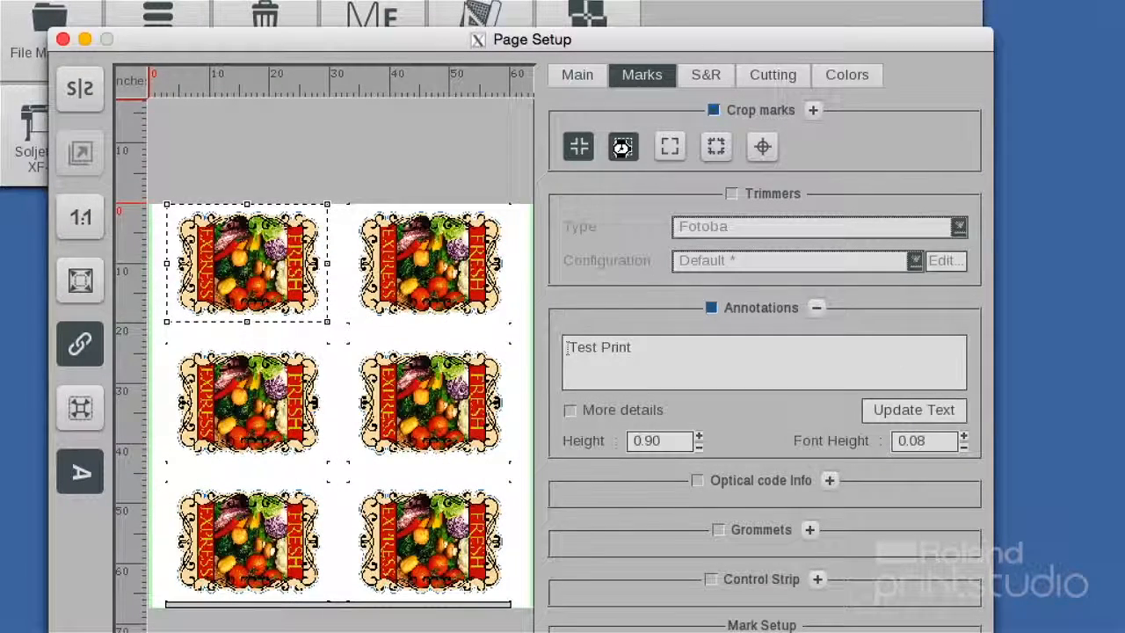
click(671, 149)
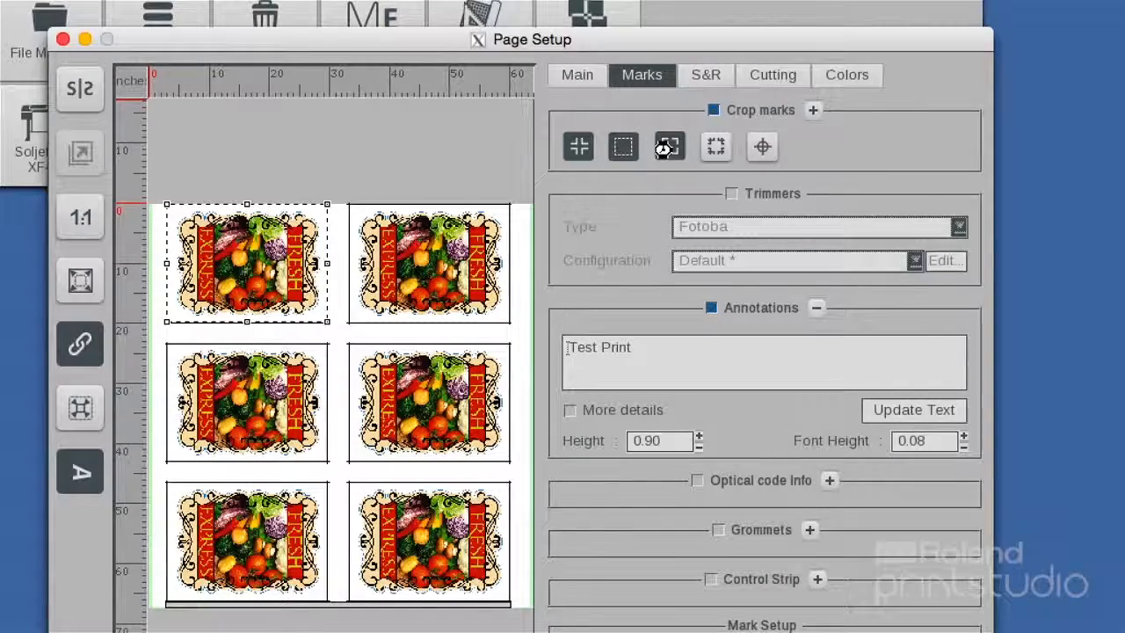
click(717, 151)
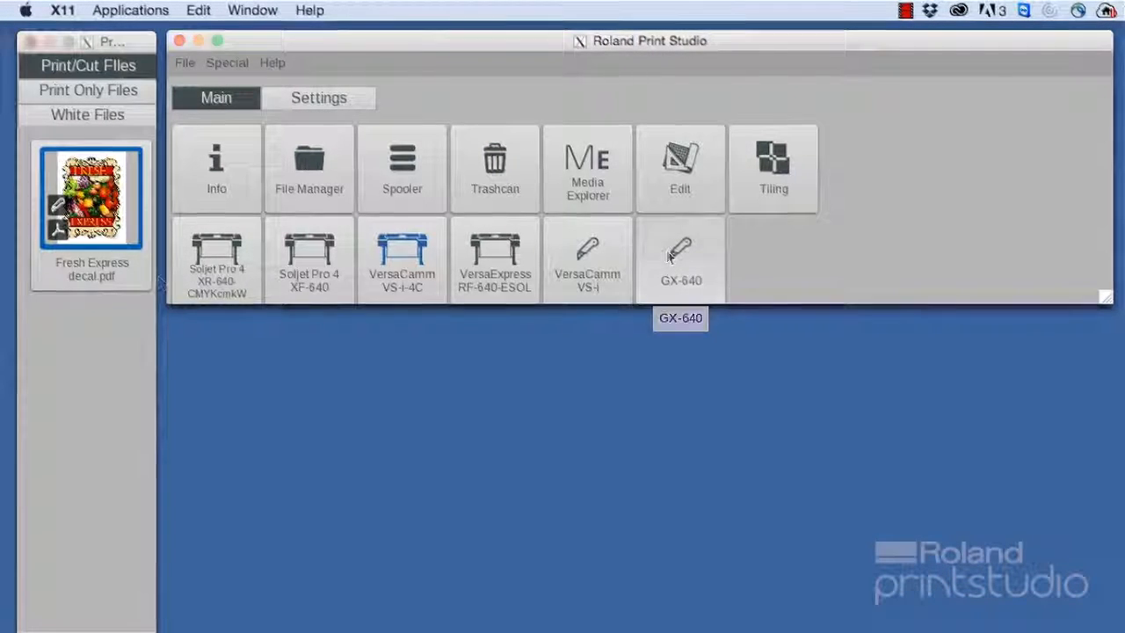
Step: Send Fresh Express decal.pdf to the VersaCamm VS-i-4C again and enable its cutting contour for the Roland-VSi cutter
click(106, 230)
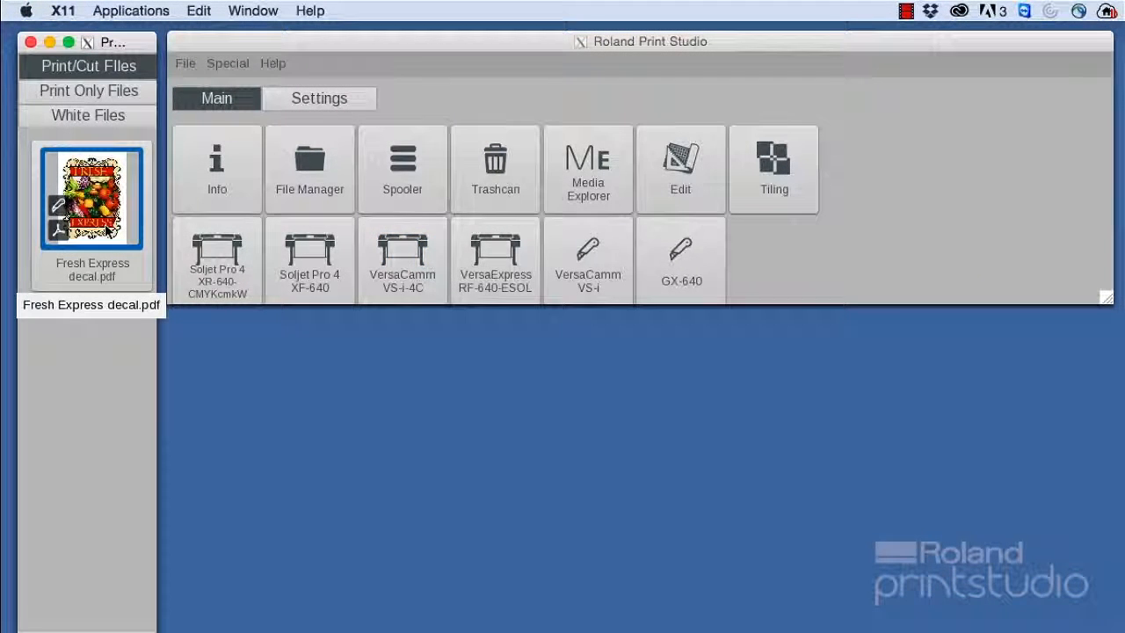
drag(107, 224, 402, 264)
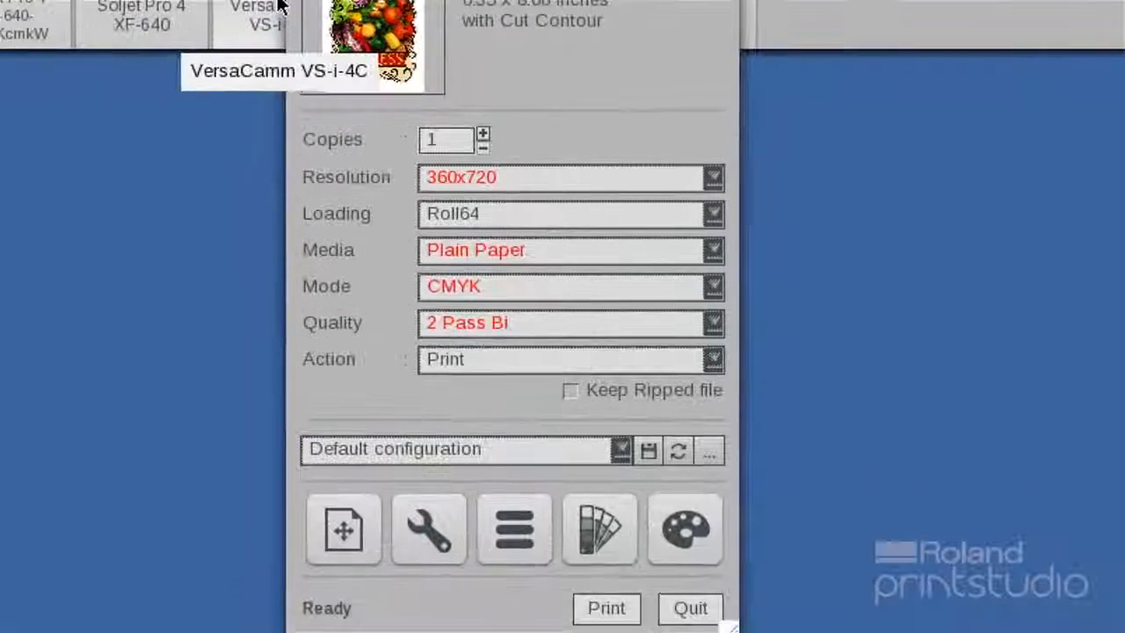
click(355, 540)
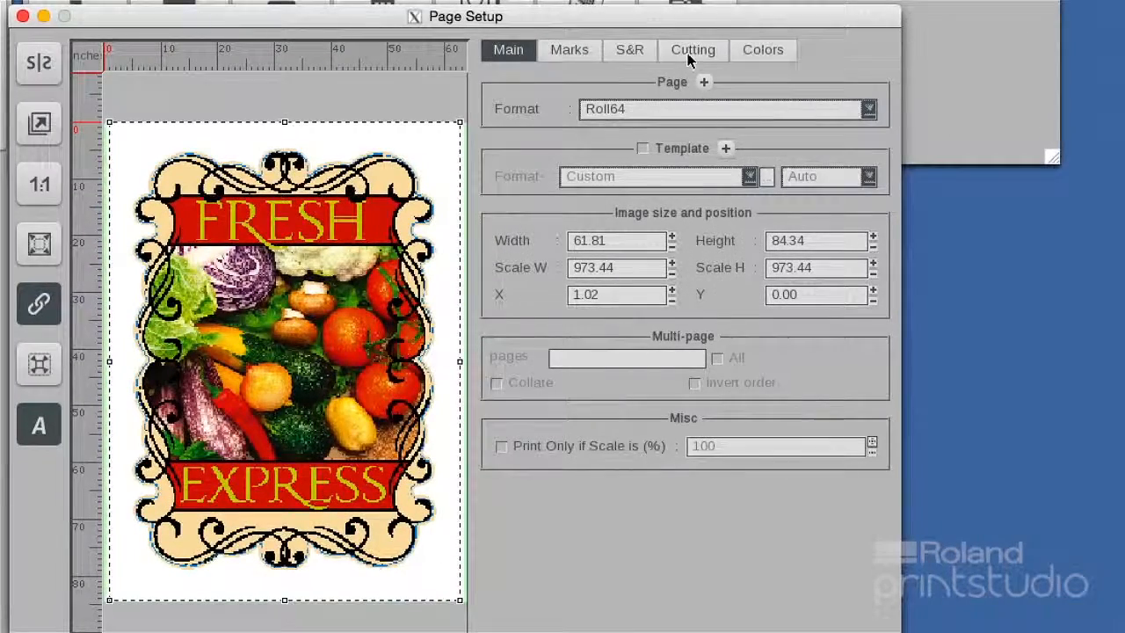
click(689, 53)
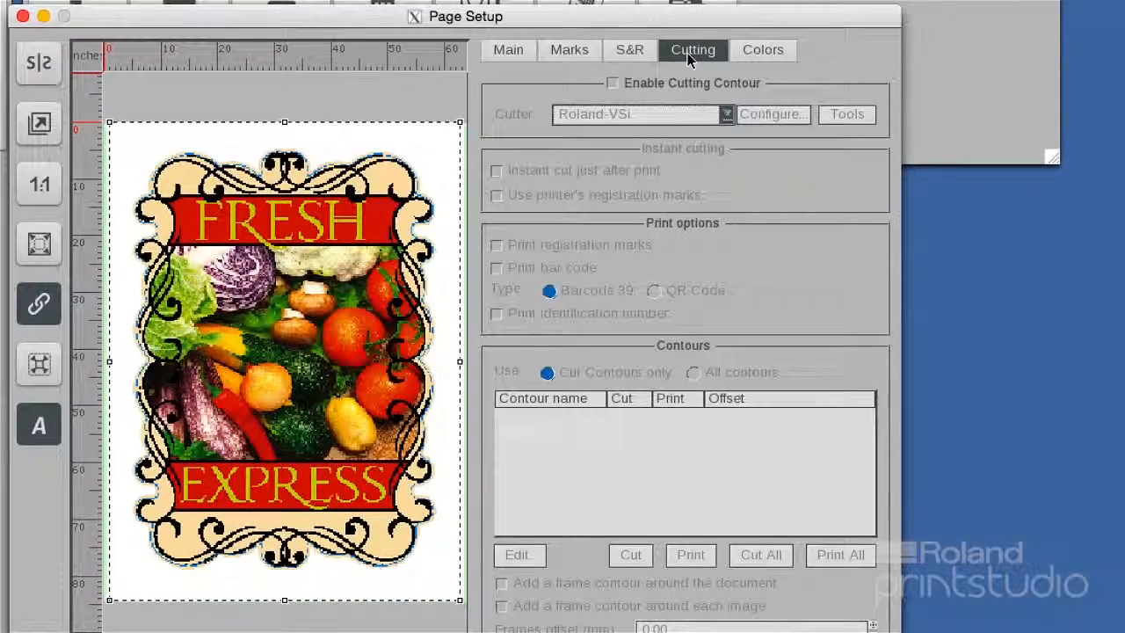
click(613, 85)
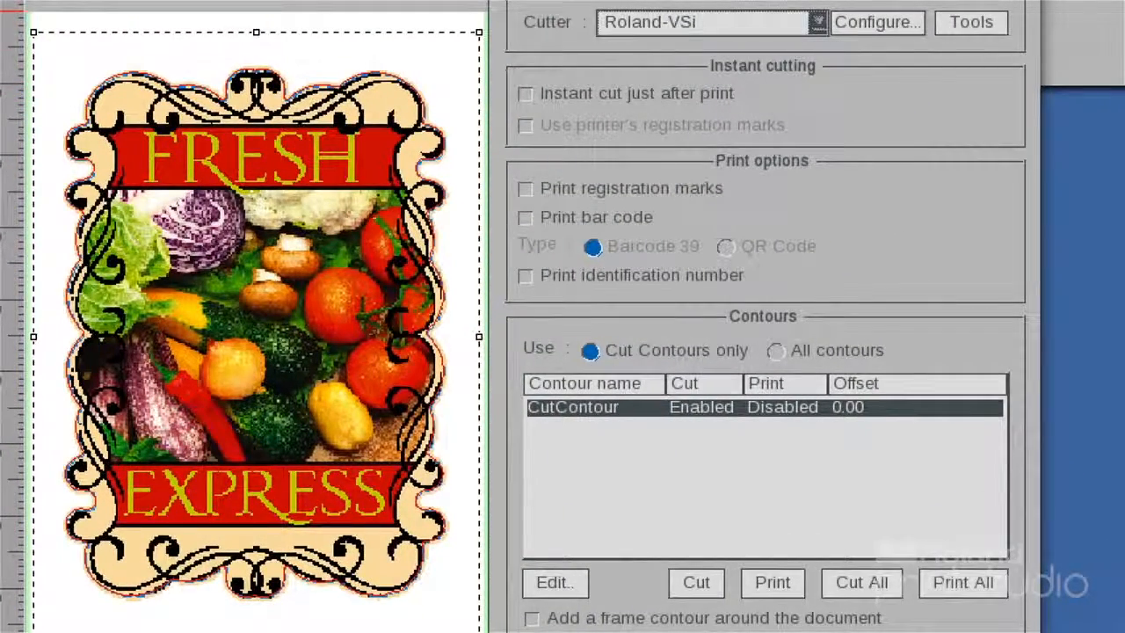
Step: Enable instant cut just after print with the printer's registration marks, and switch instant cut back off
click(526, 97)
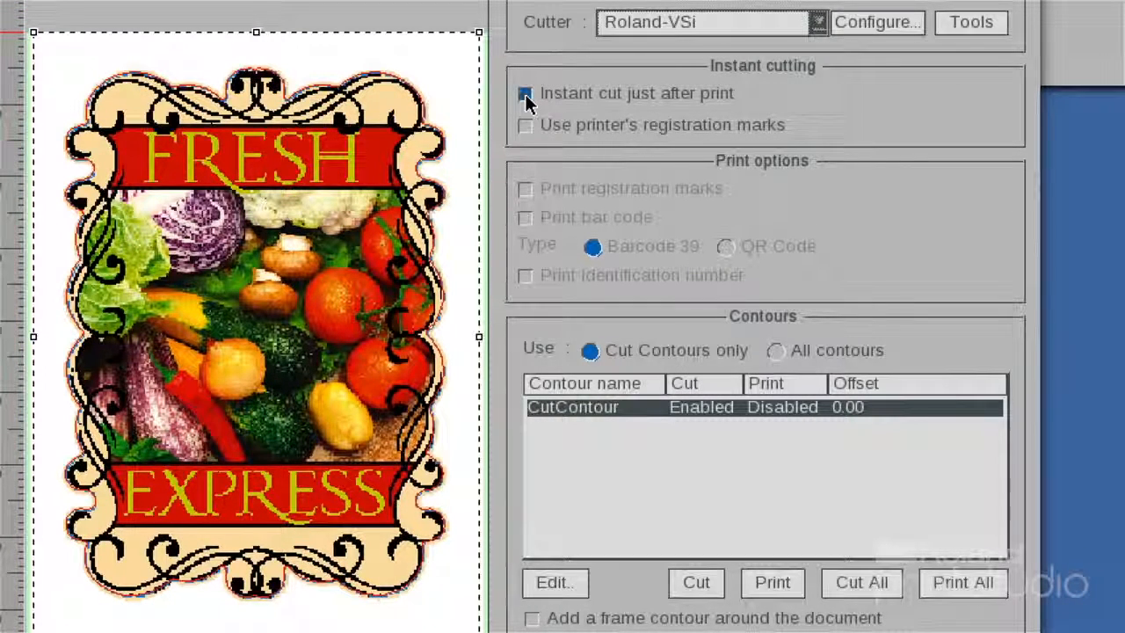
click(526, 128)
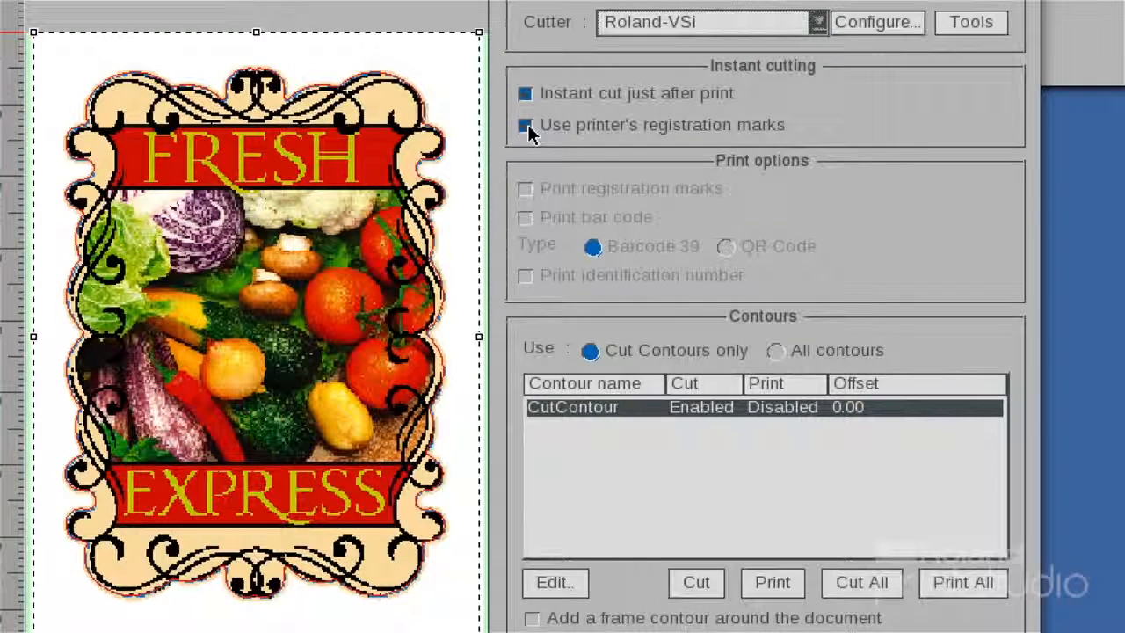
click(524, 94)
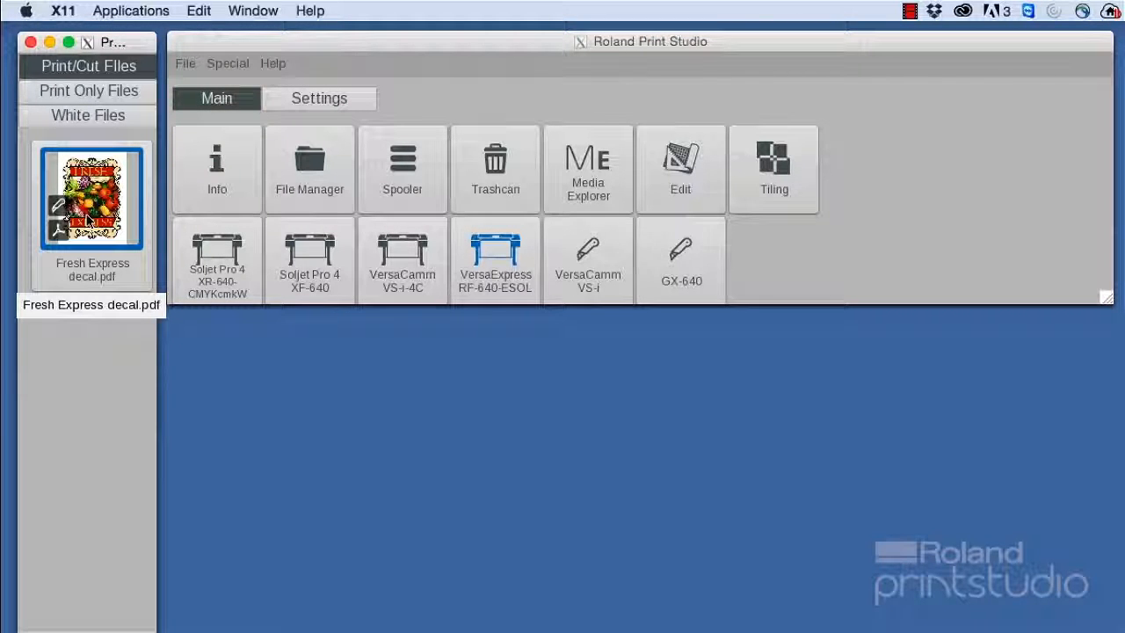
Step: Send Fresh Express decal.pdf to the VersaExpress RF-640-ESOL and enable its cutting contour for the GX-640 cutter
drag(88, 220, 495, 264)
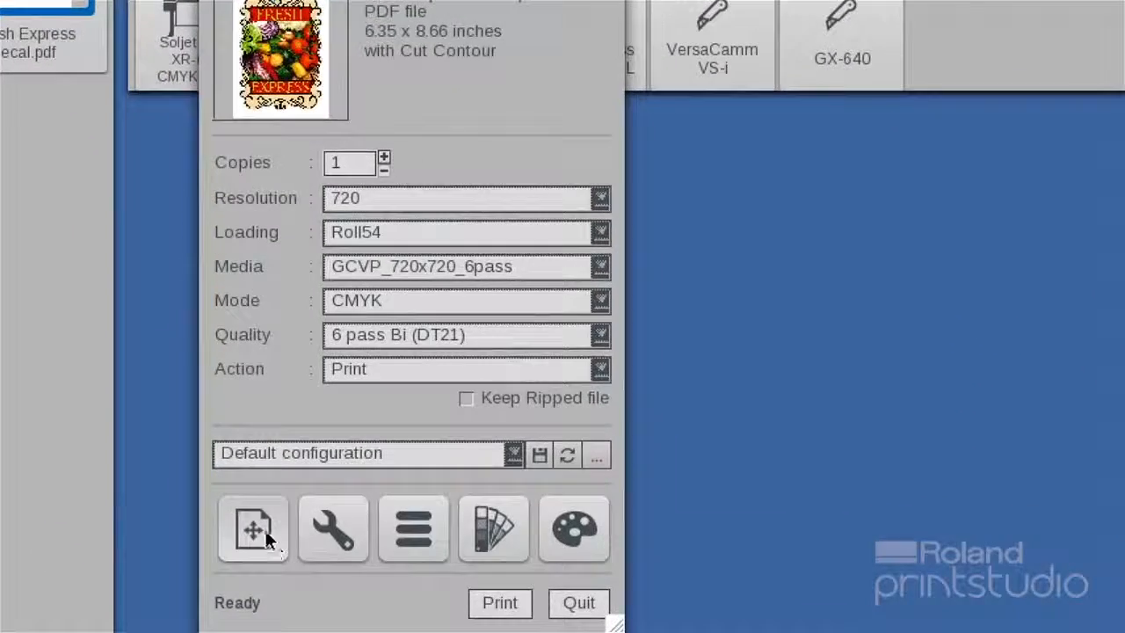
click(265, 528)
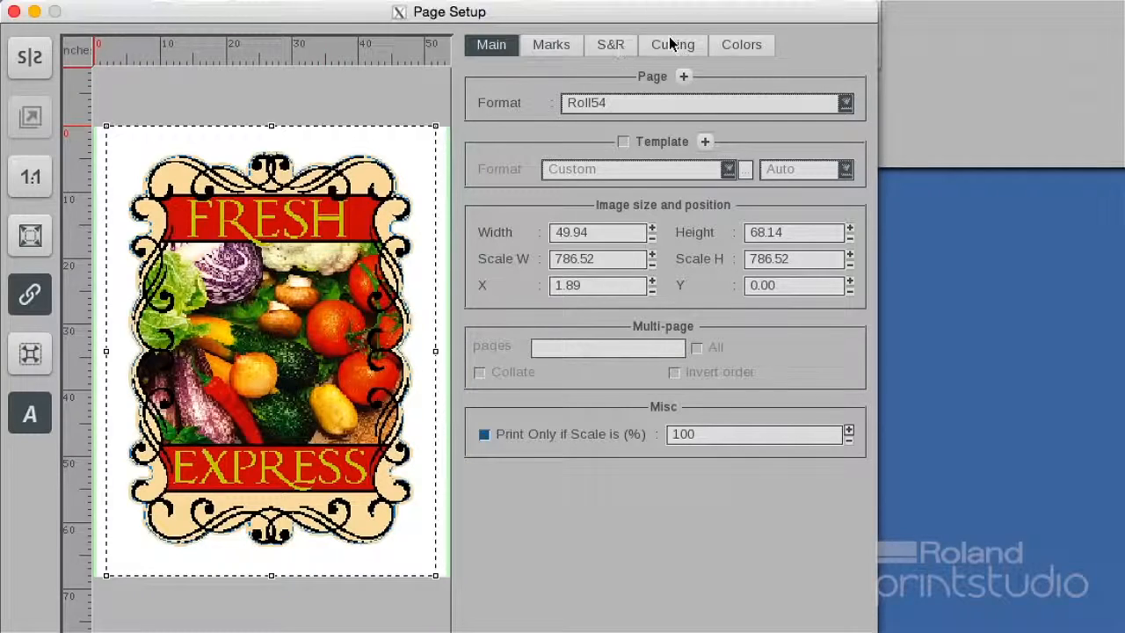
click(672, 45)
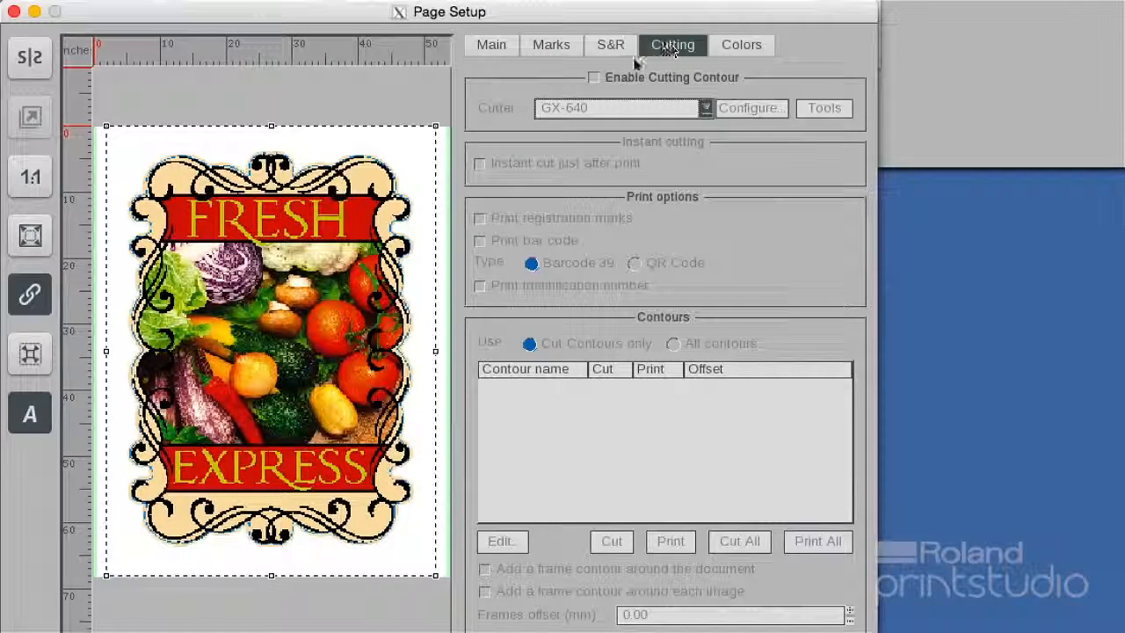
click(595, 77)
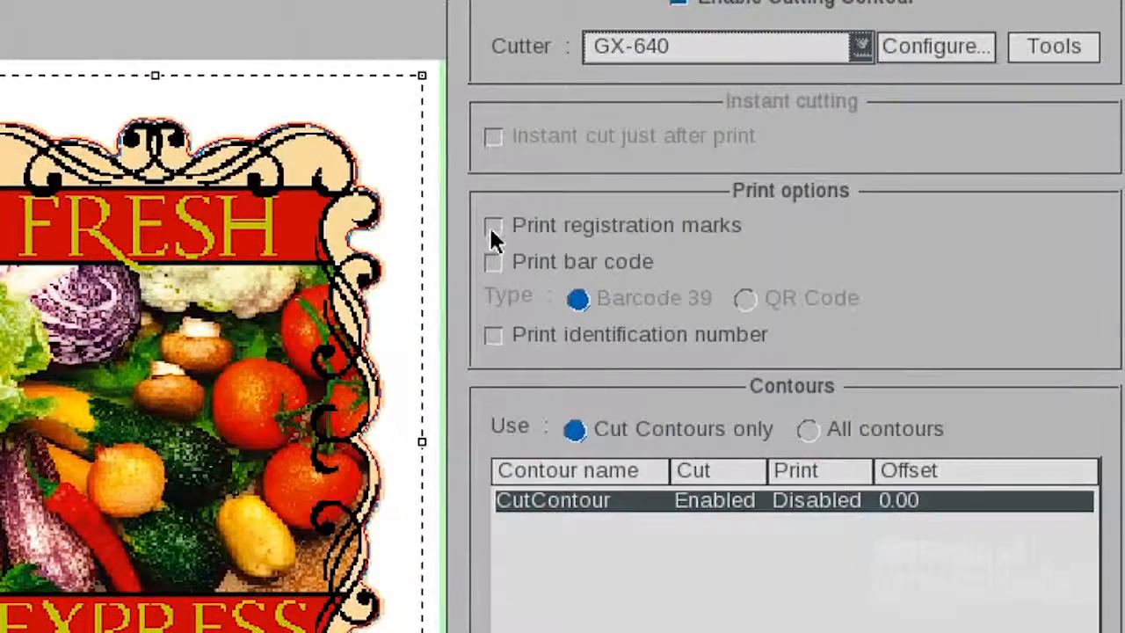
Step: Turn on printed registration marks for the Fresh Express decal's GX-640 contour cut
click(482, 215)
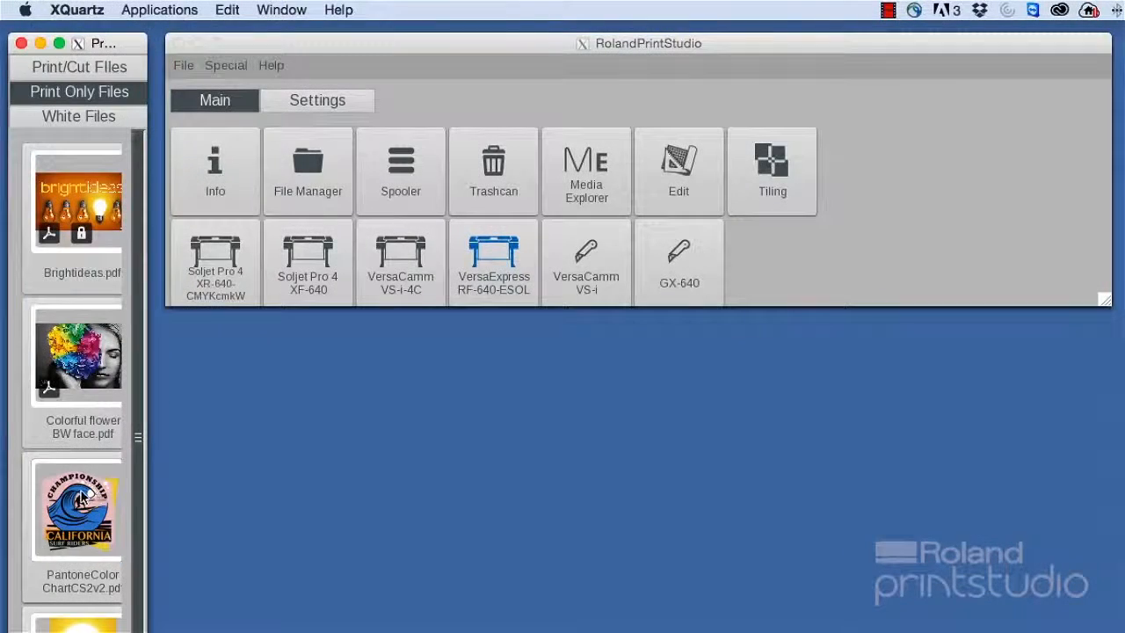
Step: Send the Championship California surf artwork to the VersaExpress RF-640-ESOL and view the spot color details of PANTONE Yellow C
drag(81, 499, 493, 264)
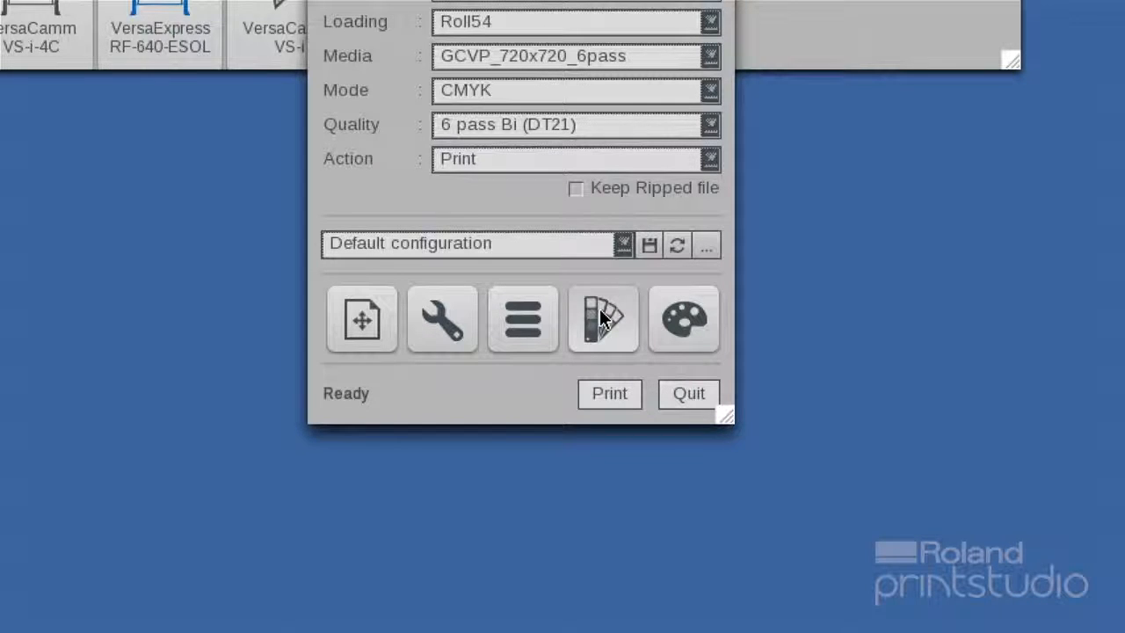
click(603, 318)
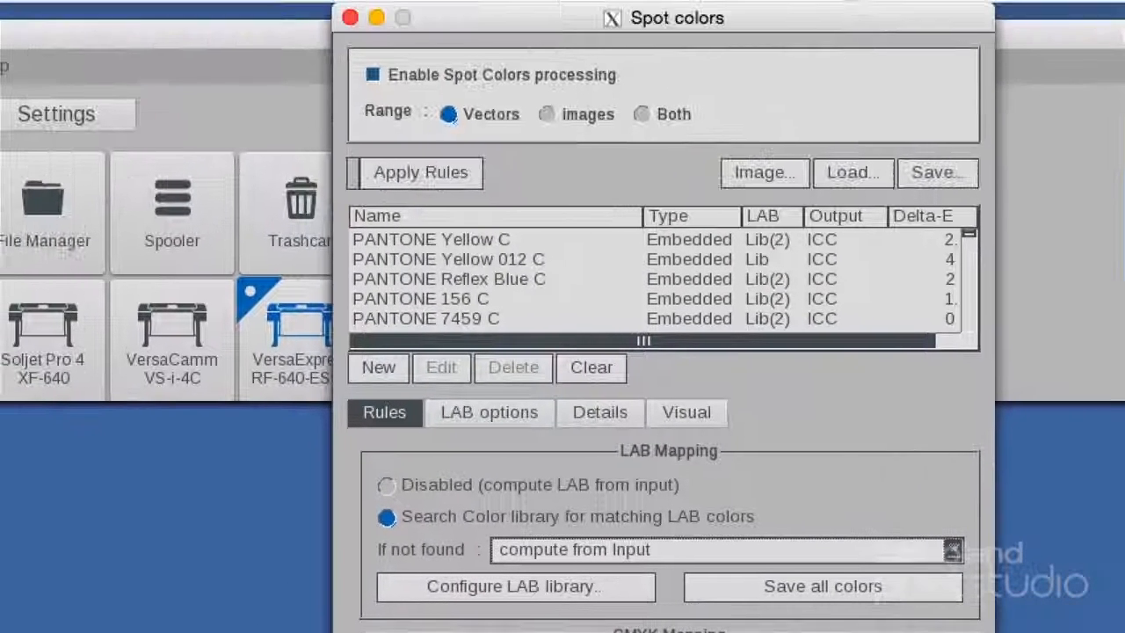
click(591, 413)
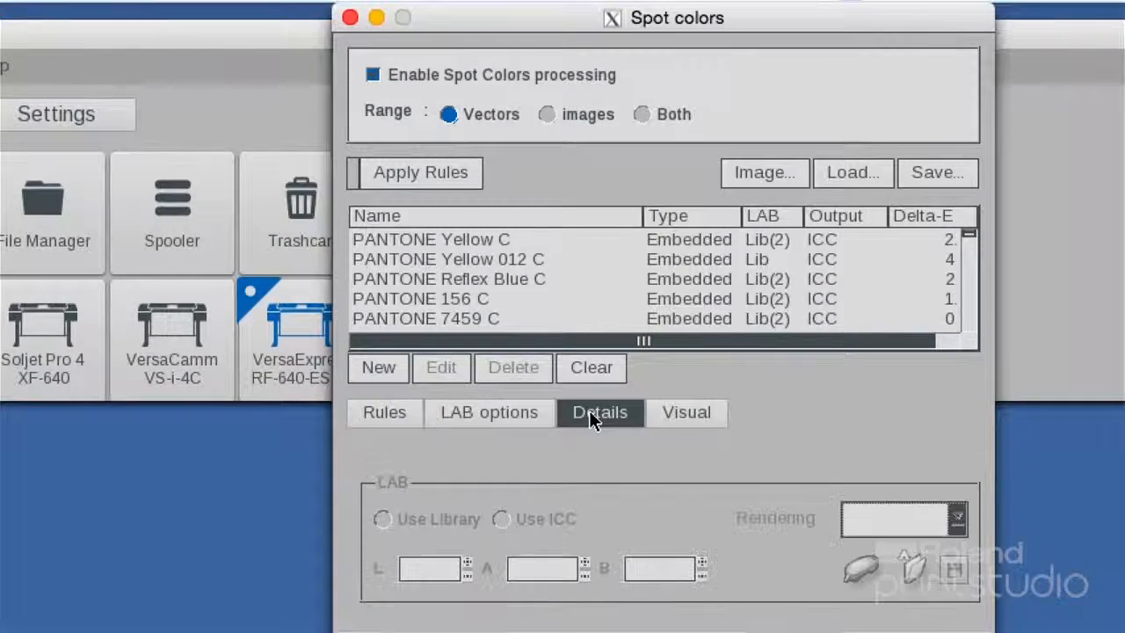
click(477, 240)
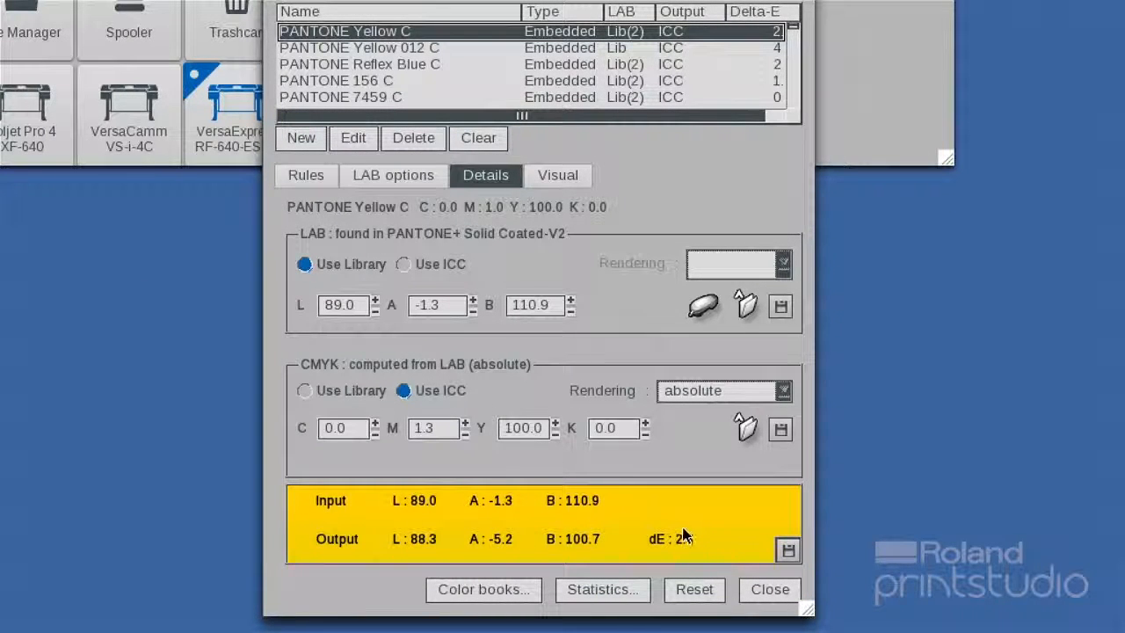
Step: Isolate the wave's blue spot color in the visual preview, and open its details and the LAB measuring tool
click(560, 178)
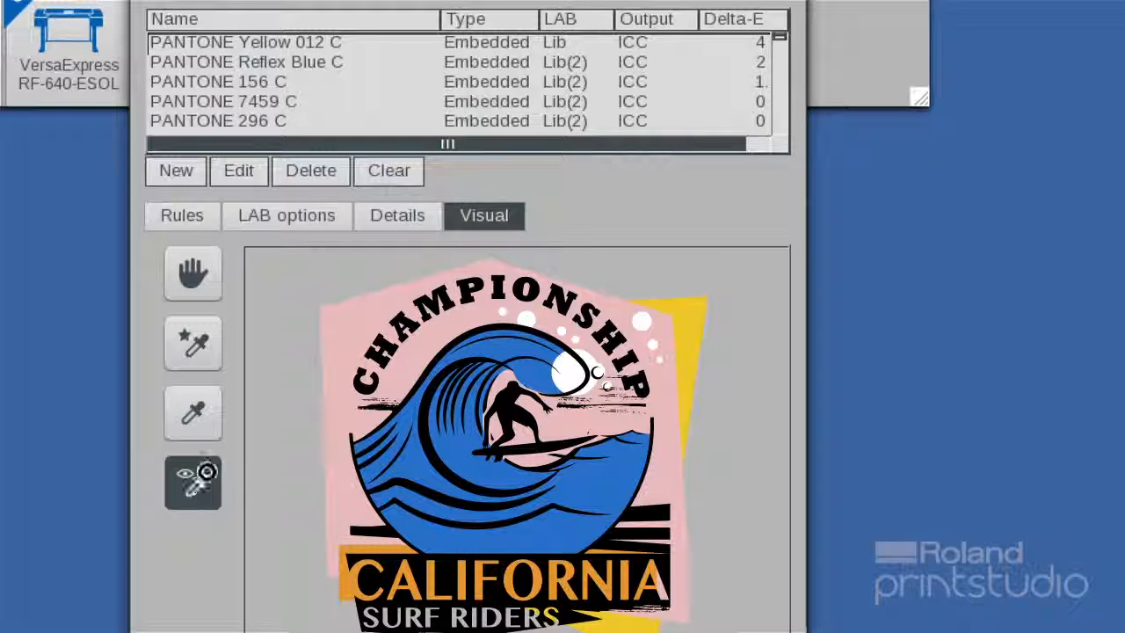
click(461, 449)
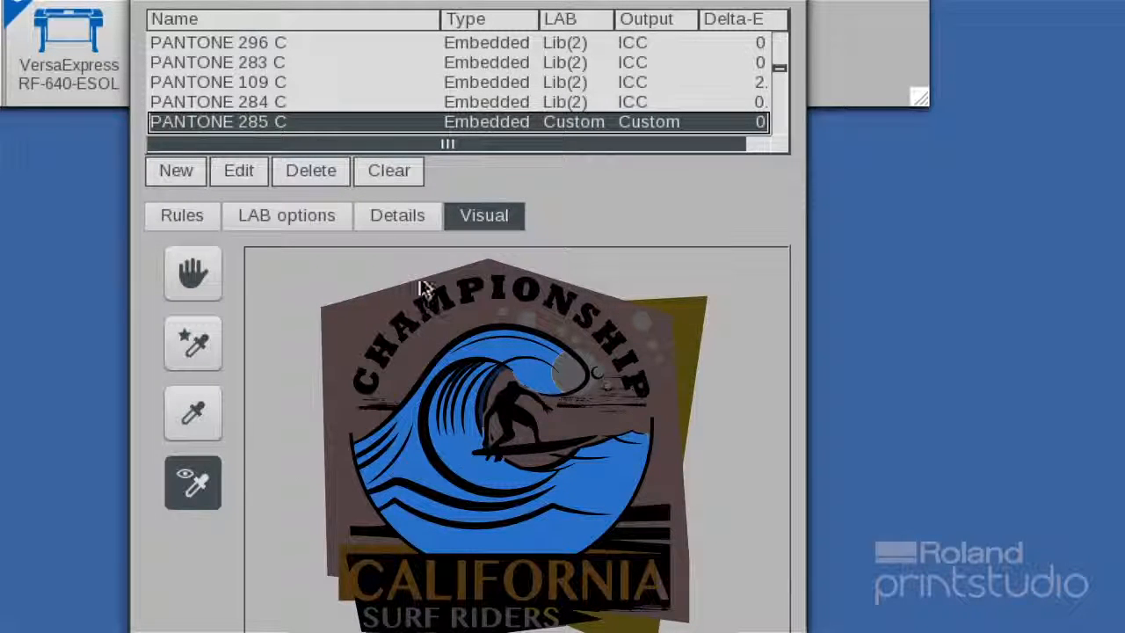
click(407, 219)
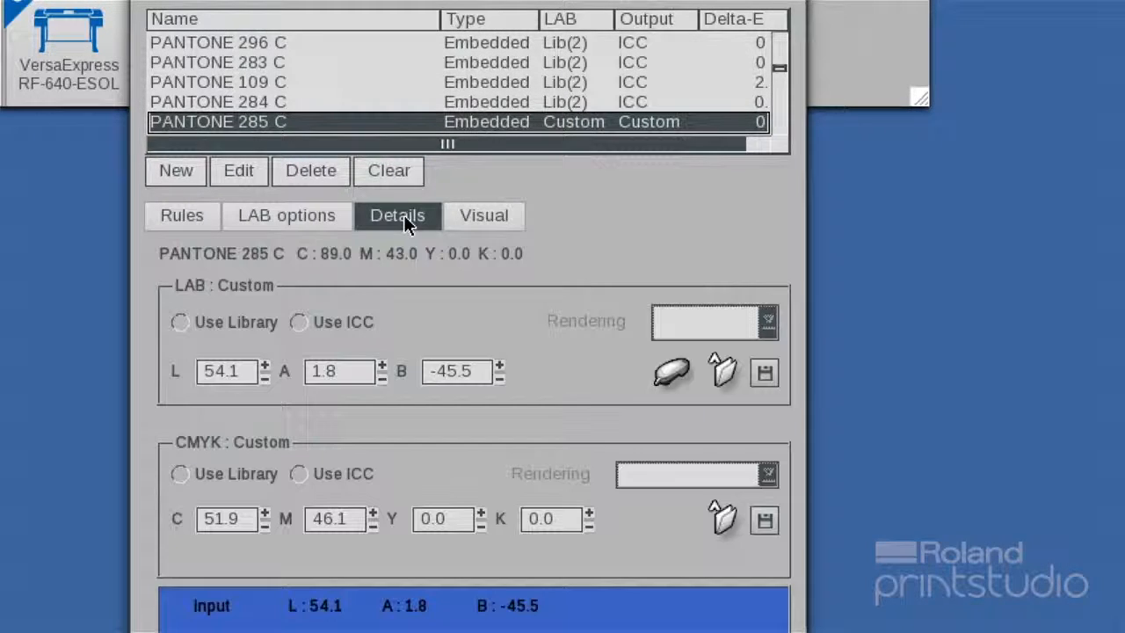
click(673, 372)
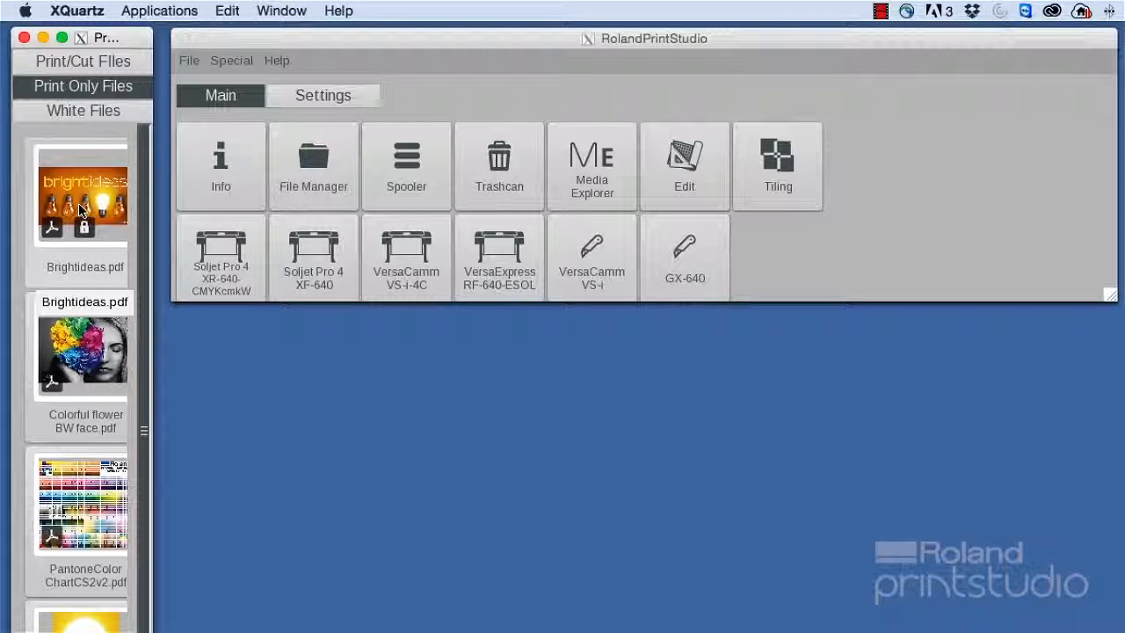
Step: Send Brightideas.pdf to the VersaExpress RF-640-ESOL and submit 3 copies with the action set to Nest
drag(79, 209, 503, 260)
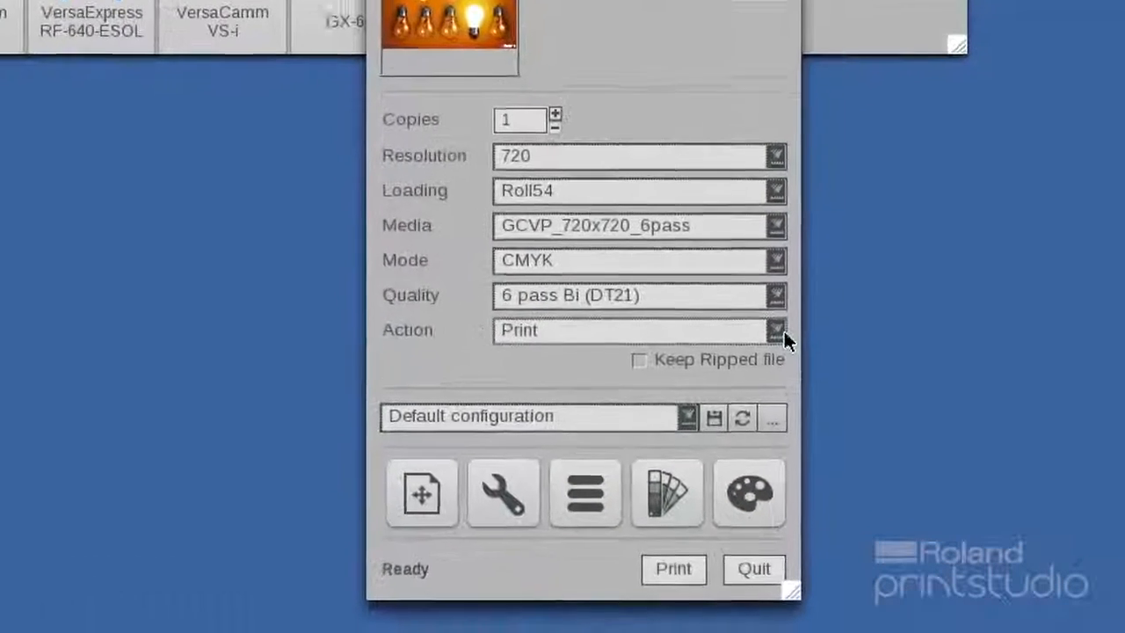
click(764, 388)
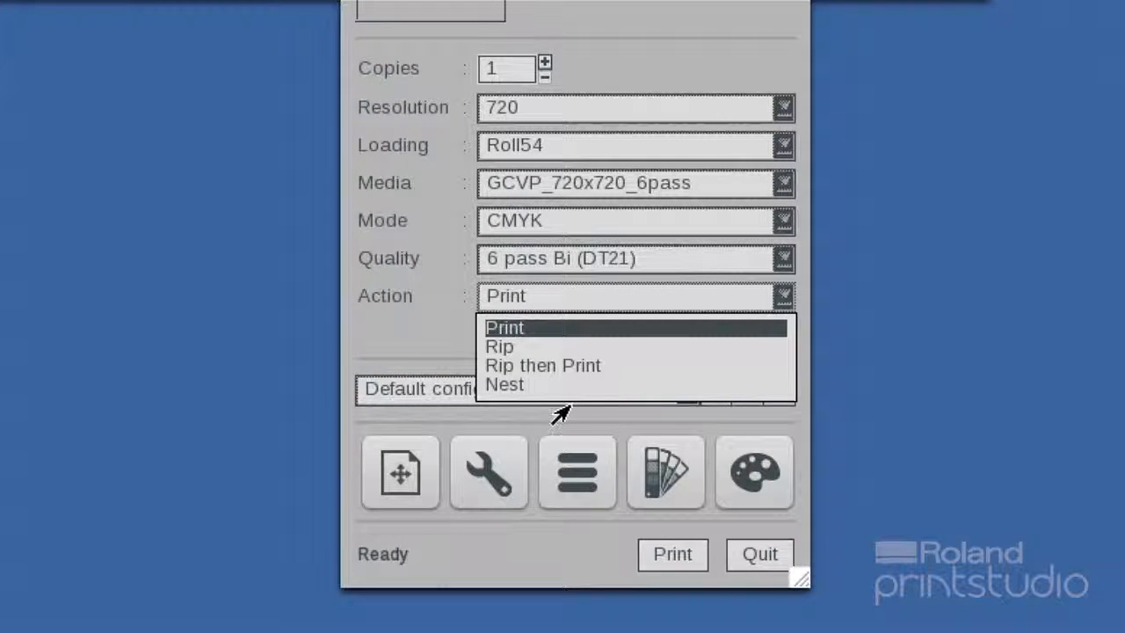
click(503, 387)
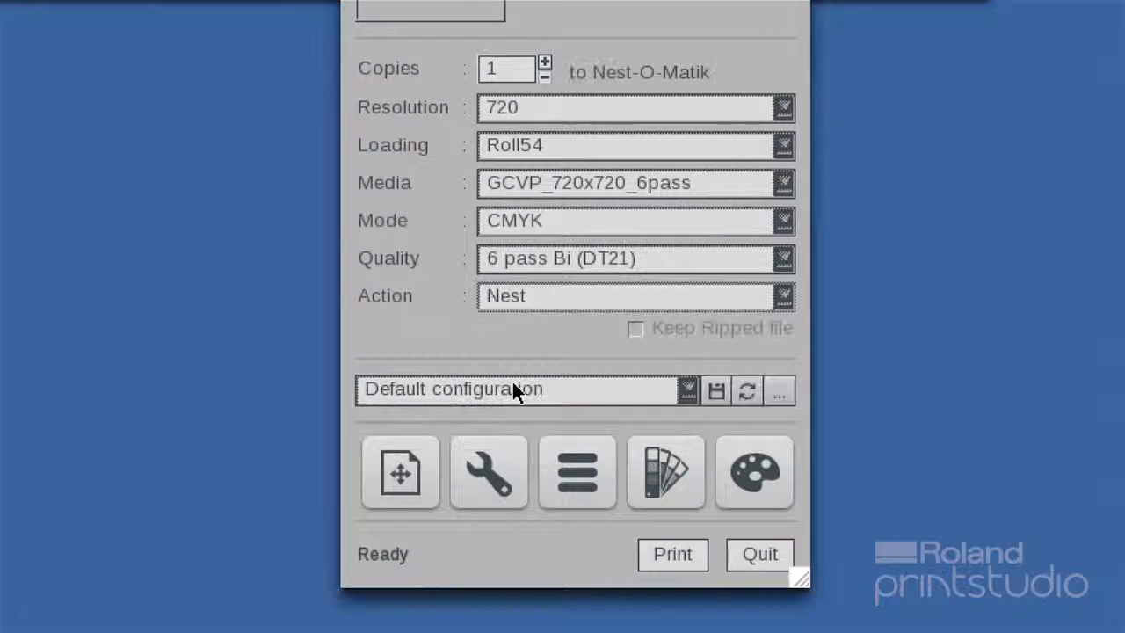
click(544, 65)
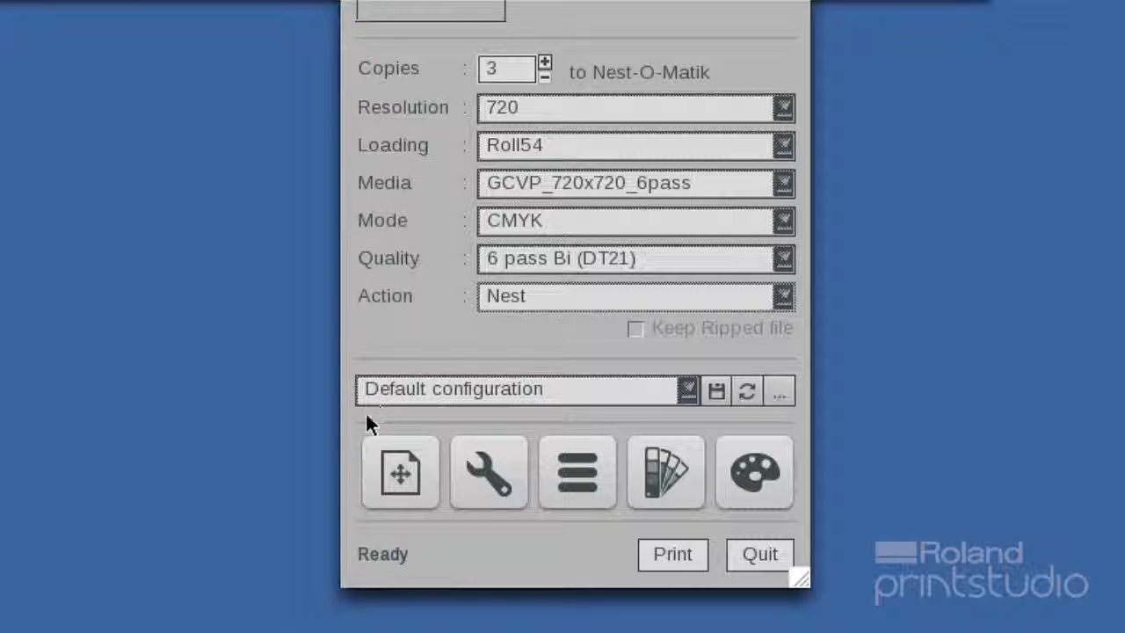
click(669, 554)
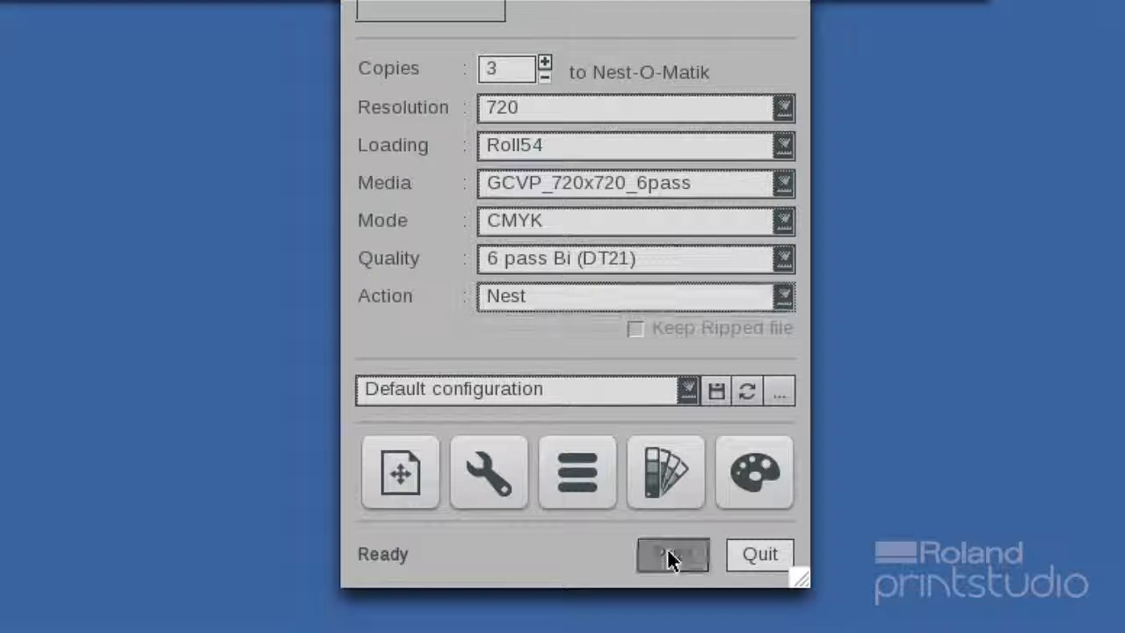
click(618, 292)
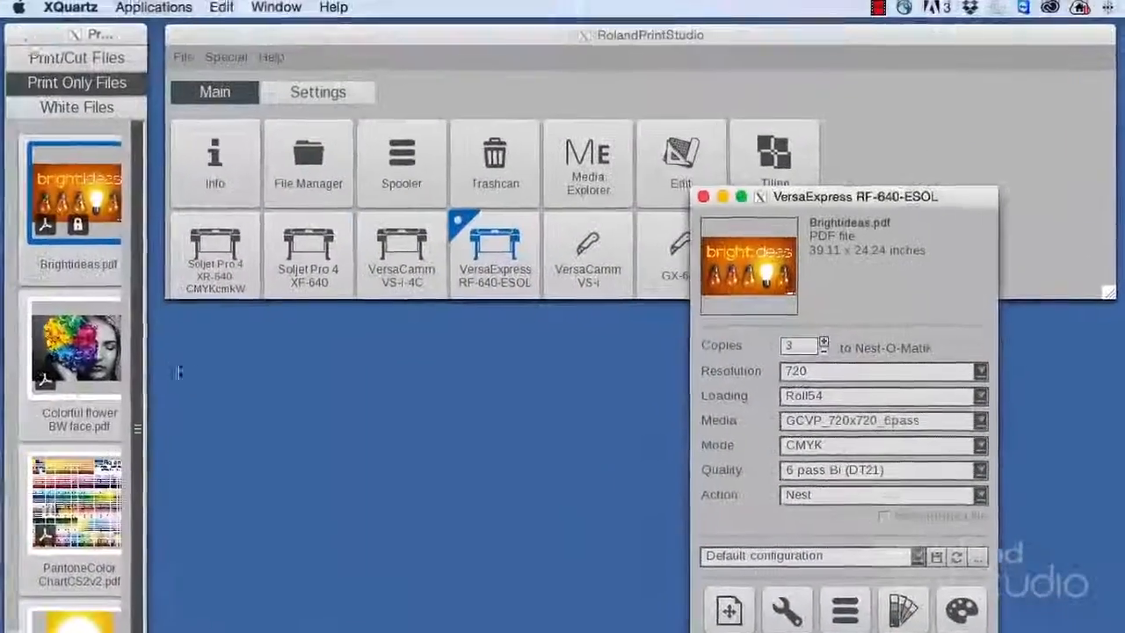
Step: Load Colorful flower BW face.pdf on the VersaExpress RF-640-ESOL and submit 6 copies for nesting, accepting the print scale
click(100, 356)
drag(100, 355, 526, 264)
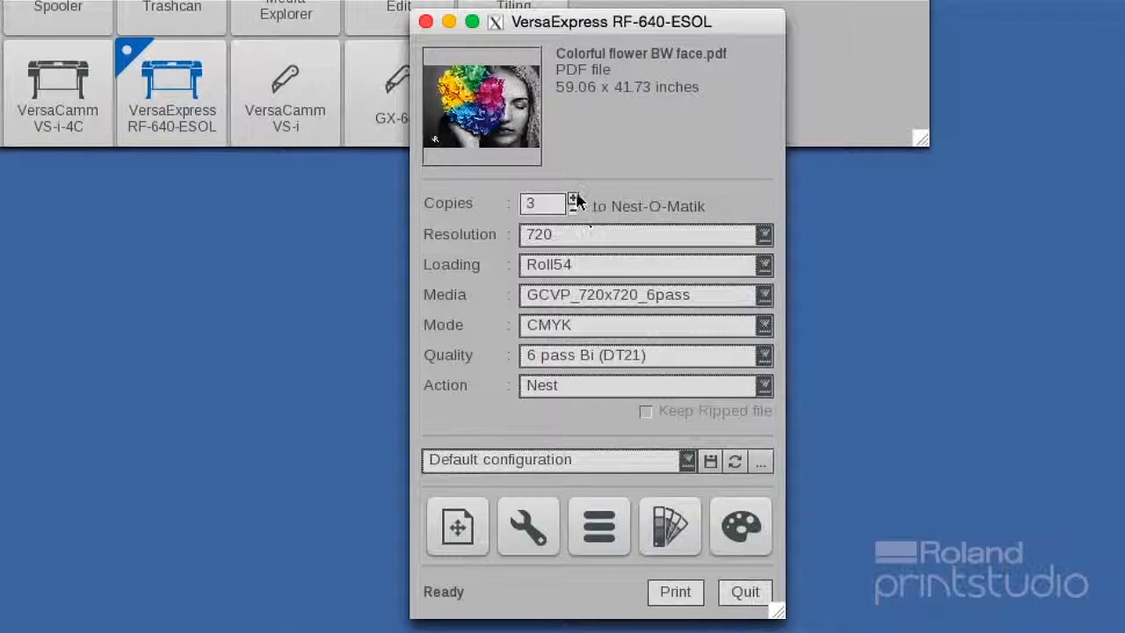
click(587, 207)
click(588, 207)
click(574, 201)
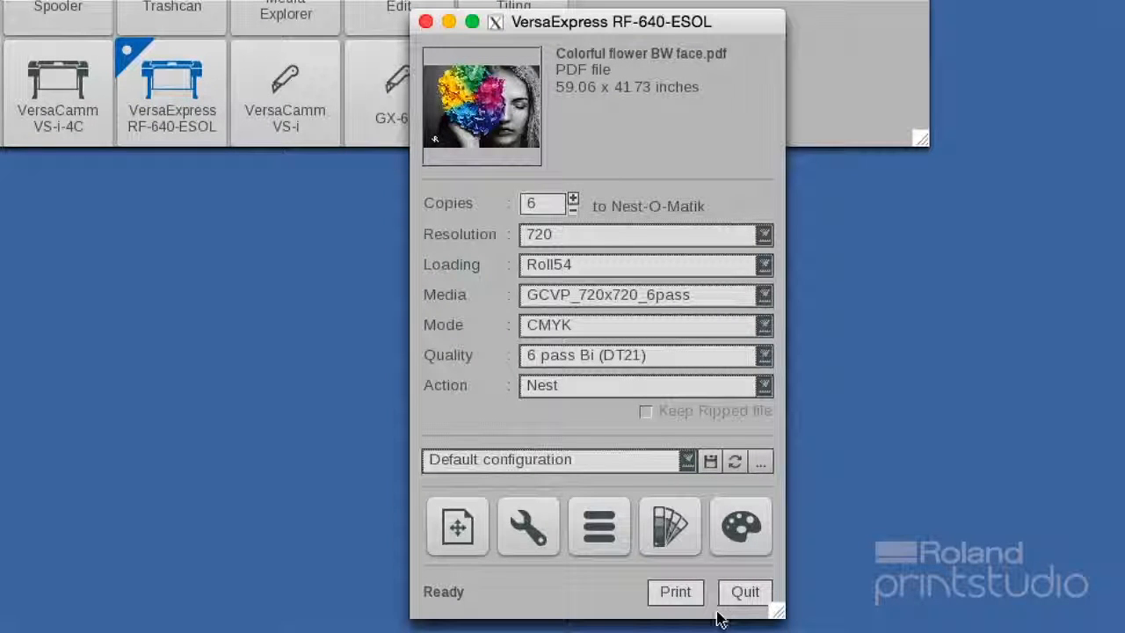
click(683, 594)
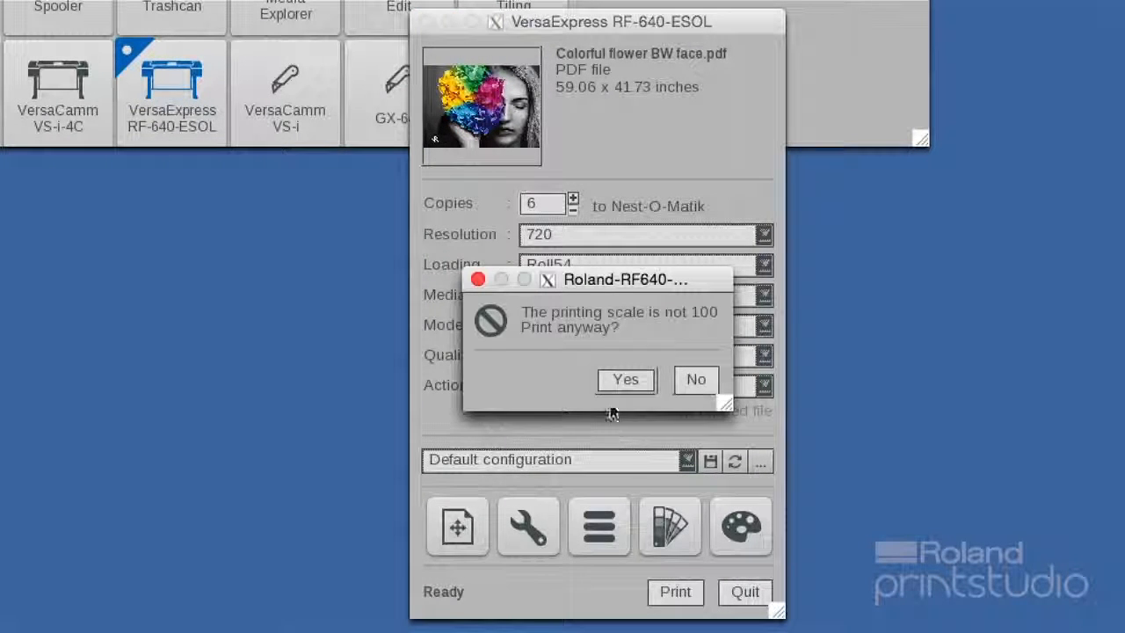
click(619, 379)
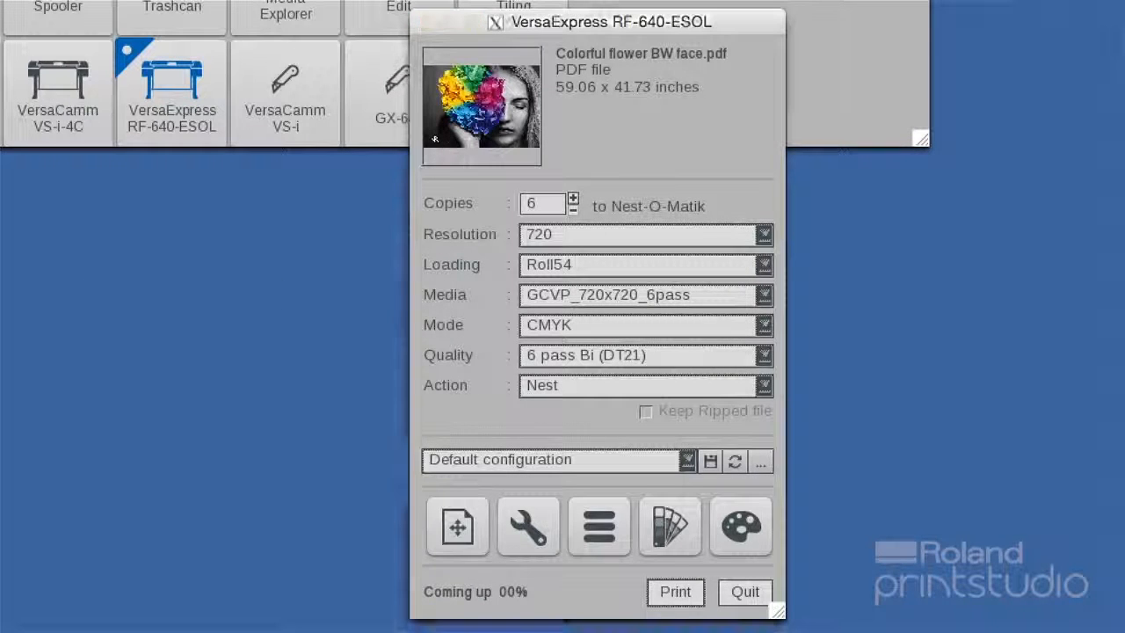
Step: Load Brightideas_3.pdf on the VersaExpress RF-640-ESOL and submit 2 copies for nesting, accepting the print scale
drag(105, 202, 163, 113)
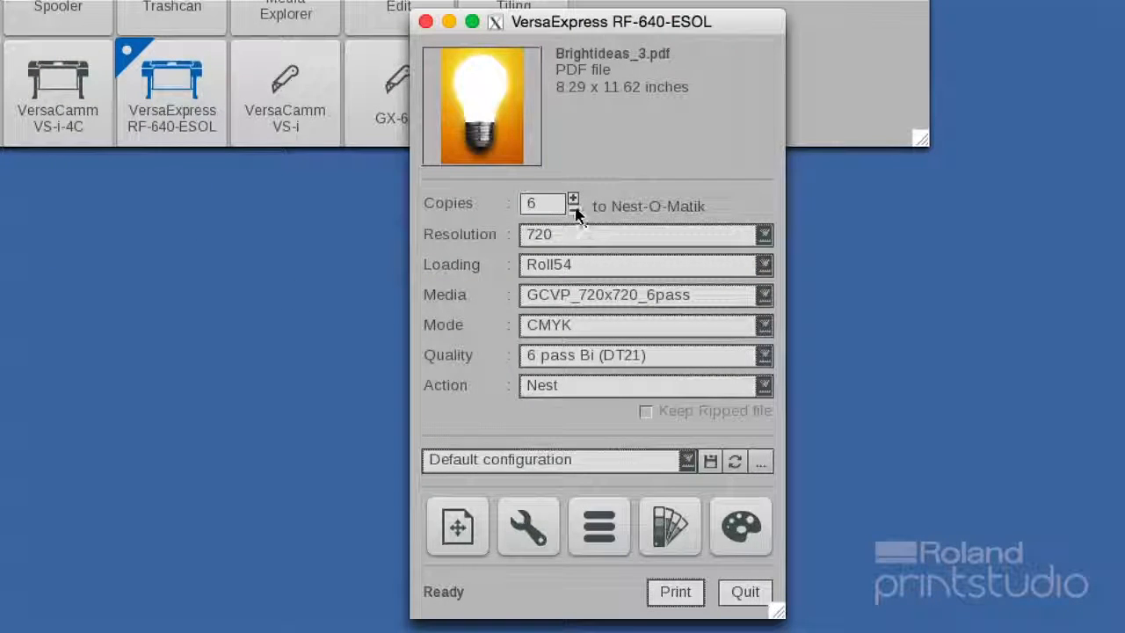
click(690, 592)
click(626, 379)
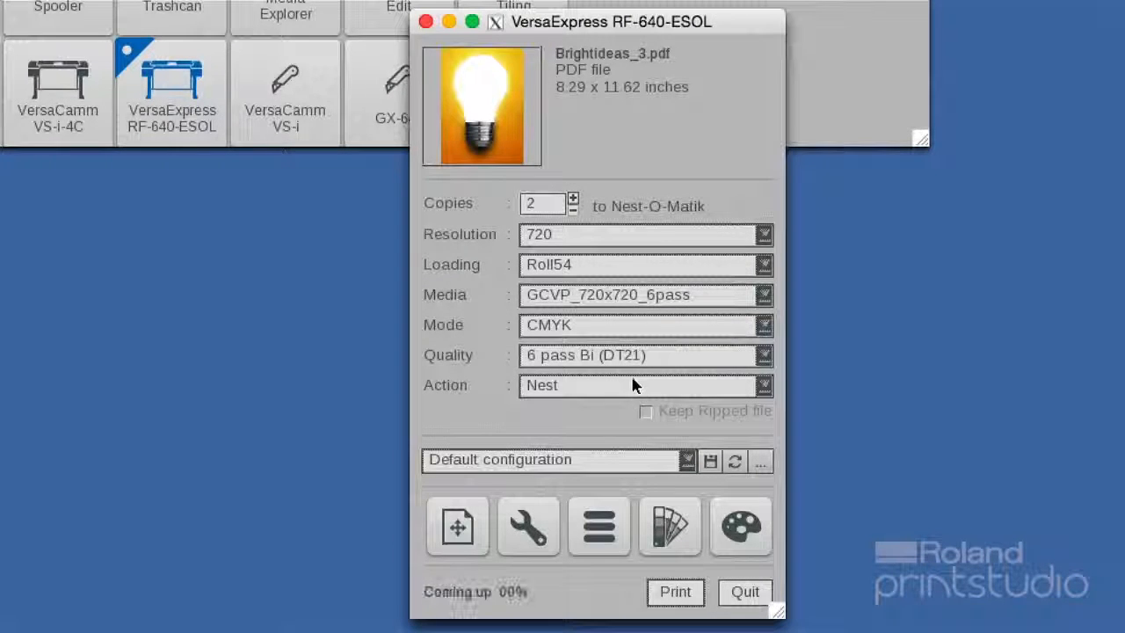
Step: Open the spooler from the print window and select the Autonest #1 composite job to inspect the nested layout
click(600, 525)
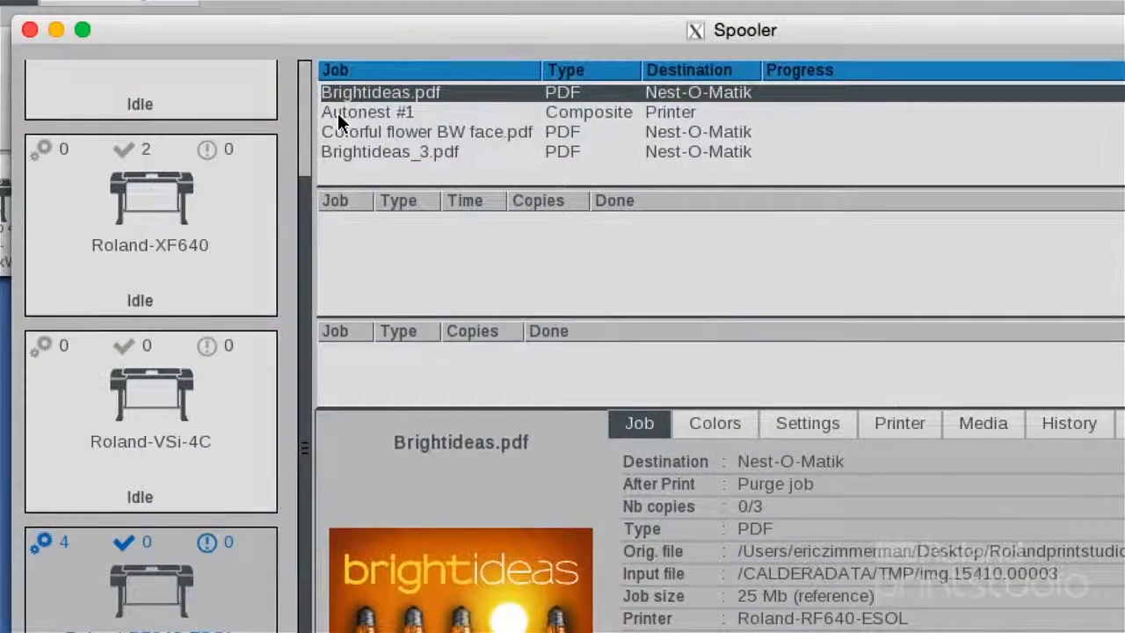
click(337, 112)
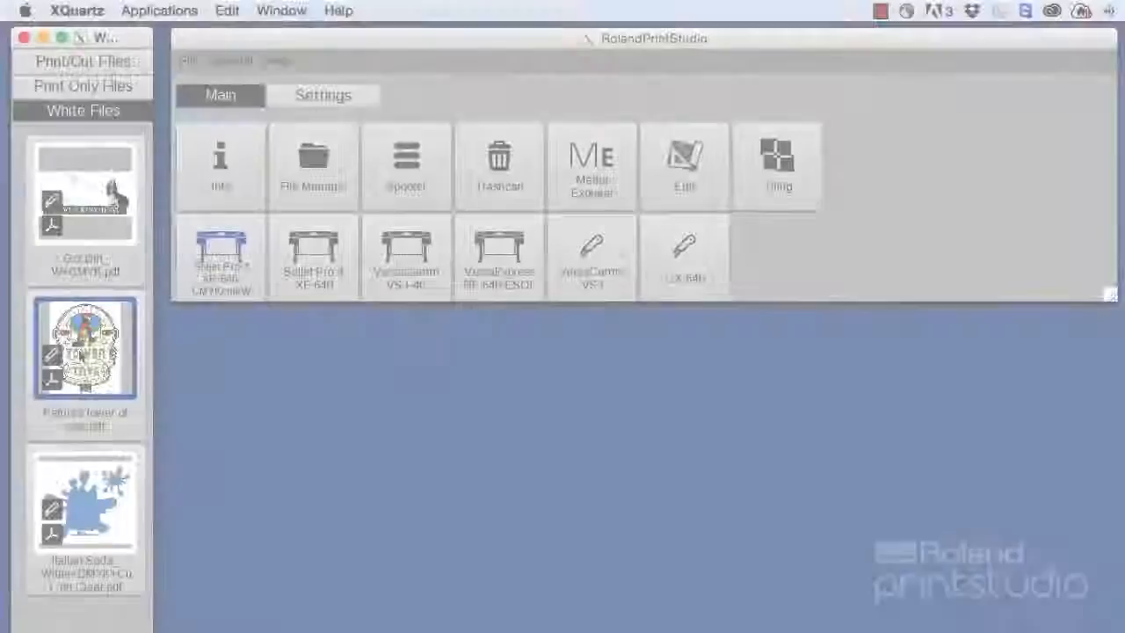
Step: Send Patricks tower of toys.pdf to the Soljet Pro 4 XR-640-CMYKcmkW and choose RDG_WHITE as the spot color for white separation
drag(86, 348, 214, 261)
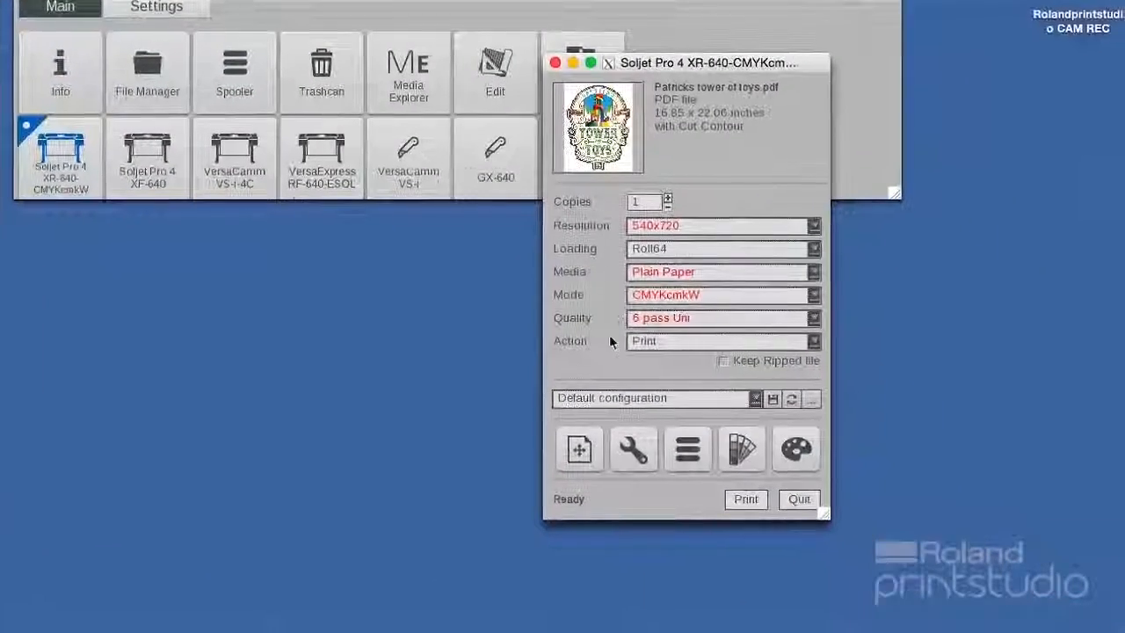
click(582, 450)
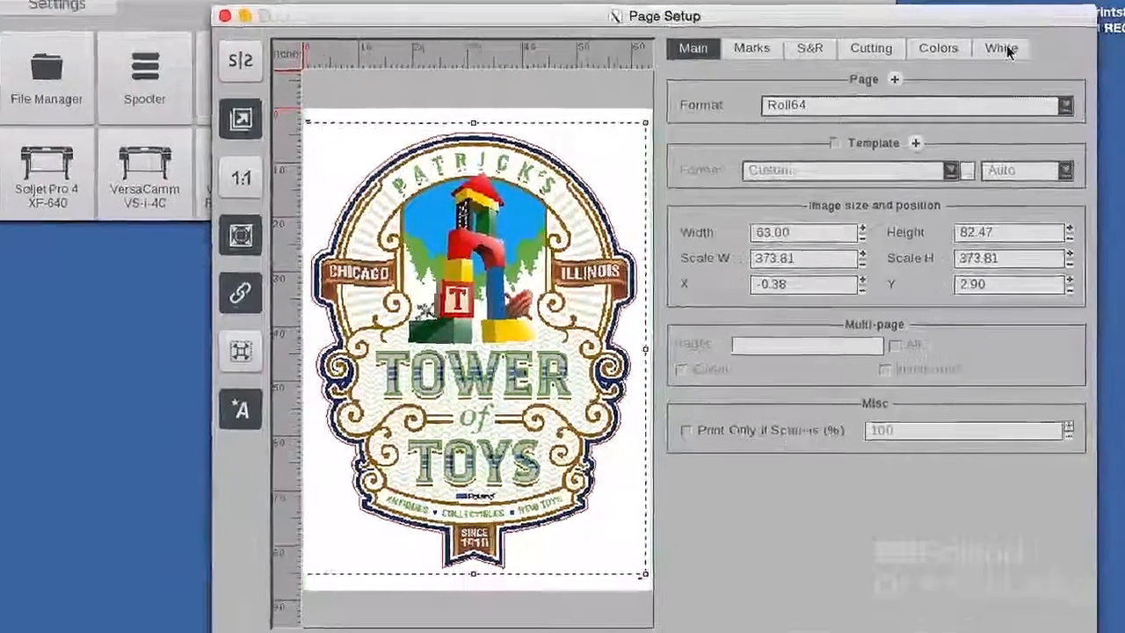
click(997, 47)
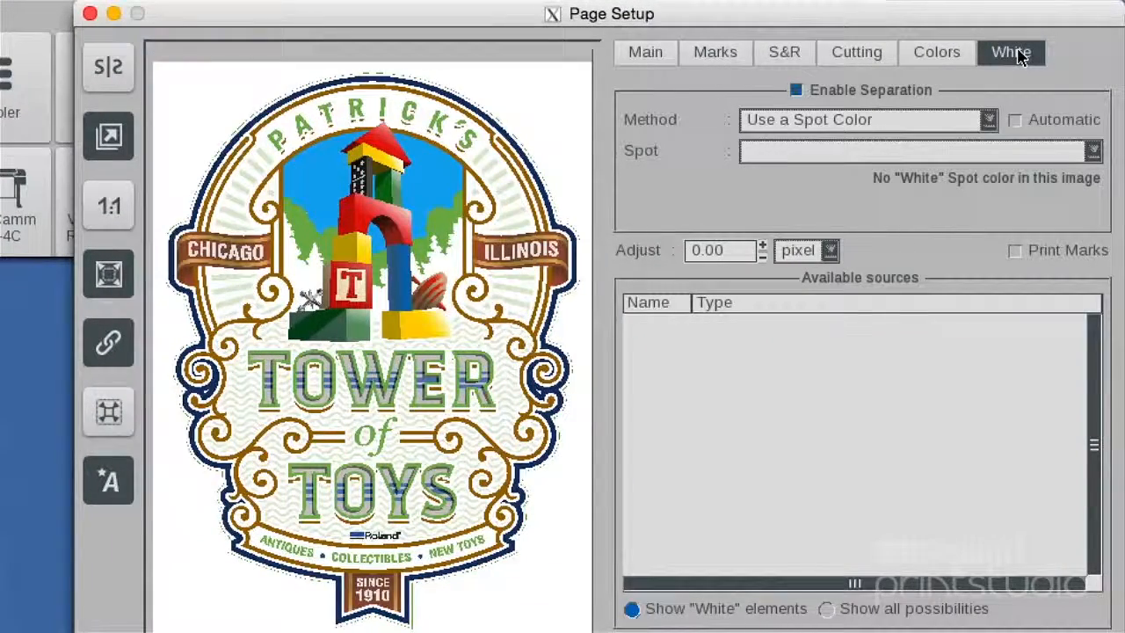
click(1093, 151)
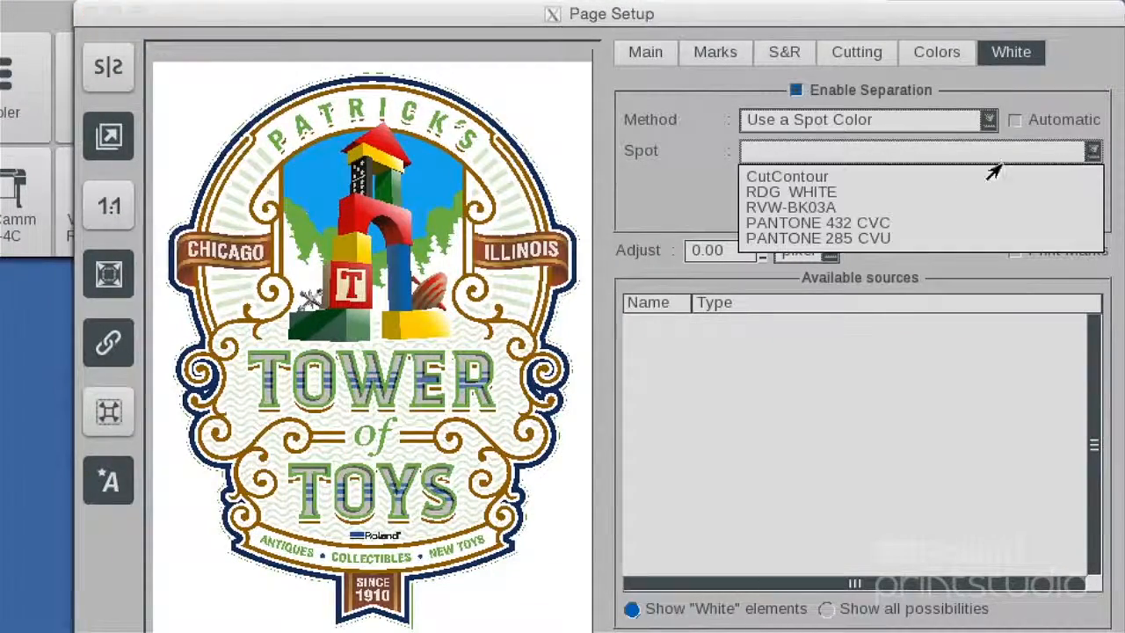
click(776, 194)
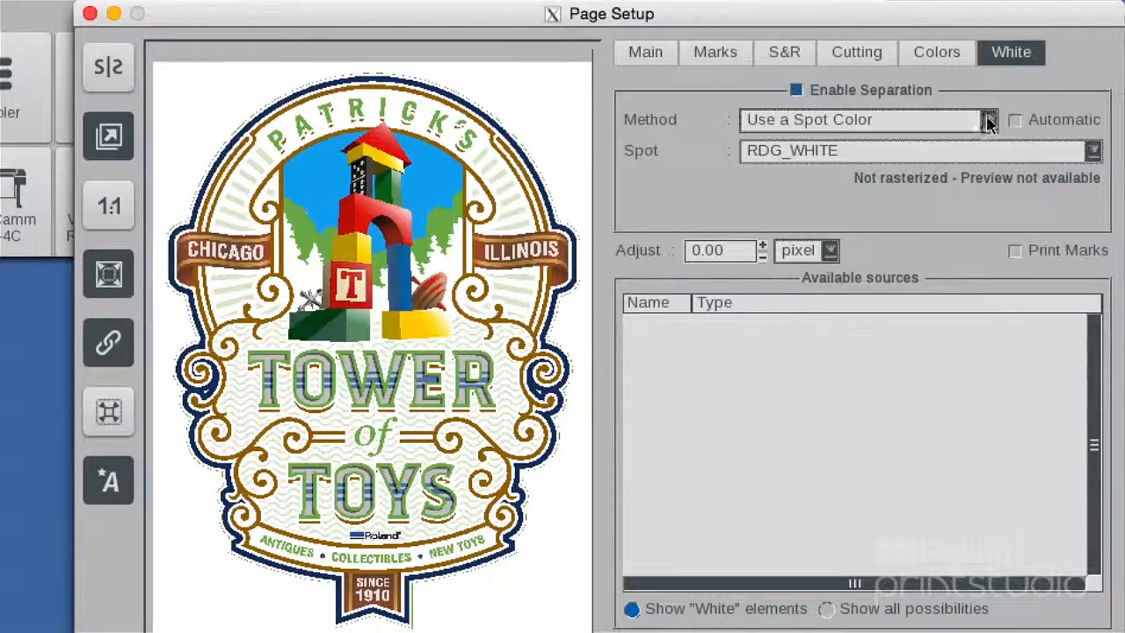
Step: Generate the white separation from CMYK data, preview it alone in blue with higher opacity, and show the background image again
click(988, 121)
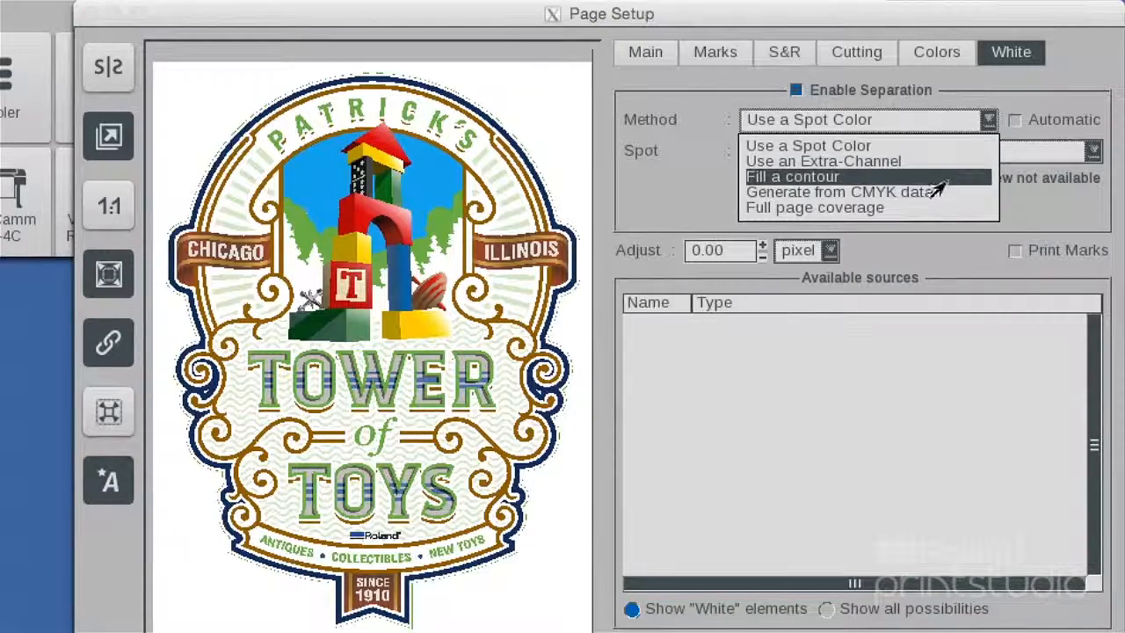
click(930, 197)
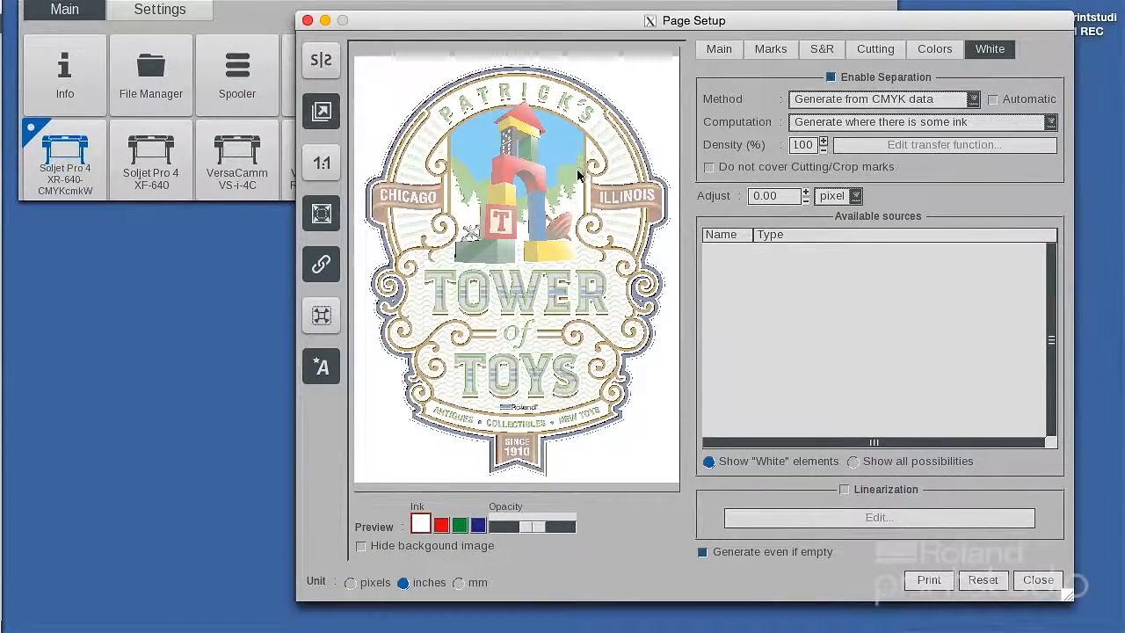
click(365, 548)
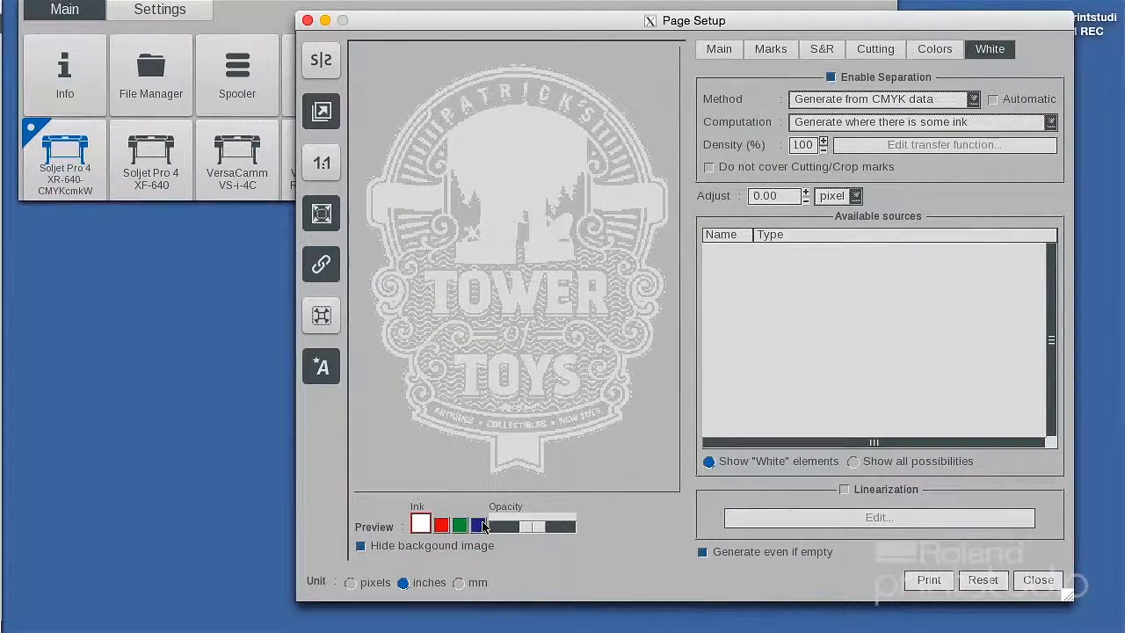
click(479, 525)
drag(523, 529, 549, 527)
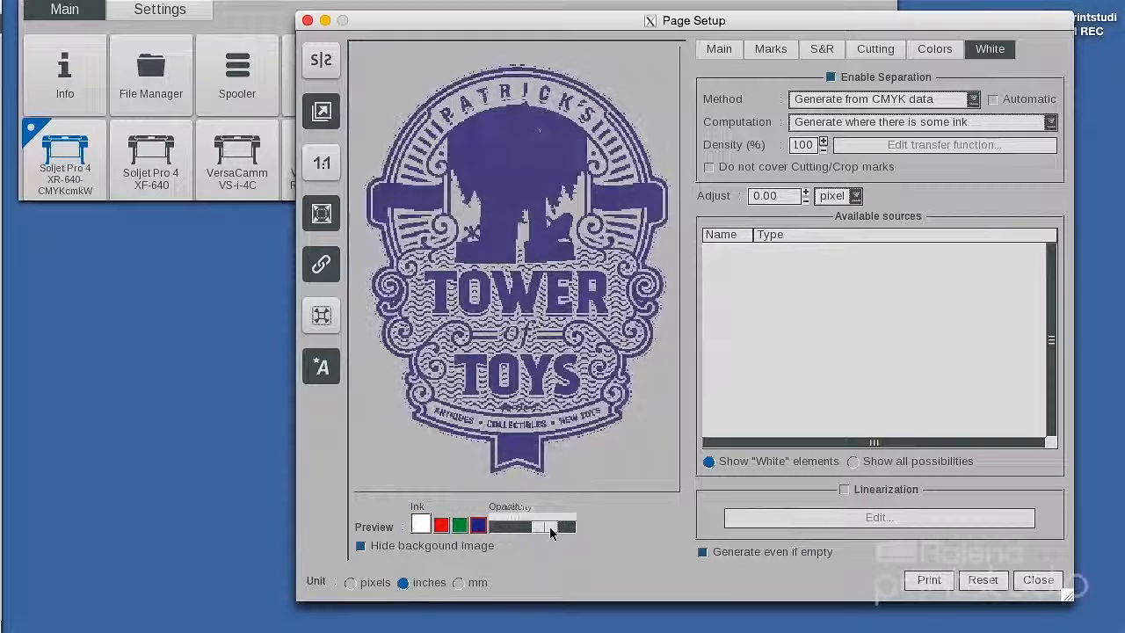
click(361, 546)
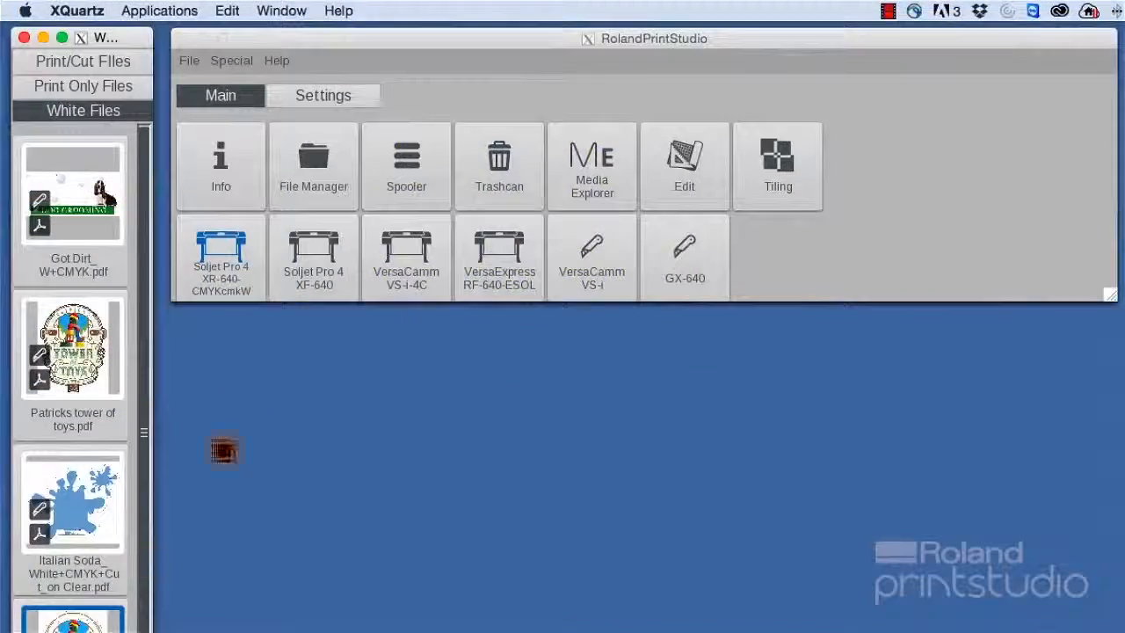
Step: Load Patricks tower of toys_WHITE.tif on the Soljet Pro 4 XR-640-CMYKcmkW and set white separation to use the RDG_WHITE extra channel
drag(224, 451, 230, 262)
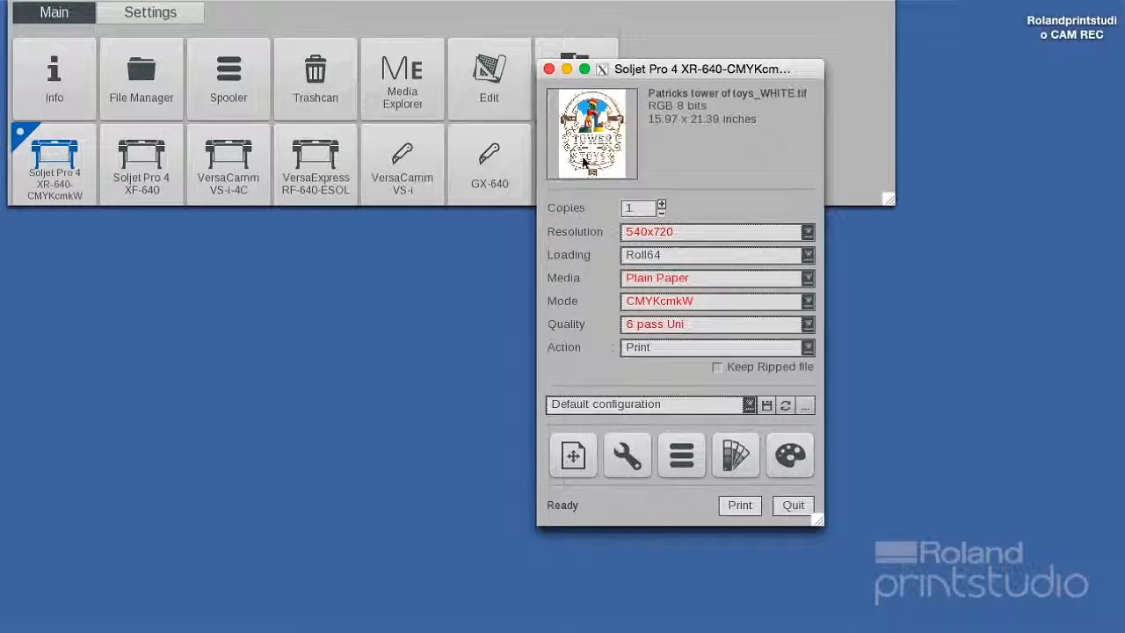
click(574, 456)
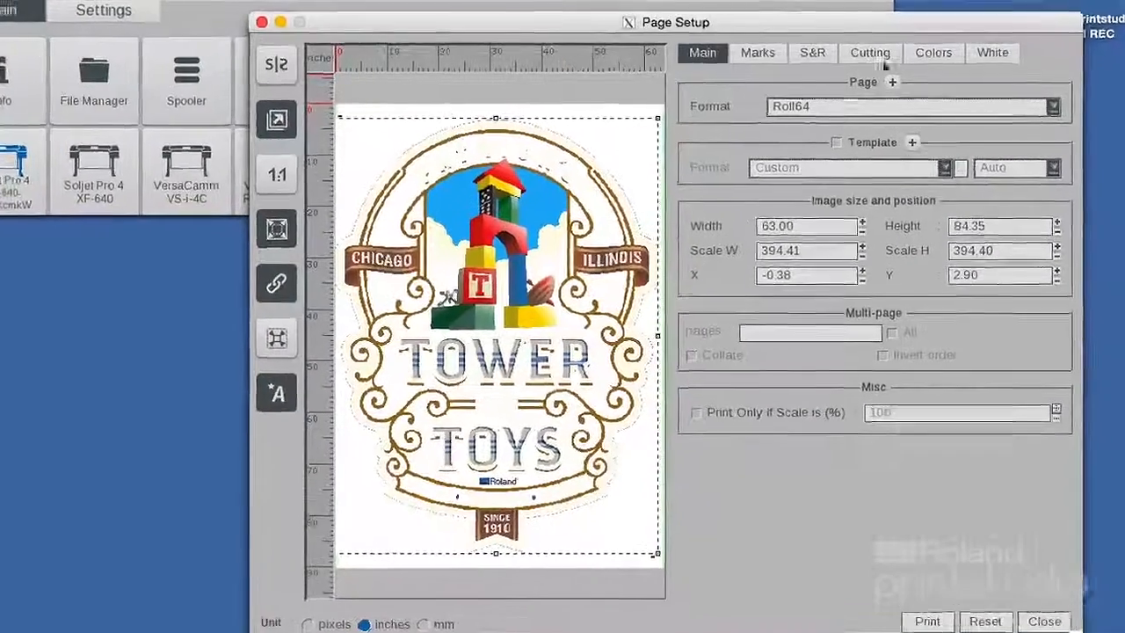
click(992, 52)
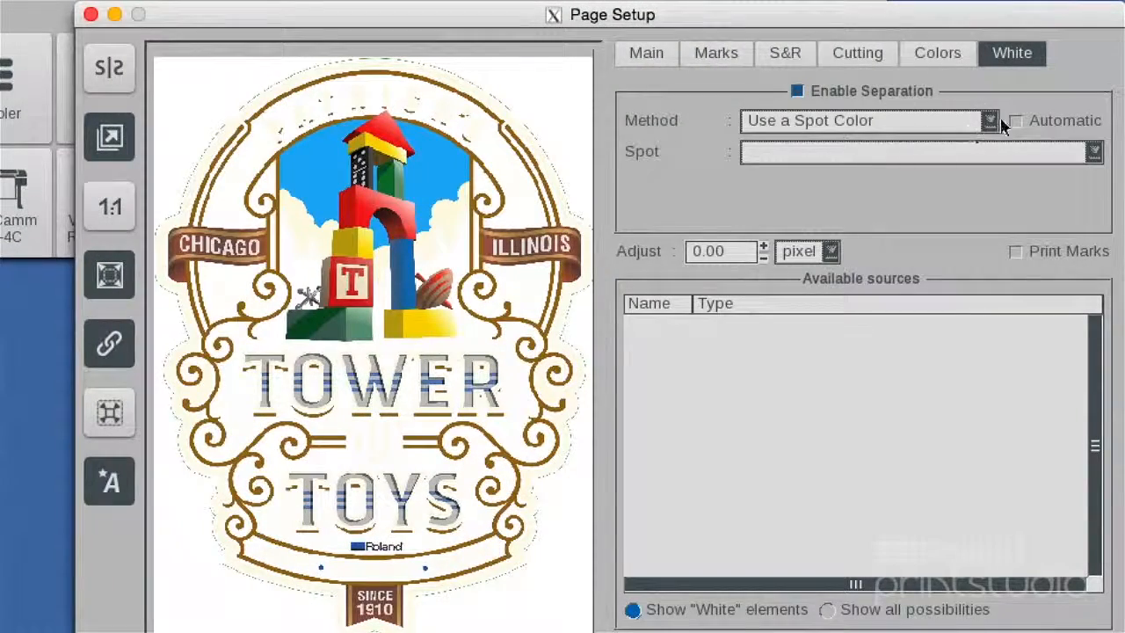
click(992, 122)
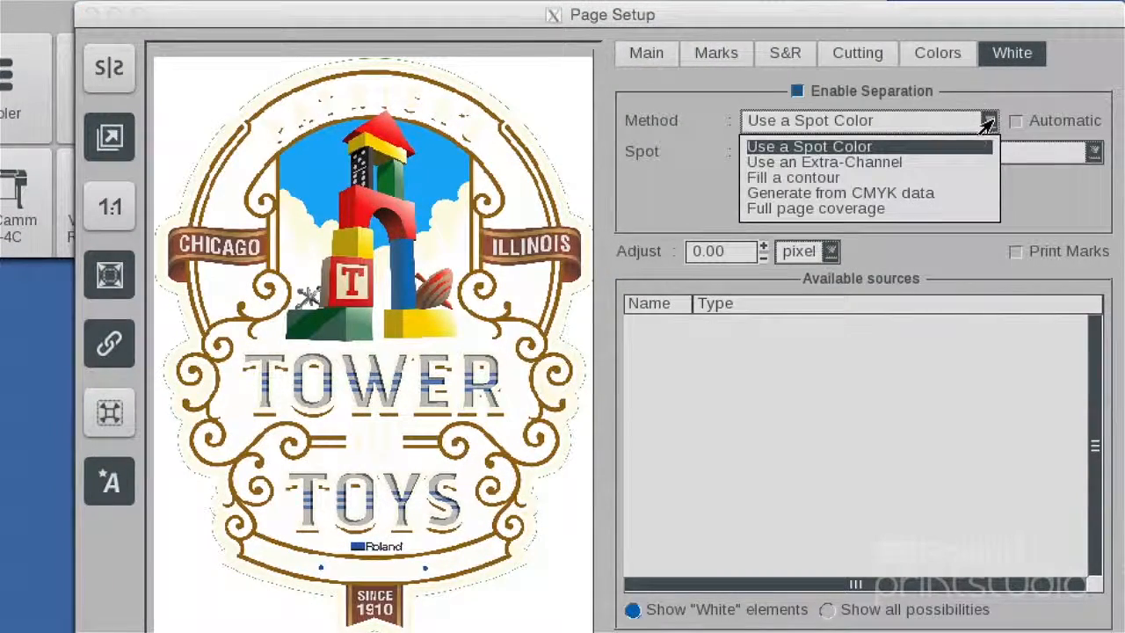
click(950, 163)
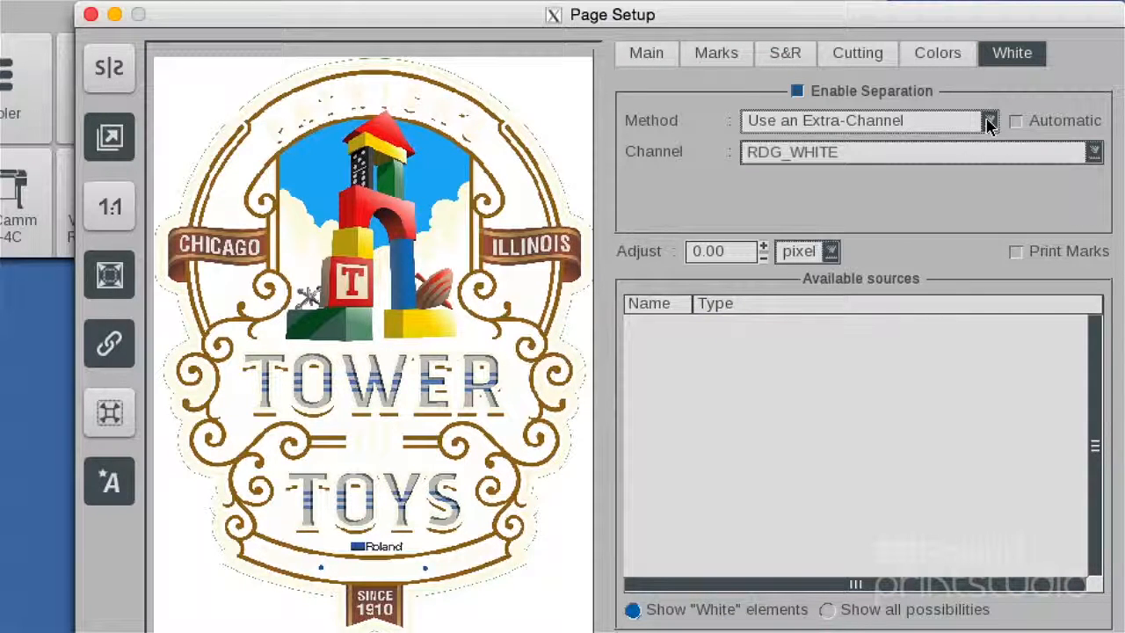
Step: Switch the white separation method to Generate from CMYK data and preview the white alone in blue with higher opacity
click(990, 123)
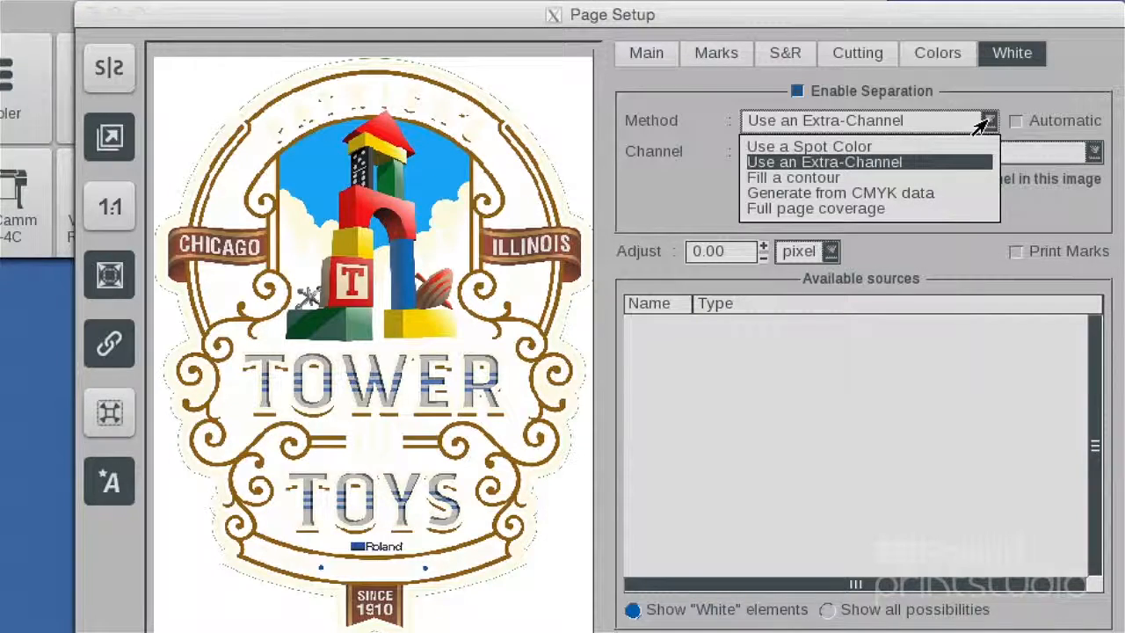
click(937, 195)
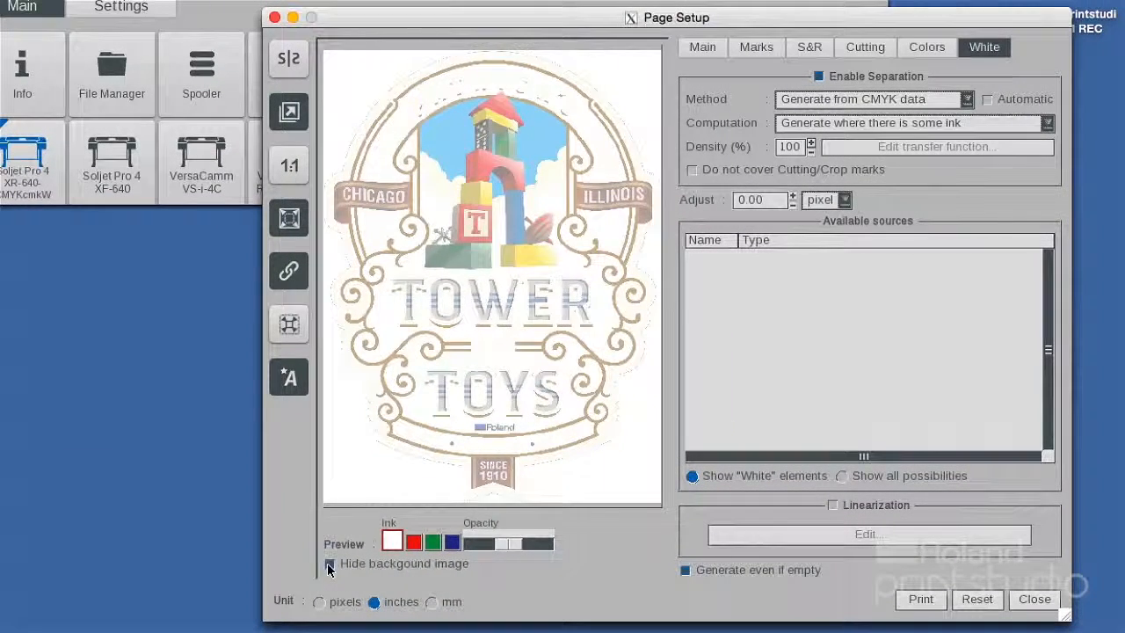
click(330, 565)
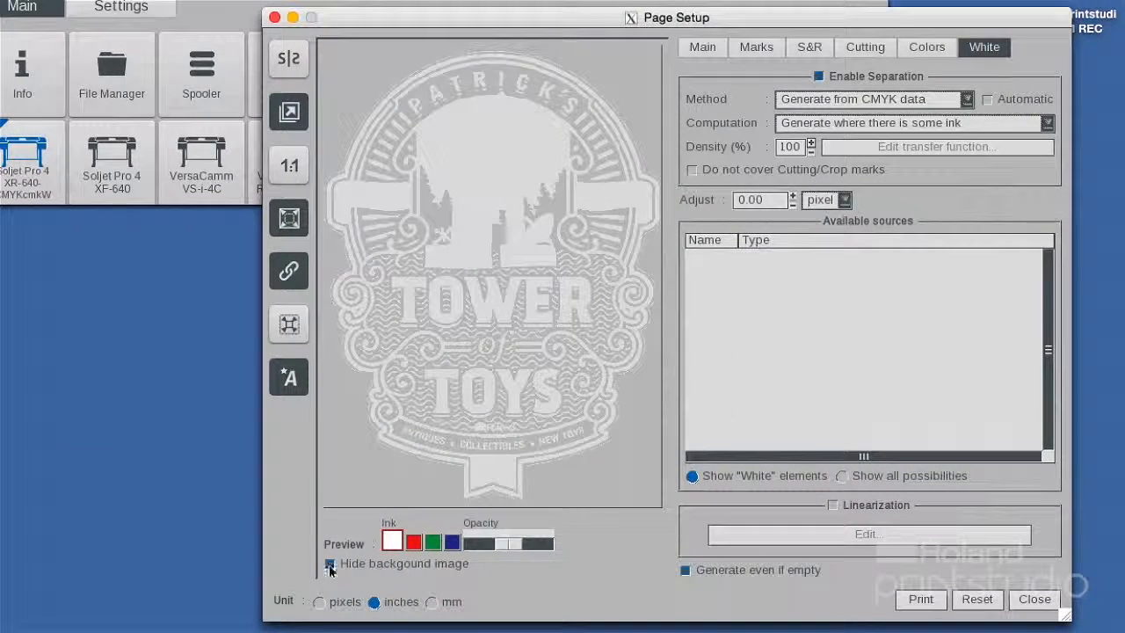
click(452, 543)
drag(511, 541, 531, 543)
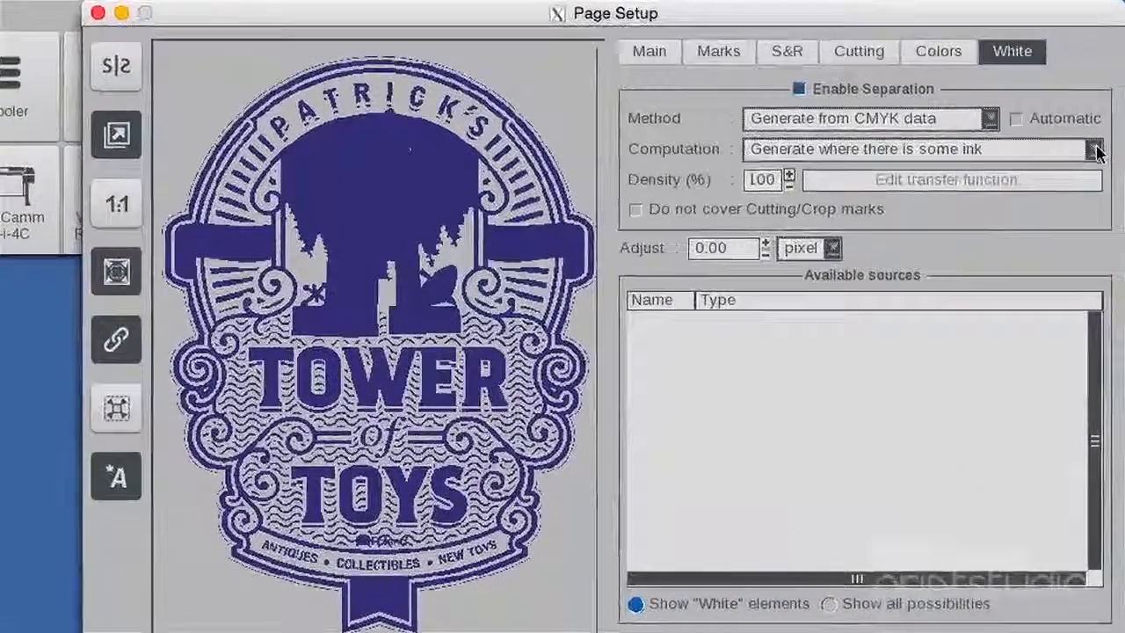
Step: Compute the white where there is no ink, switch the method to Full page coverage, and show the background image again
click(1047, 123)
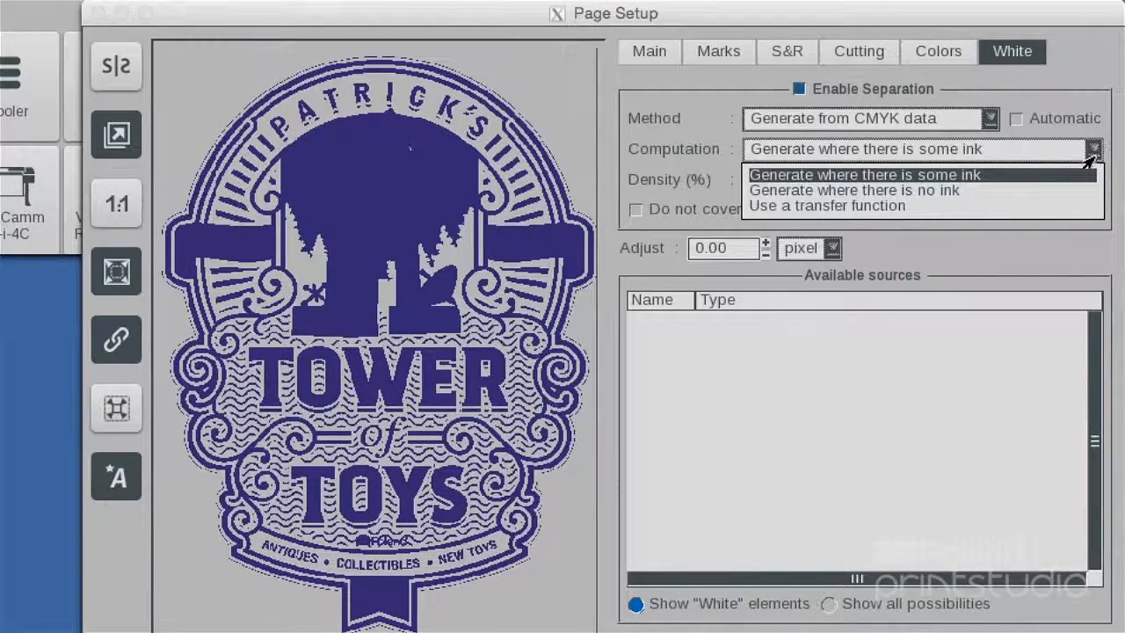
click(880, 192)
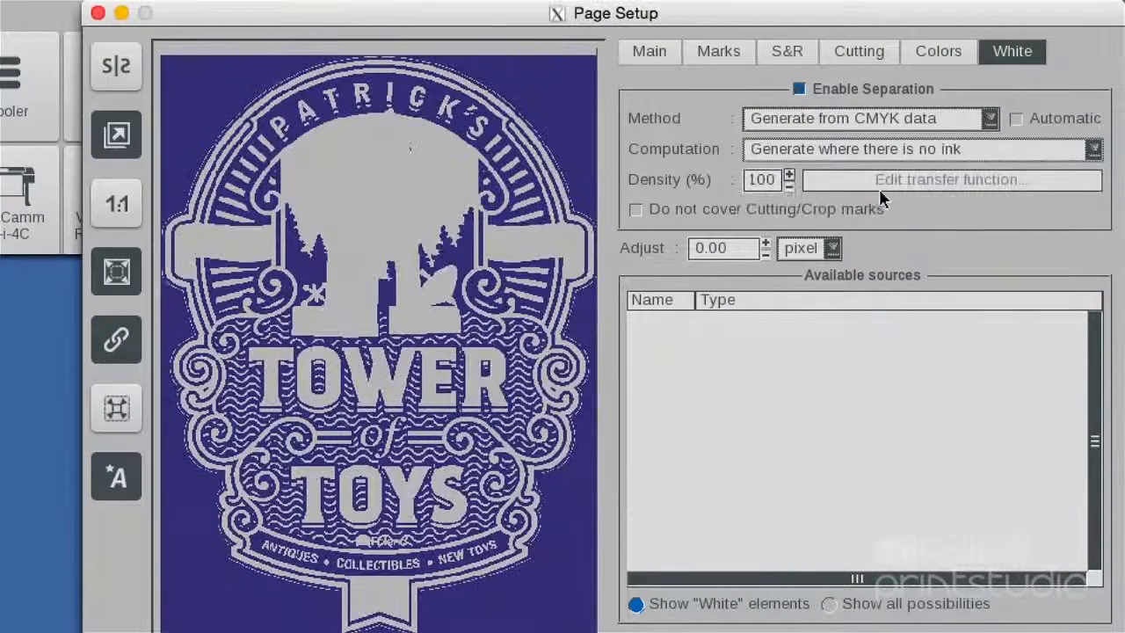
click(989, 120)
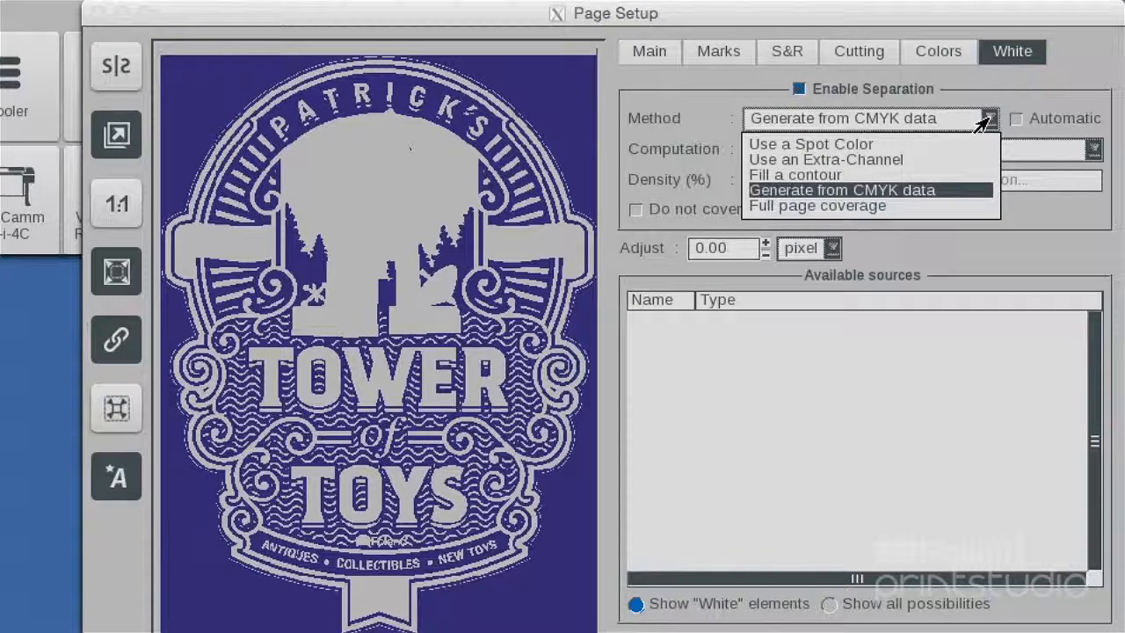
click(887, 208)
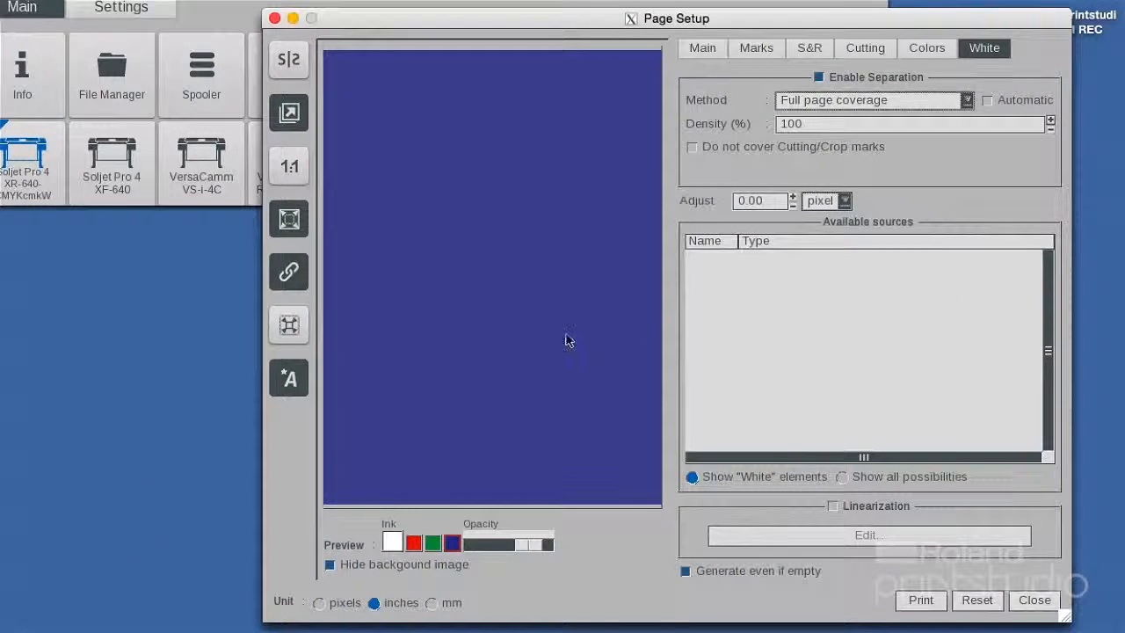
click(329, 565)
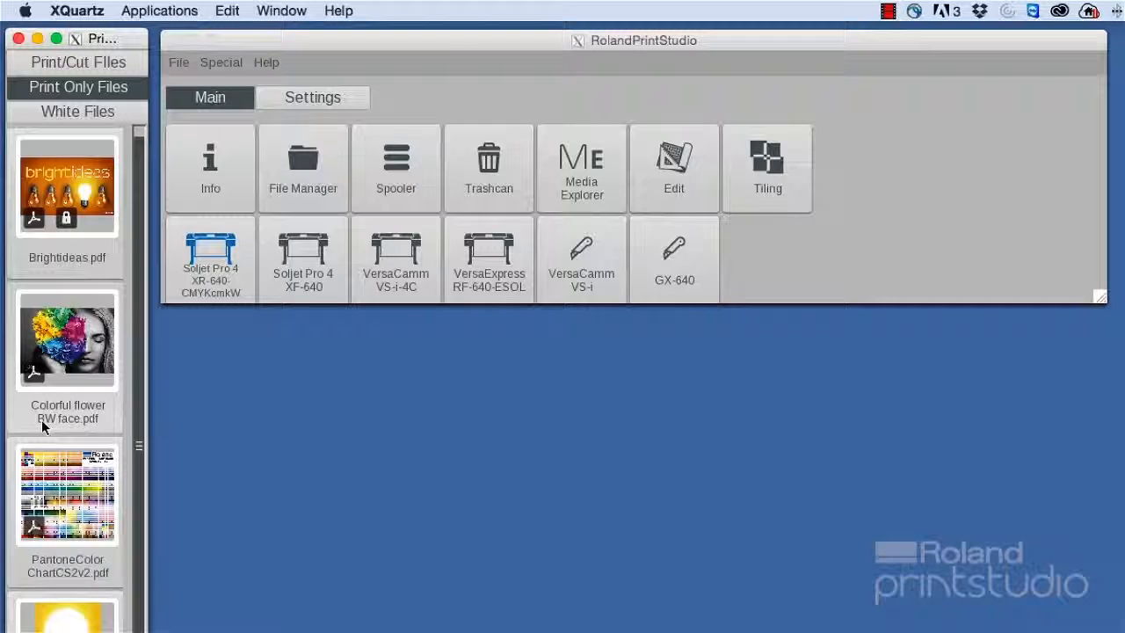
Step: Open the layout editor and set the page format to the Roland-VSi-4C printer with Roll64 media
click(647, 118)
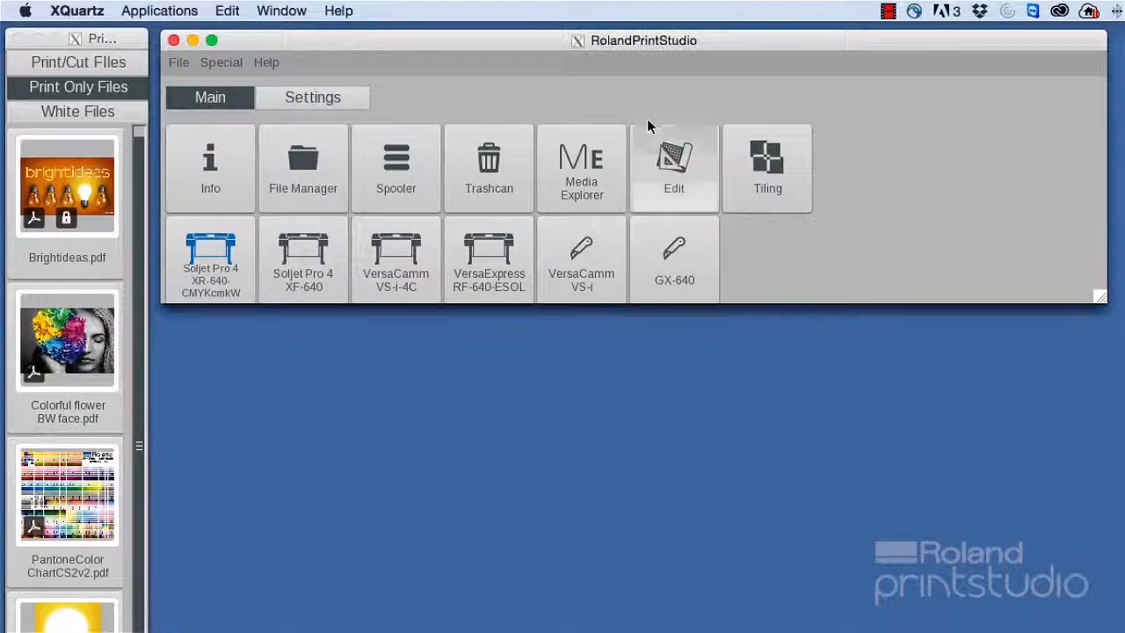
click(689, 163)
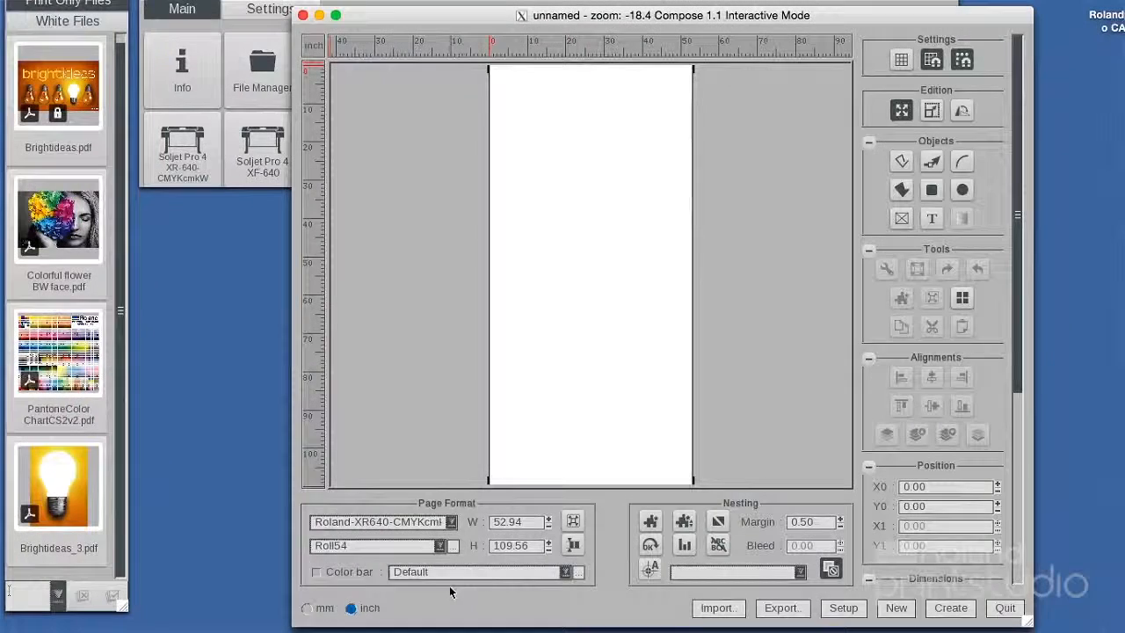
click(451, 522)
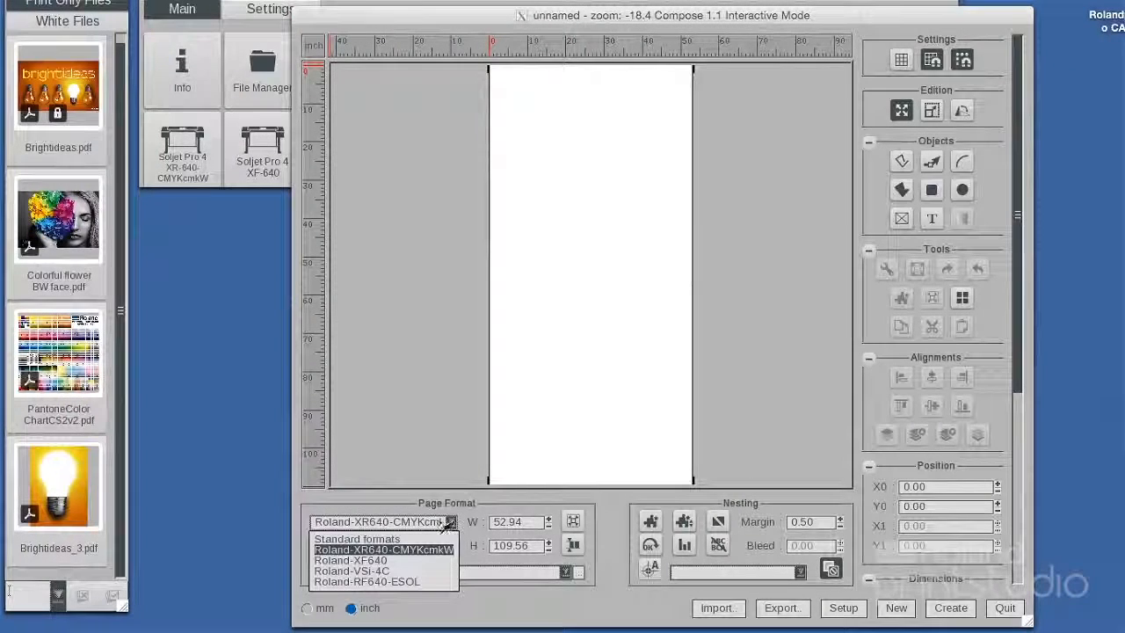
click(364, 572)
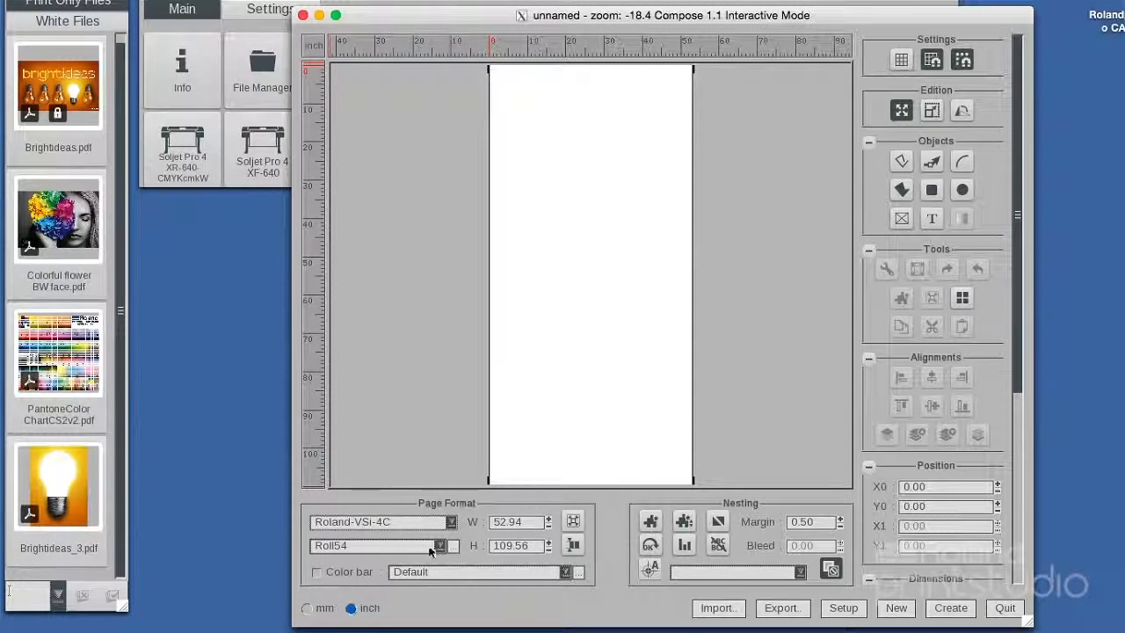
click(433, 552)
click(361, 537)
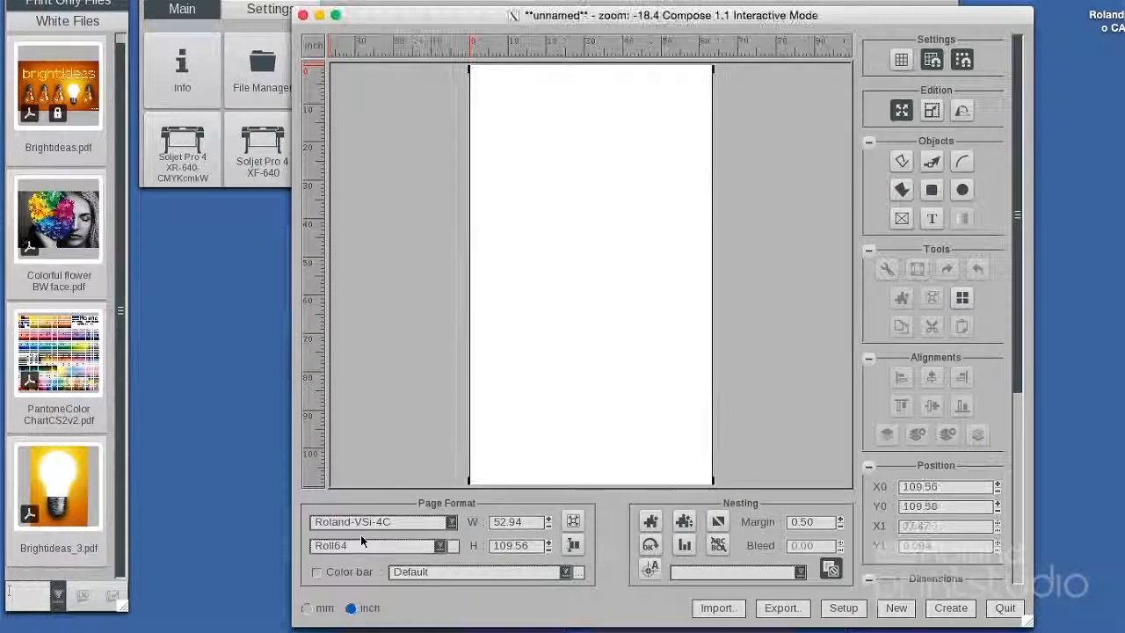
Step: Place Brightideas.pdf near the page's upper-left corner and add 35 copies of Brightideas_3.pdf below it
drag(58, 76, 580, 104)
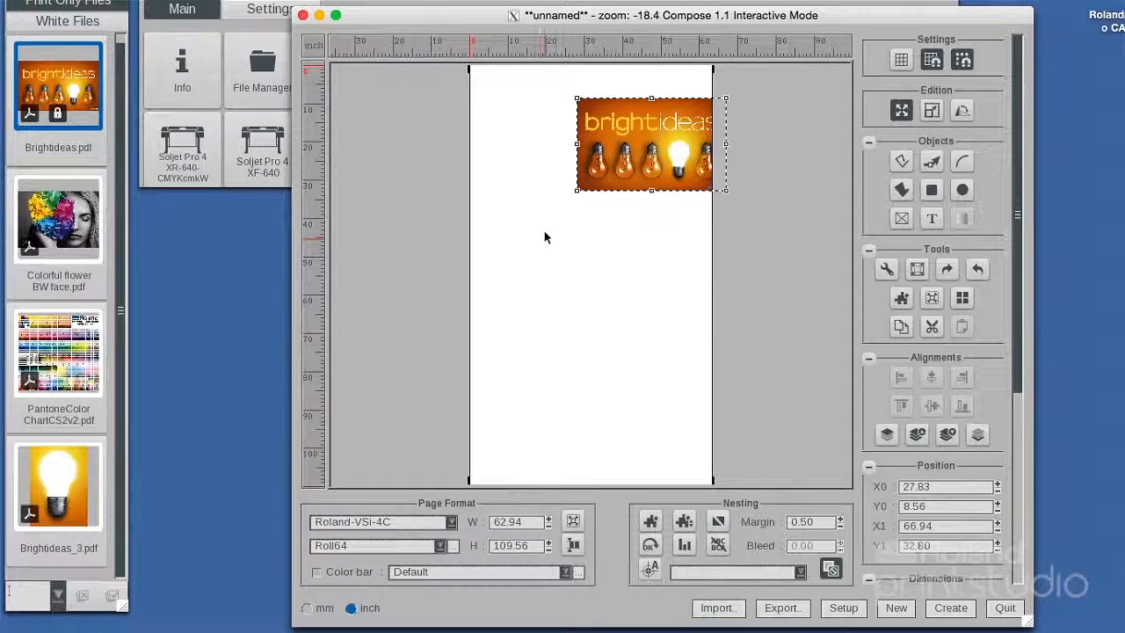
drag(615, 154, 519, 130)
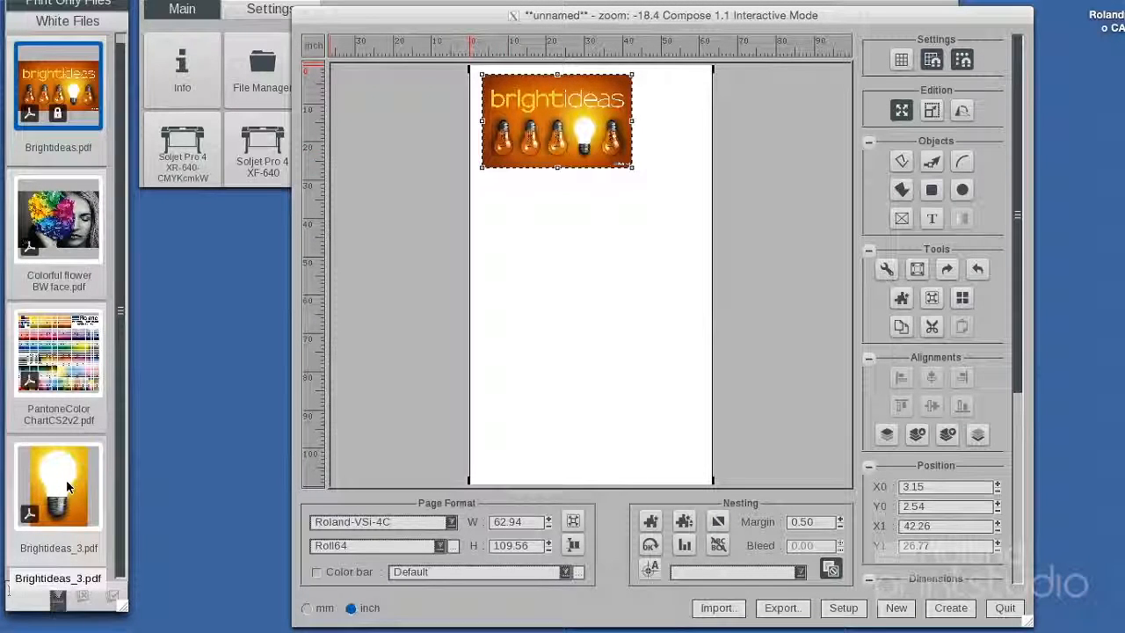
drag(67, 486, 589, 222)
text(35)
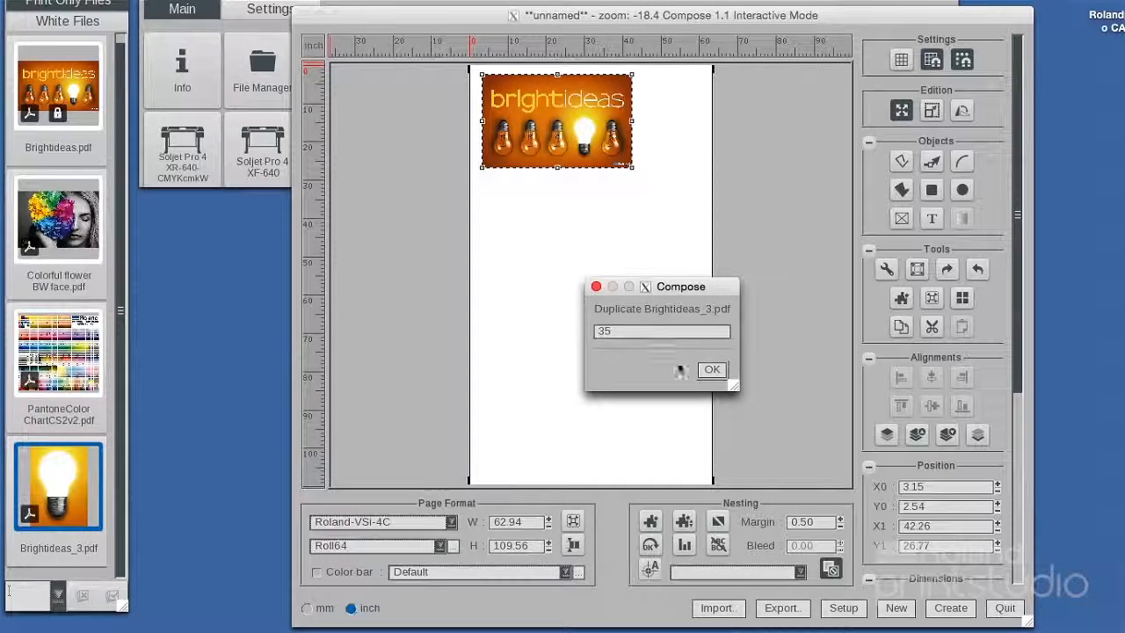
click(712, 372)
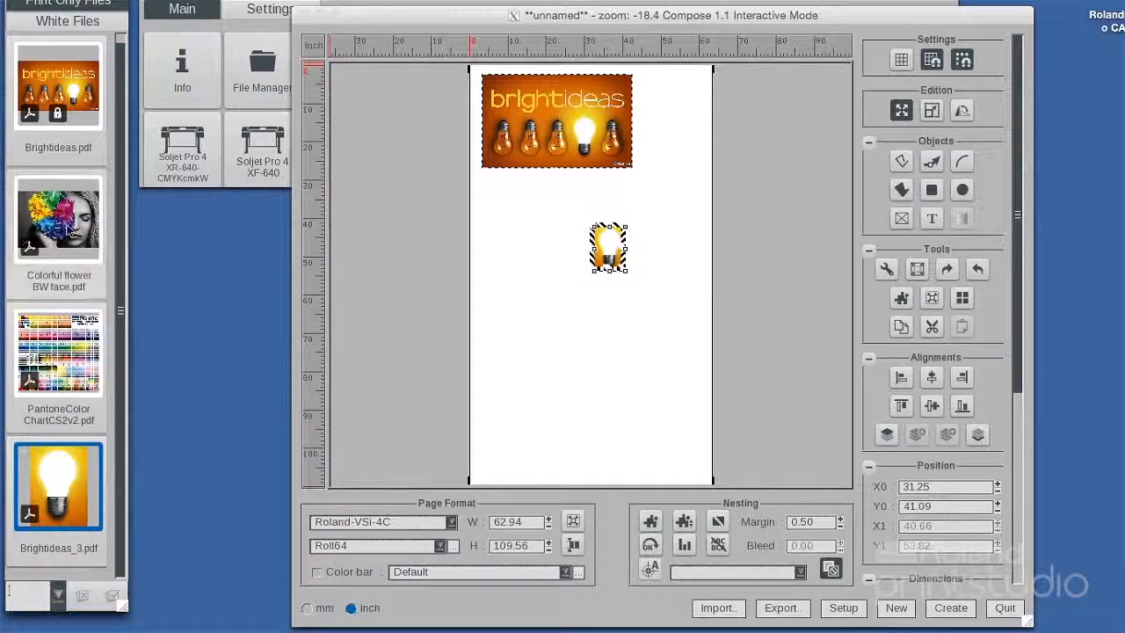
Step: Place Colorful flower BW face.pdf in the lower left part of the page and rotate it 90 degrees counterclockwise
drag(58, 220, 497, 321)
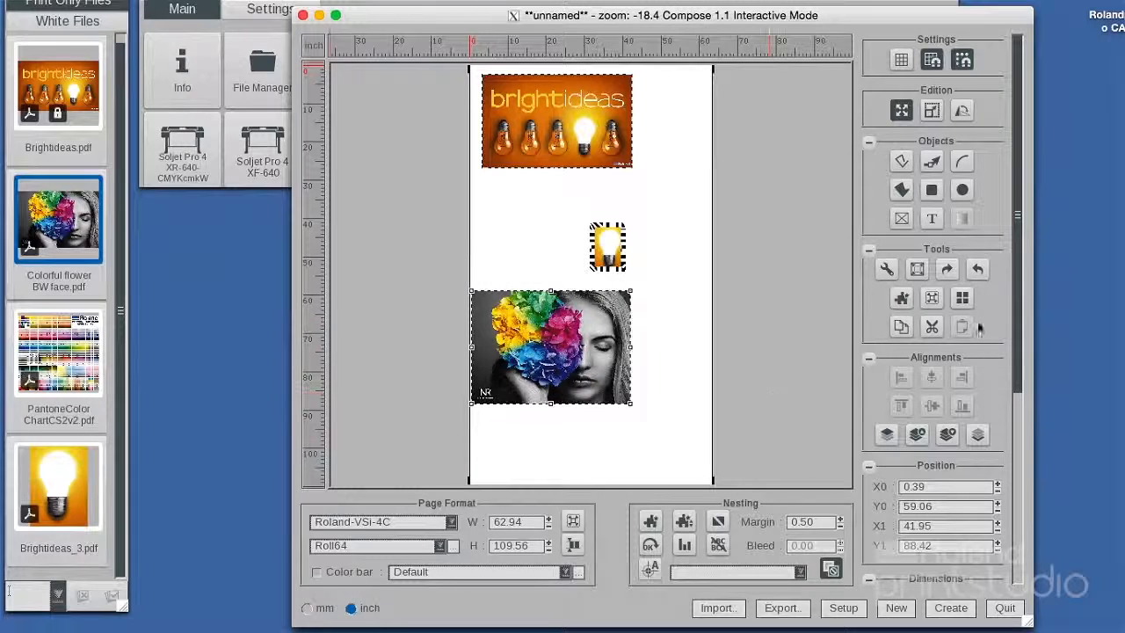
click(977, 270)
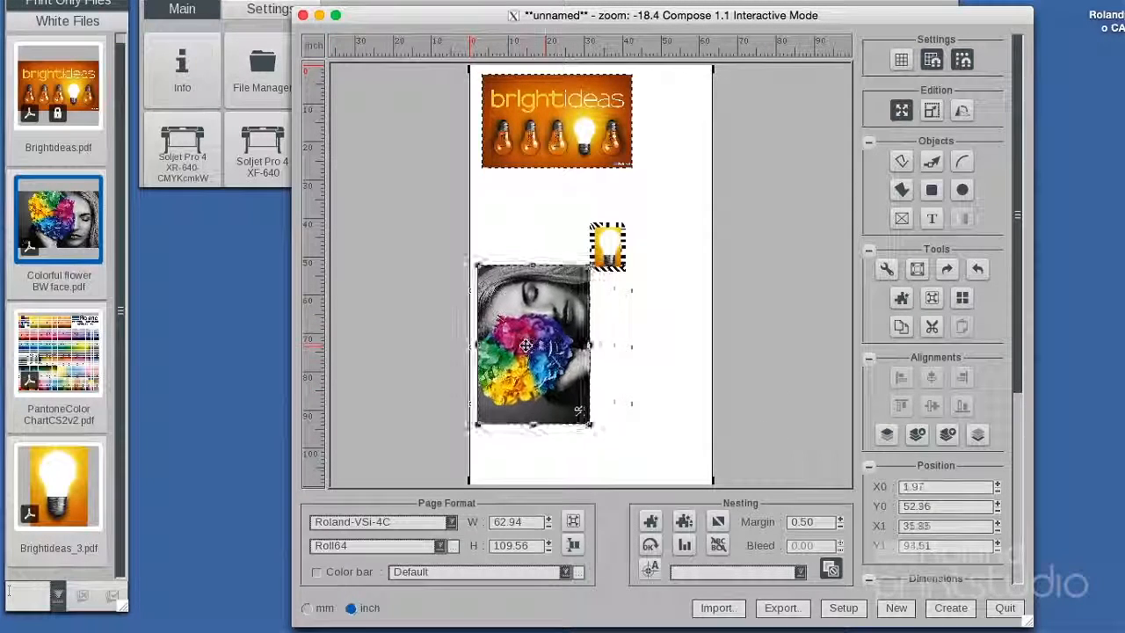
Step: Move three light bulb copies out of the duplicate stack, and nest all the images of the document
click(608, 243)
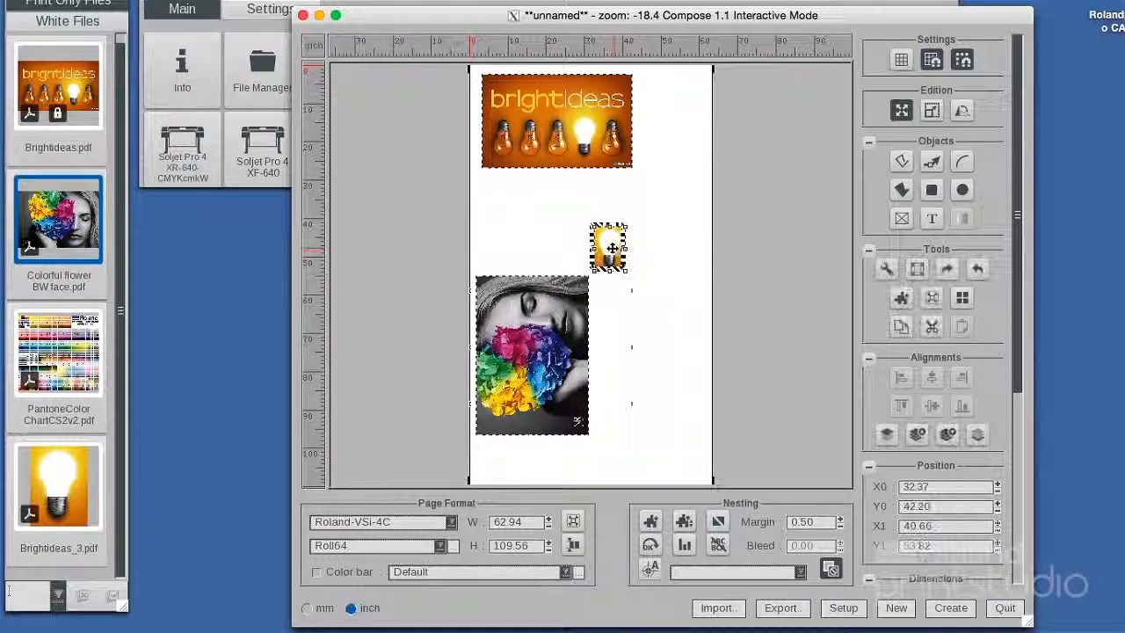
drag(609, 244, 493, 229)
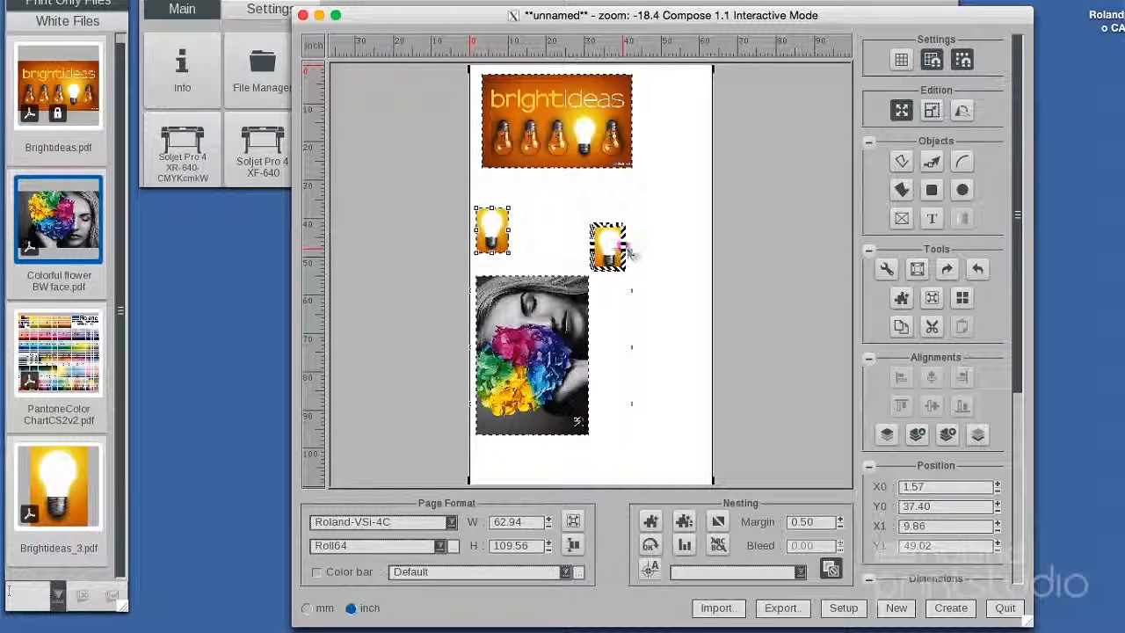
drag(608, 247, 530, 231)
drag(606, 246, 660, 249)
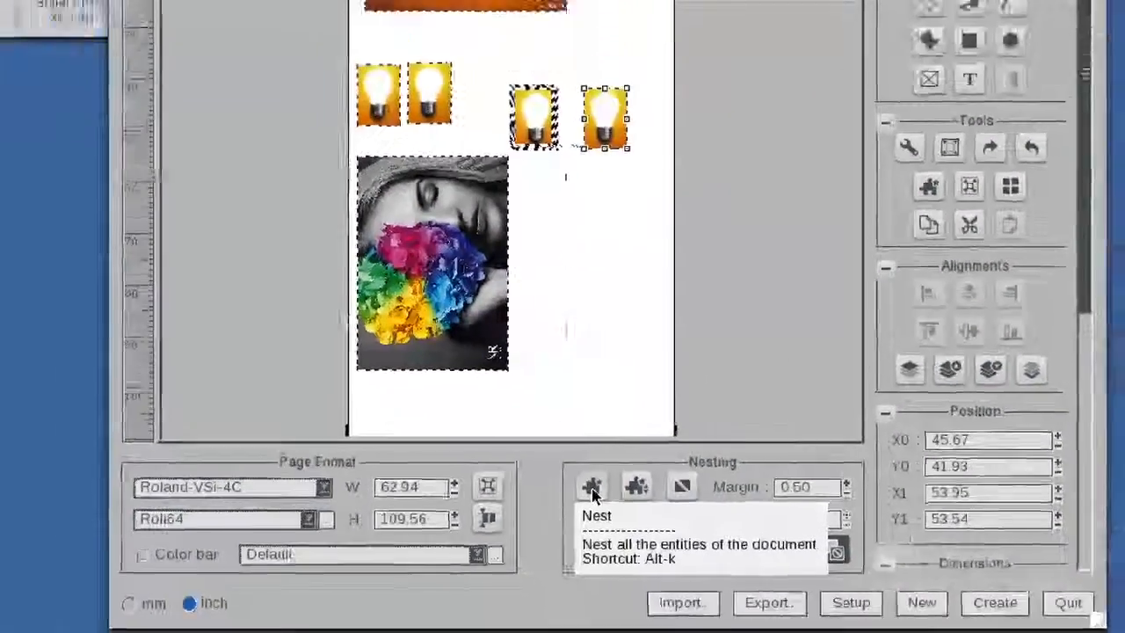
click(546, 459)
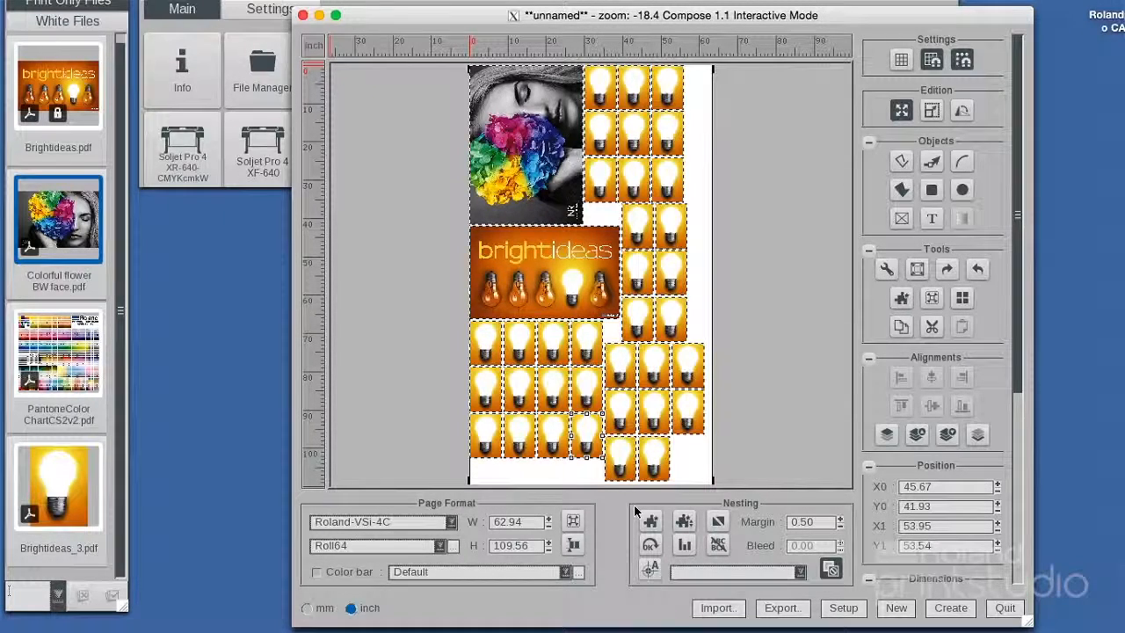
Step: Add a second Brightideas.pdf to the layout and nest all images again, extending the page length to fit them
drag(74, 87, 604, 233)
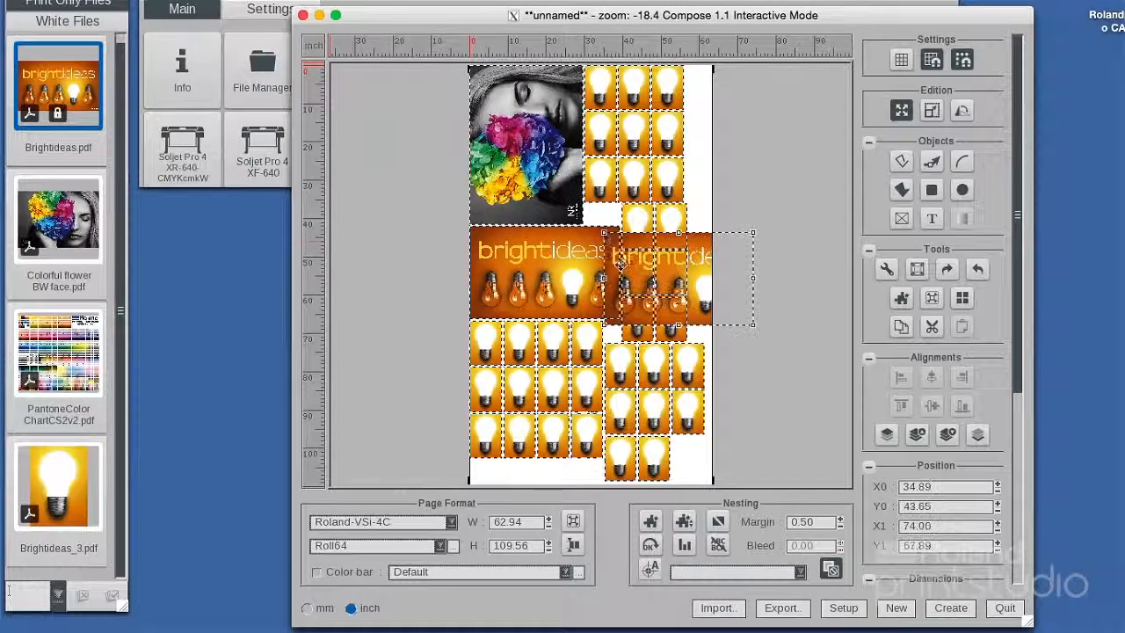
click(650, 521)
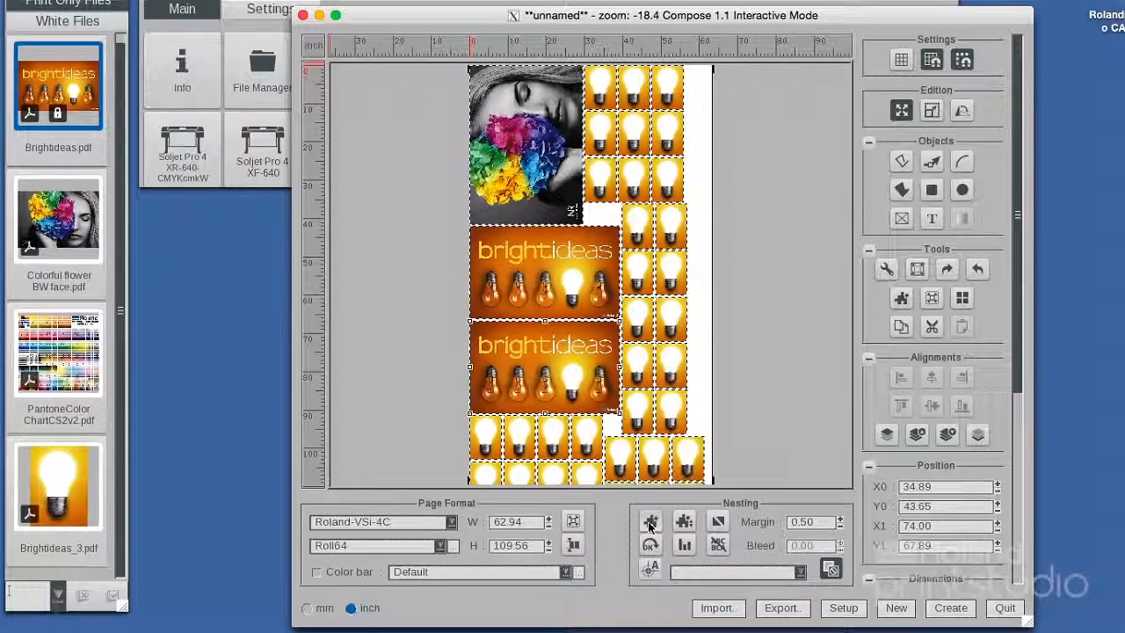
click(685, 523)
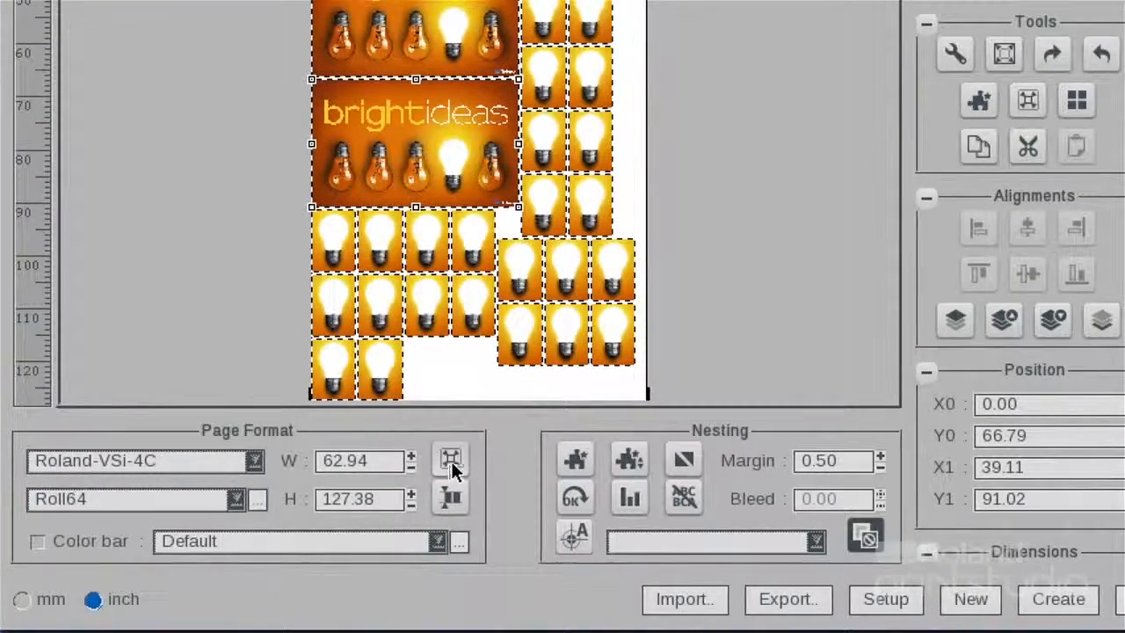
Step: Fit the page size to the nested images and create a new composite document with tab Automatic and no send destination
click(451, 462)
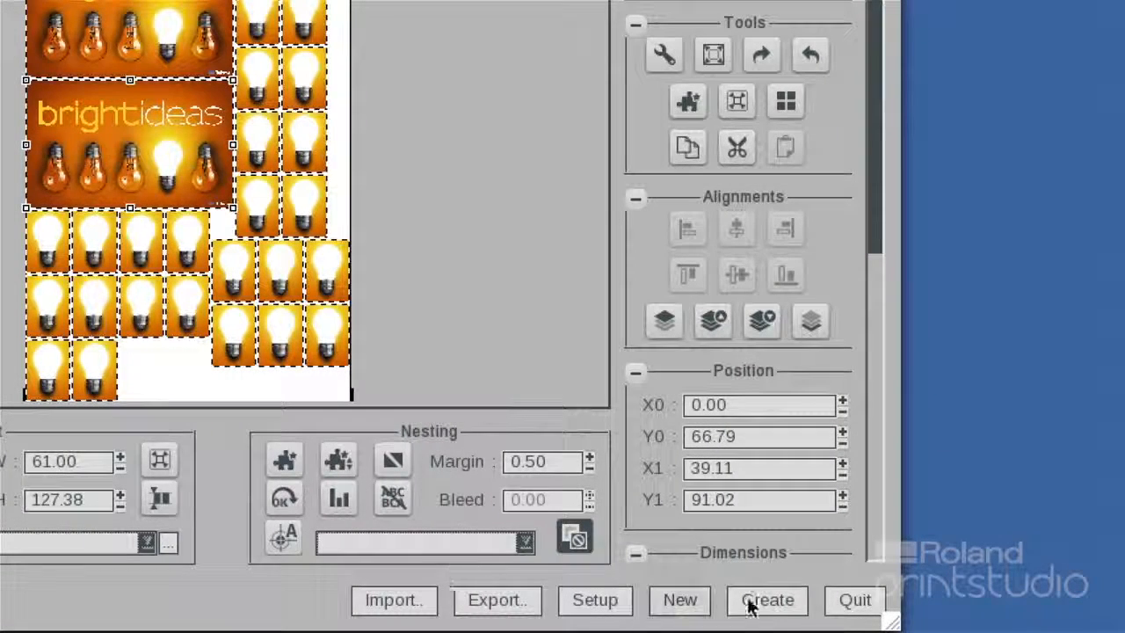
click(756, 603)
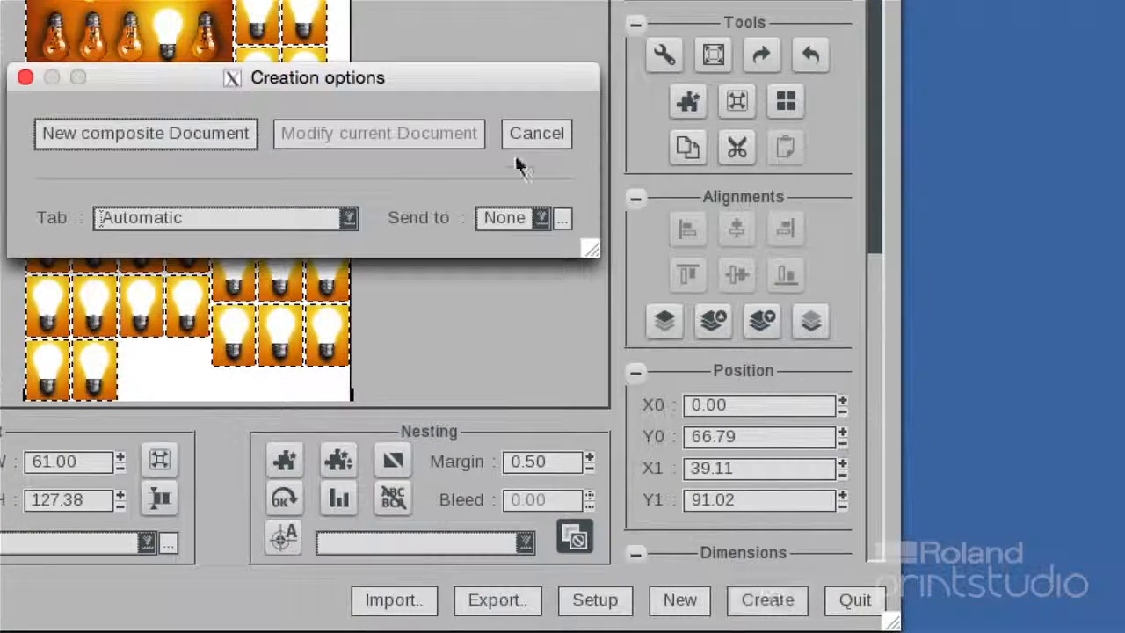
click(156, 134)
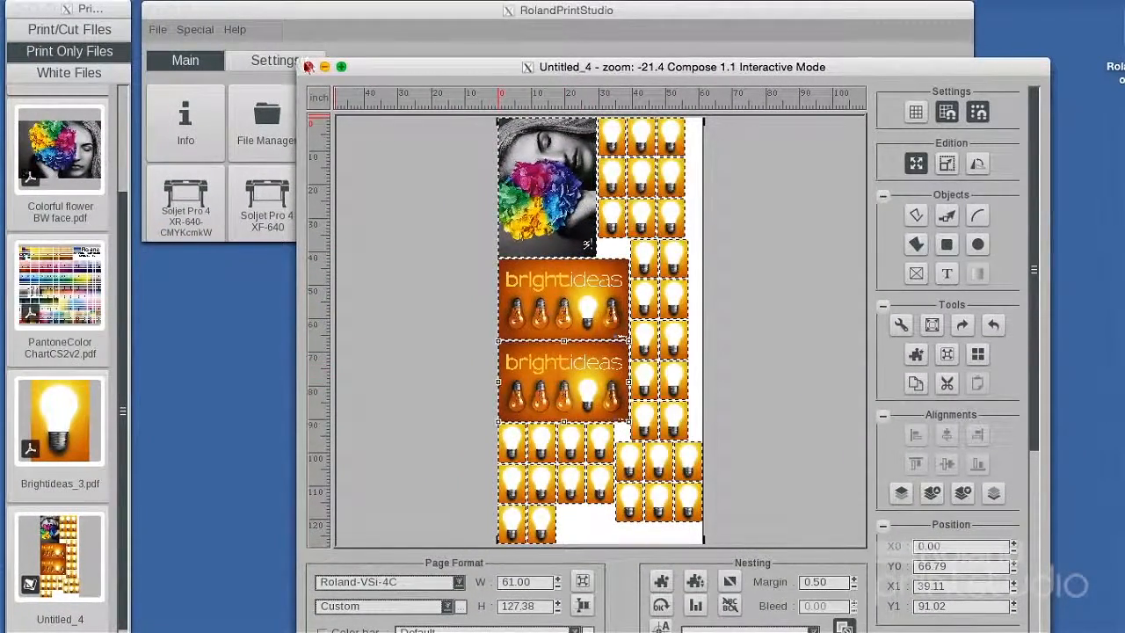
Step: Close the composition editor, load Untitled_4 on the VersaCamm VS-i-4C printer and print it
click(308, 67)
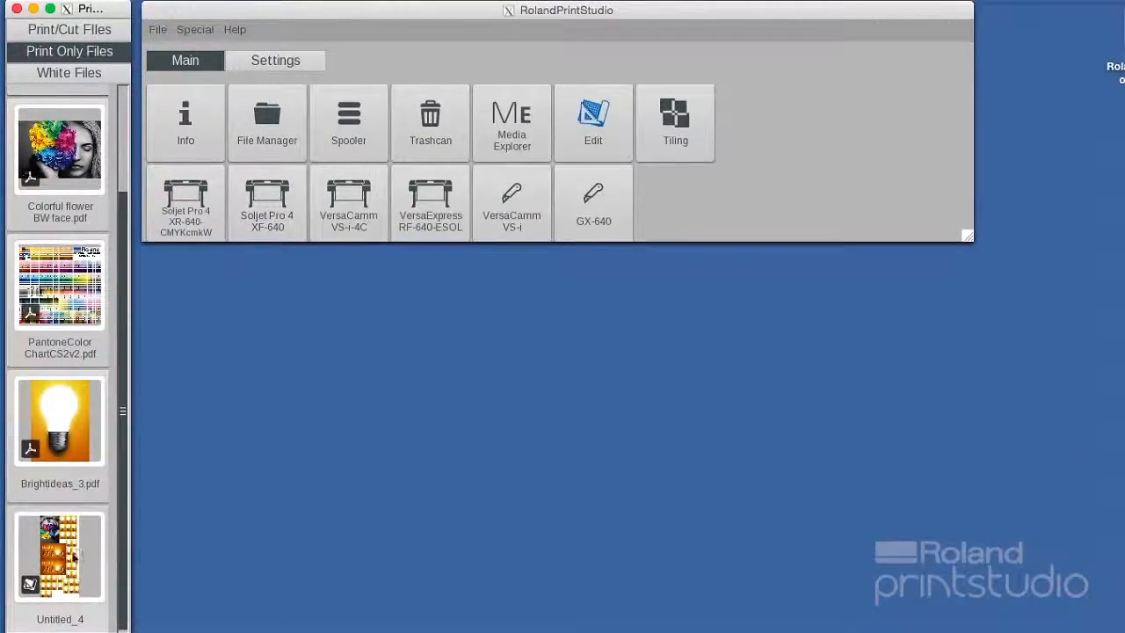
drag(70, 556, 356, 200)
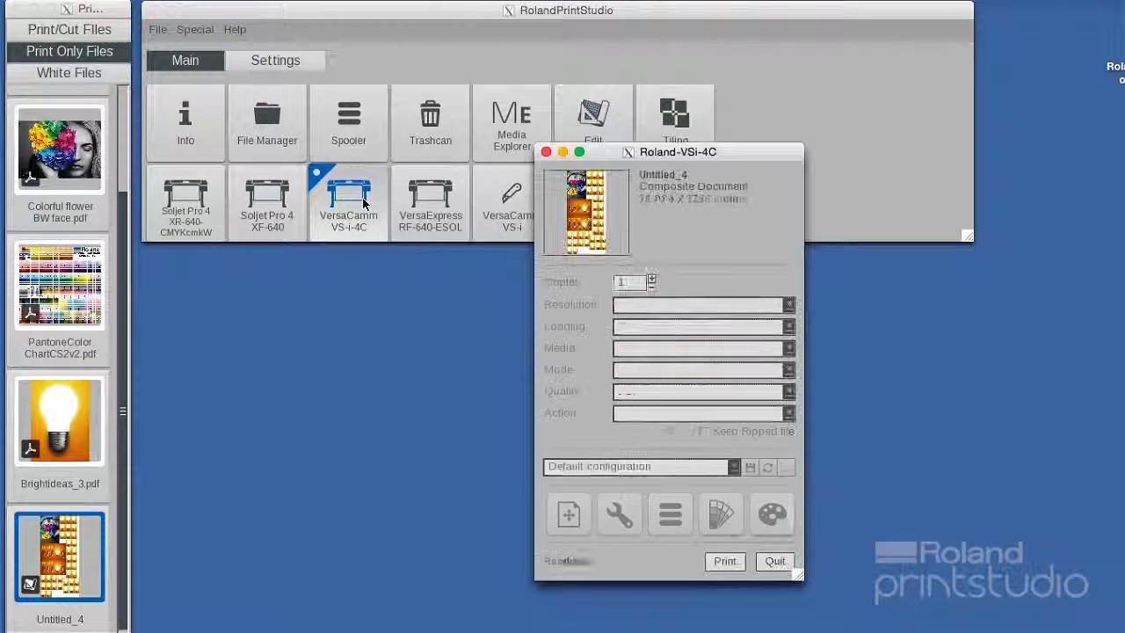
click(722, 562)
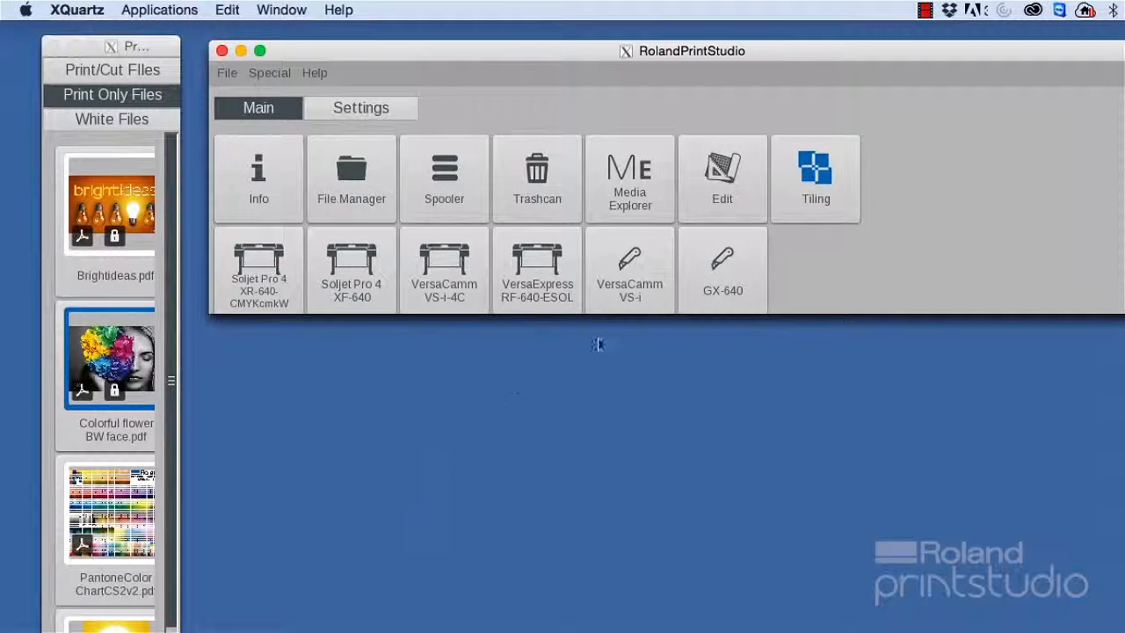
Step: Open the Tiling module and load Colorful flower BW face.pdf as the poster image
click(821, 166)
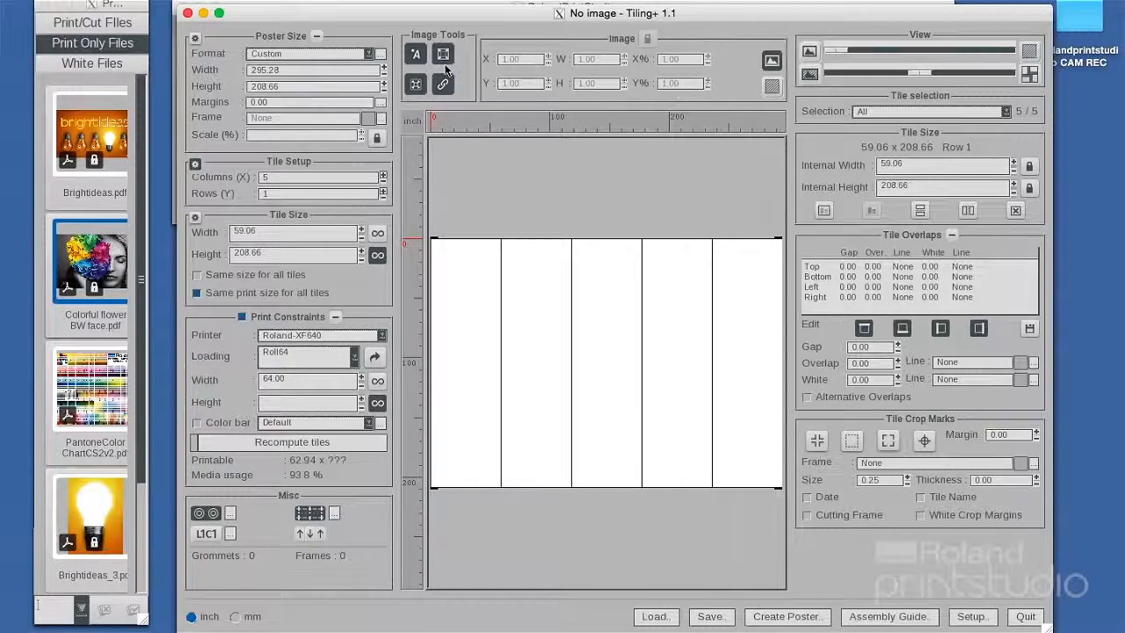
drag(103, 256, 530, 359)
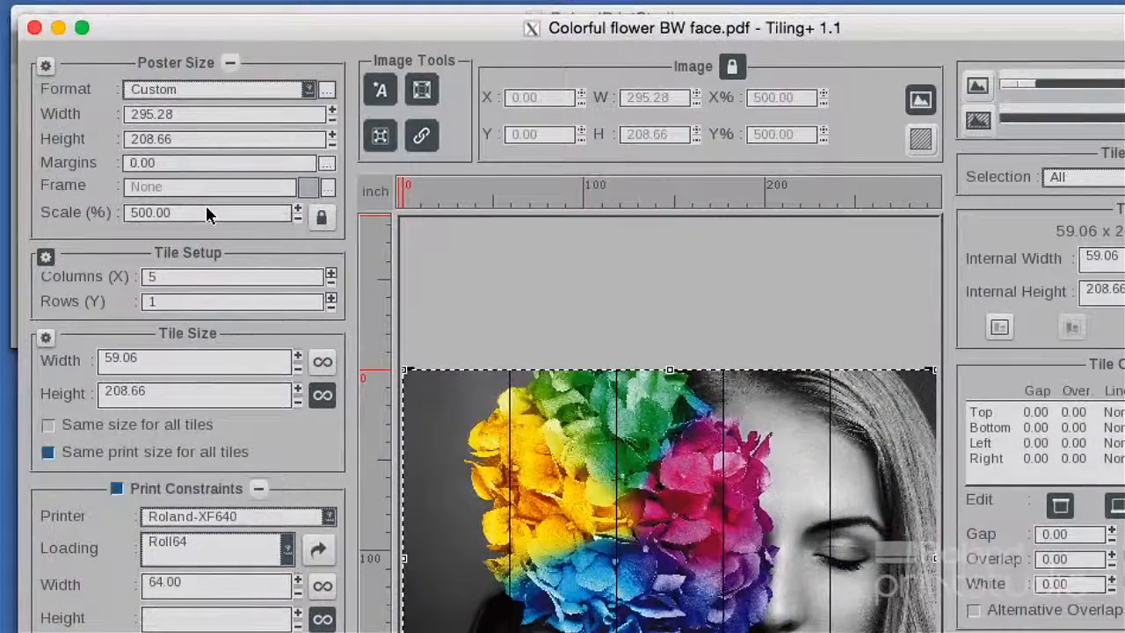
drag(207, 211, 100, 209)
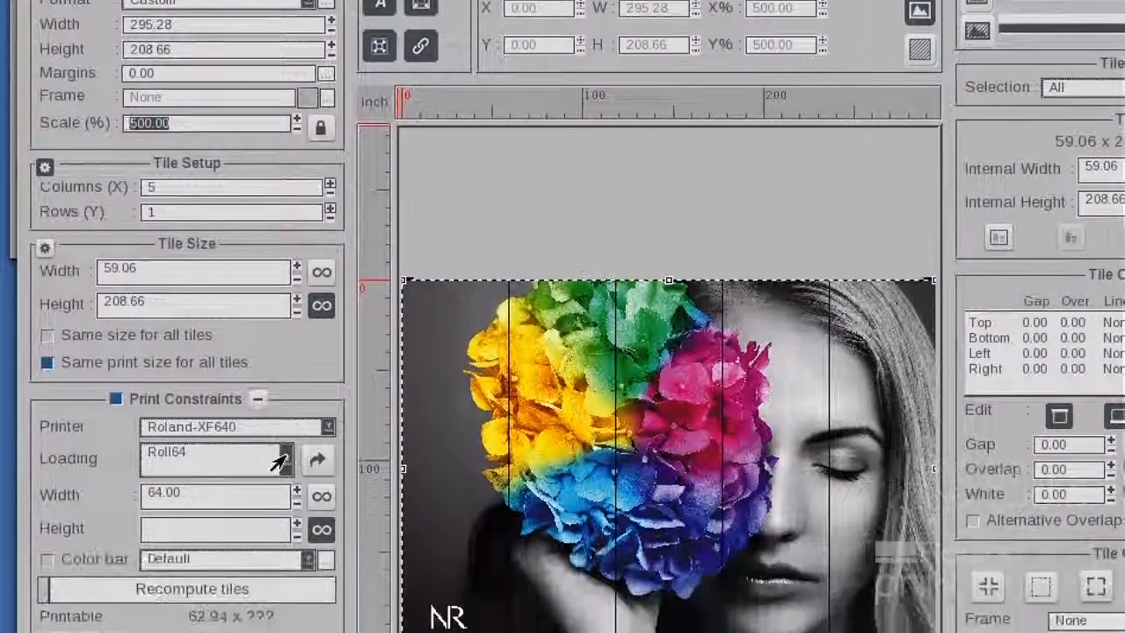
Step: Set the print constraints' media loading to Roll54 and recompute the tiles
click(283, 550)
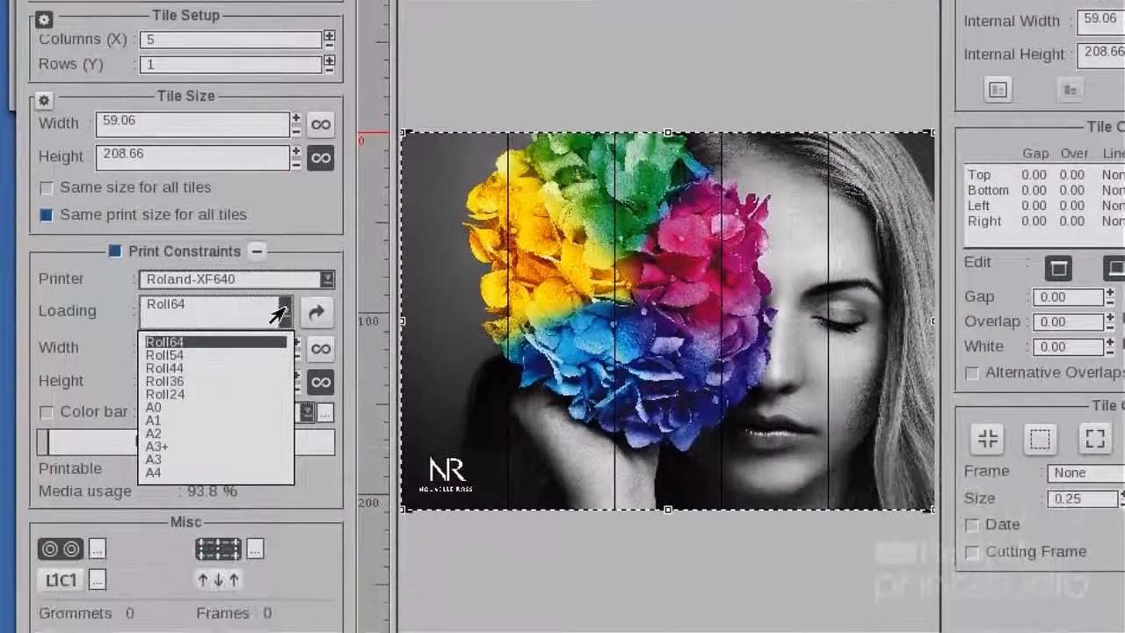
click(180, 355)
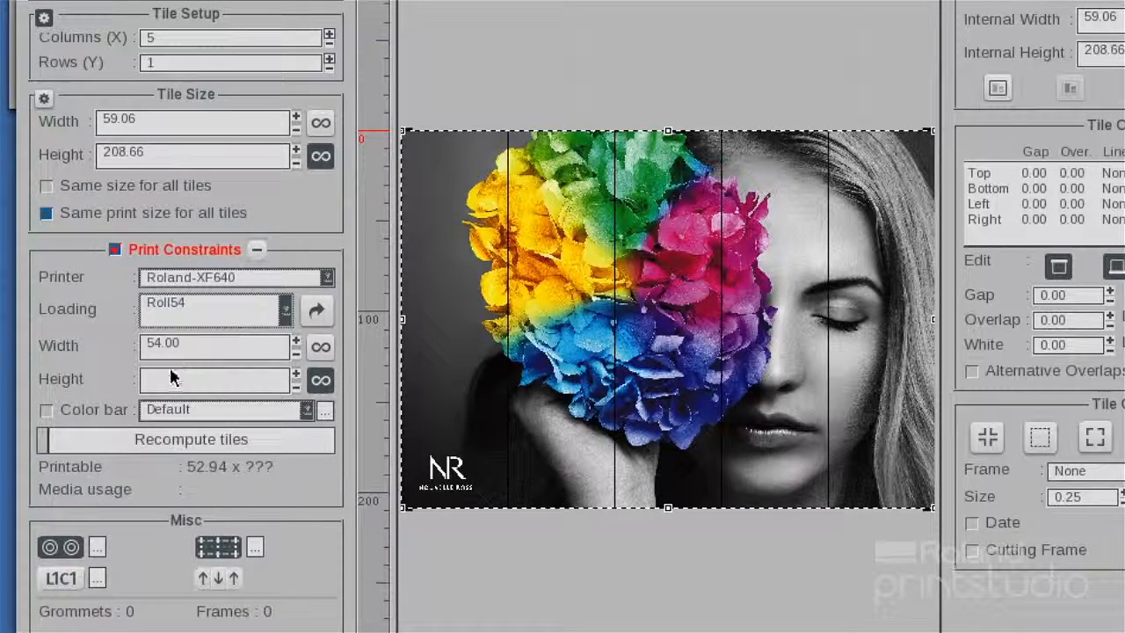
click(138, 444)
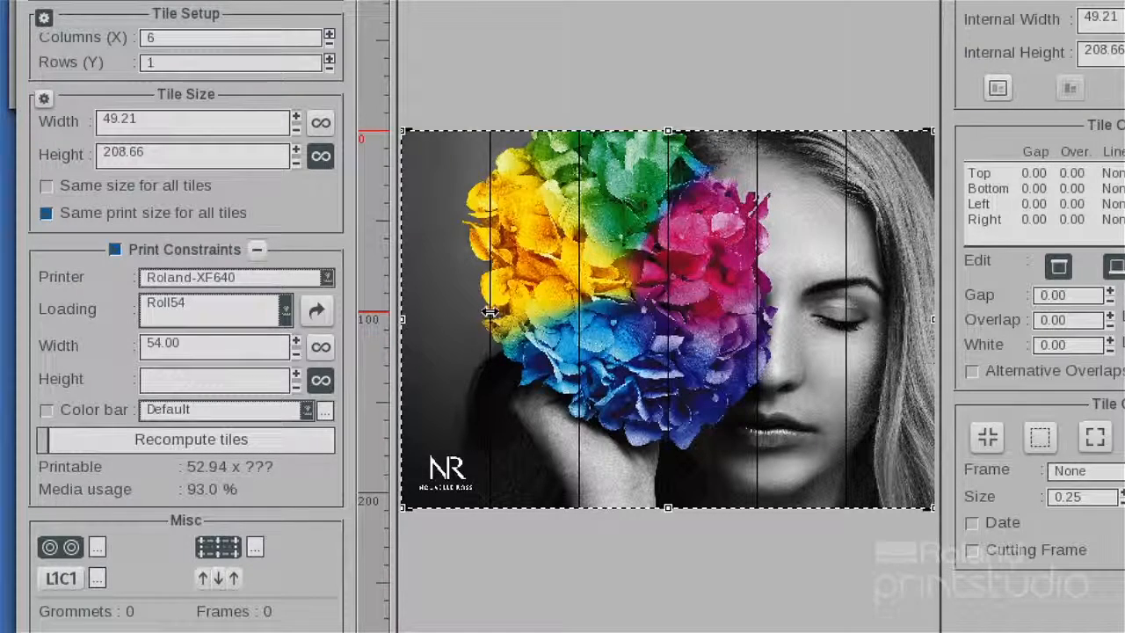
Step: Try a shifted first vertical tile divider and a grid of 7 columns by 2 rows, and recompute the tiles
drag(490, 310, 484, 309)
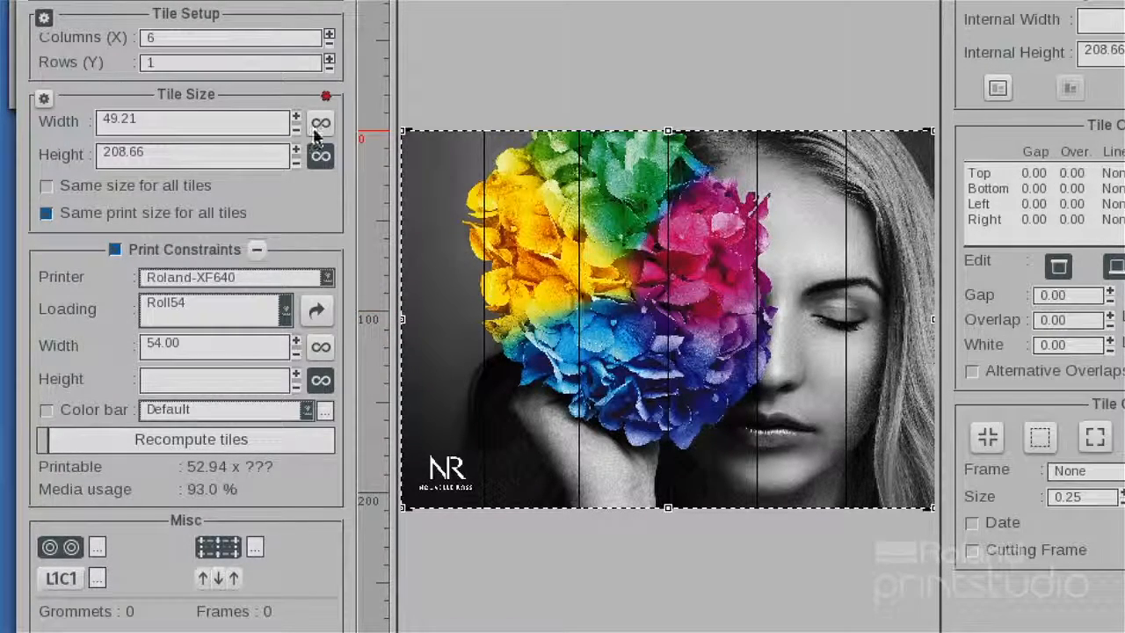
click(330, 58)
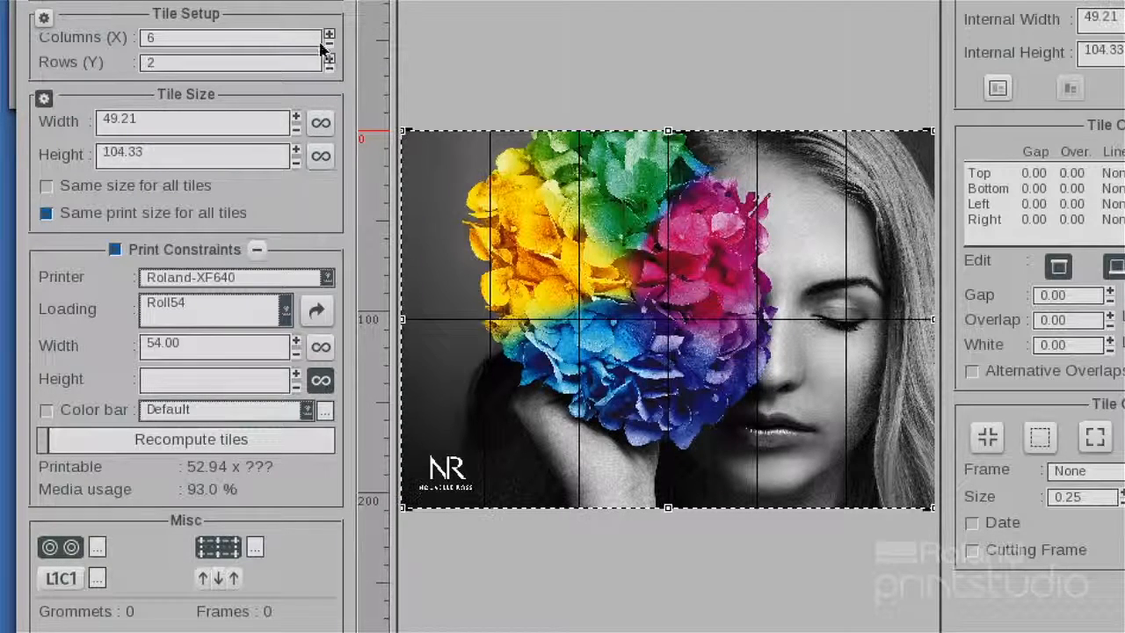
click(330, 34)
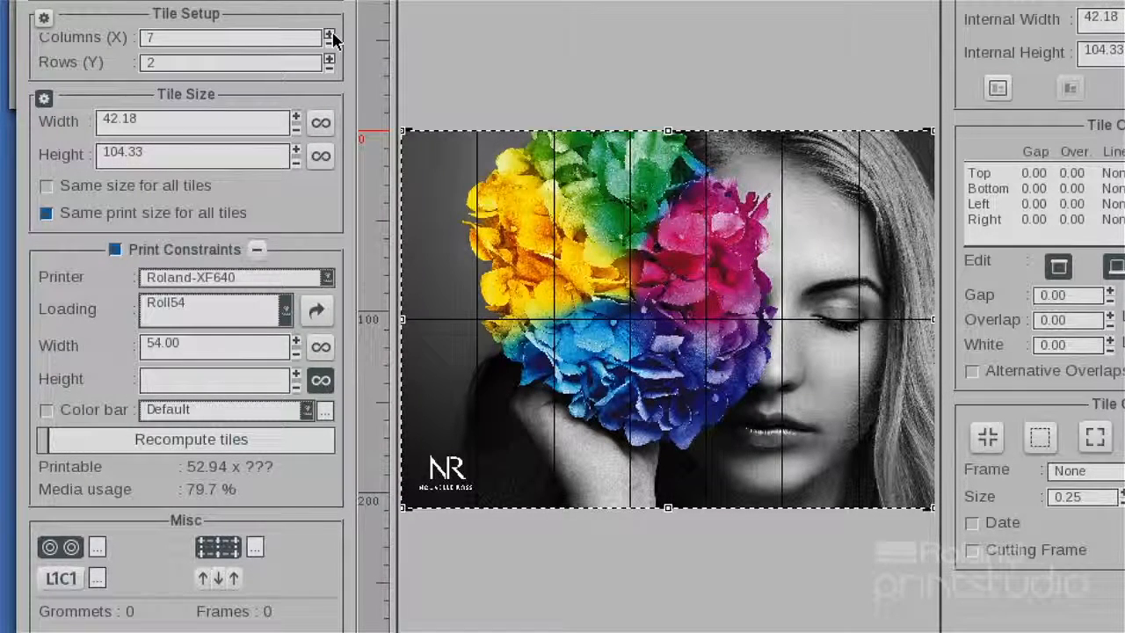
click(330, 34)
click(284, 443)
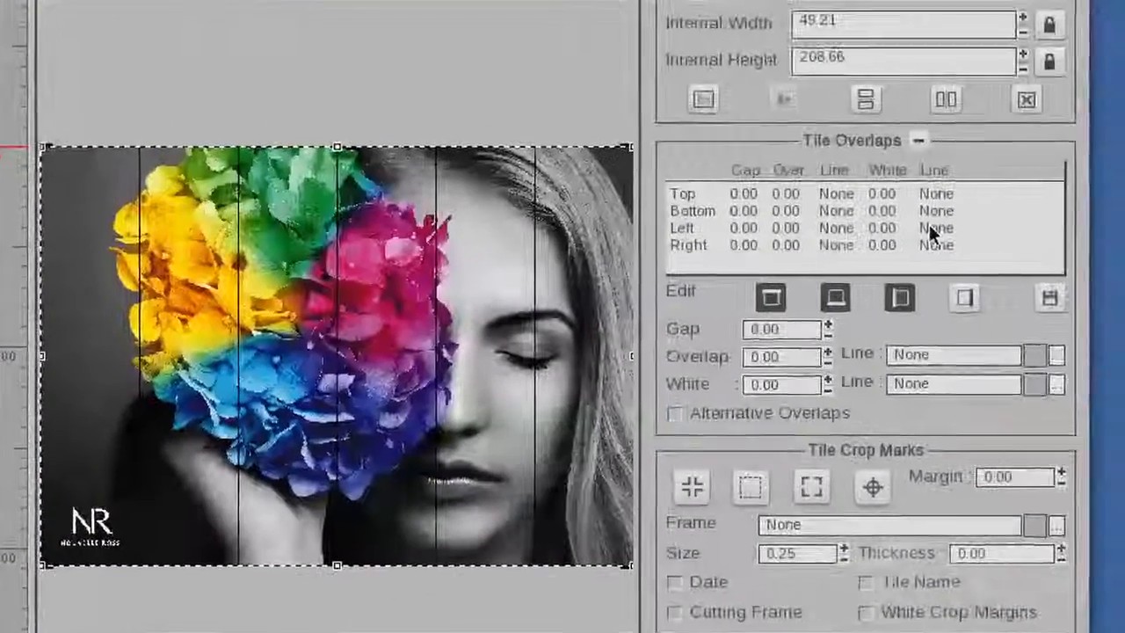
Step: Set a 1.00 inch overlap on all tile sides and create 40 round 1.50 inch grommets, offset 1.50 inch, along the top and bottom edges
click(964, 300)
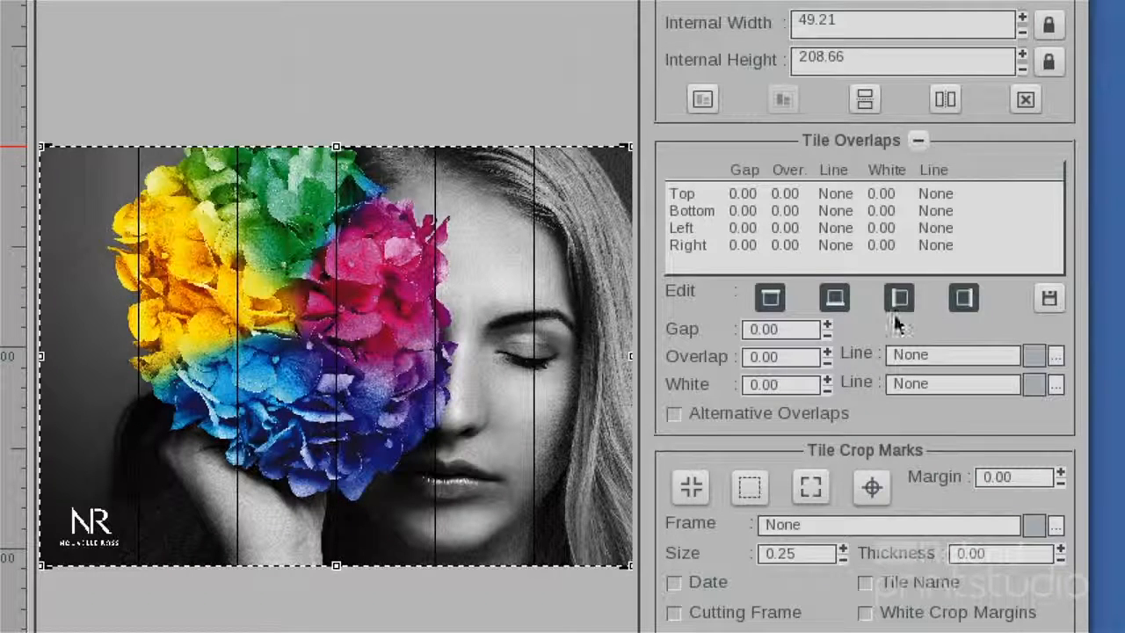
click(826, 350)
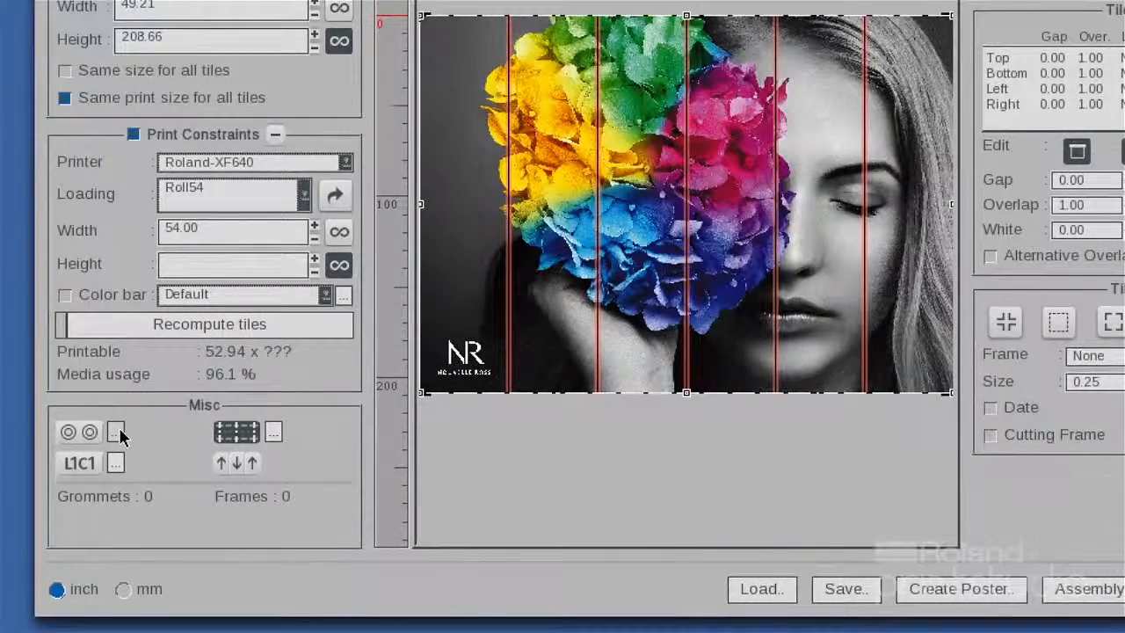
click(116, 433)
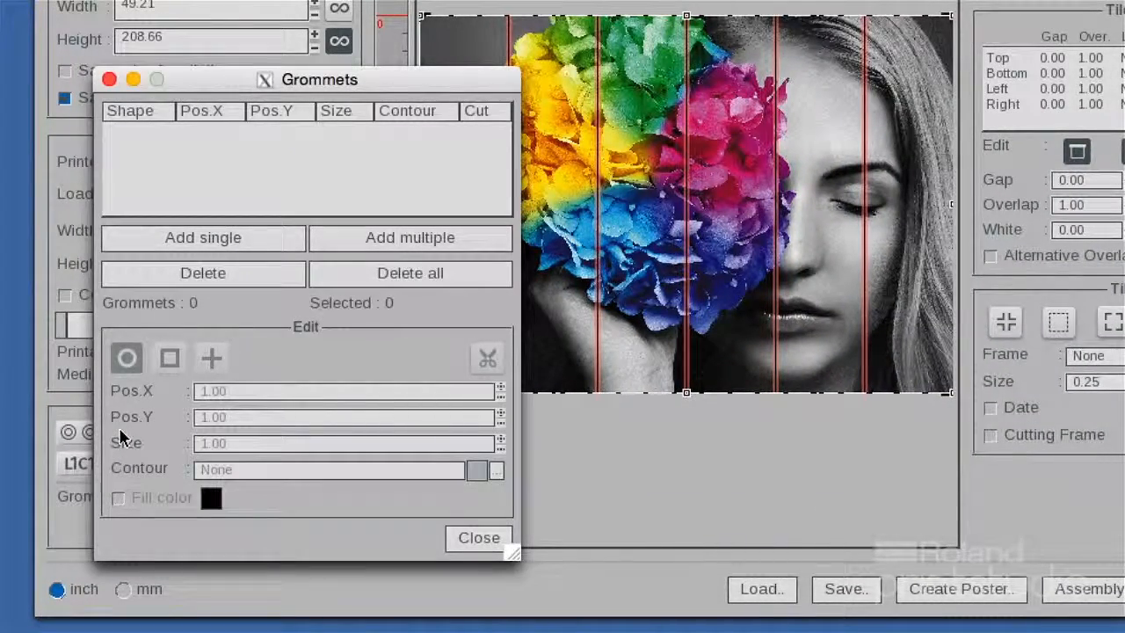
click(394, 244)
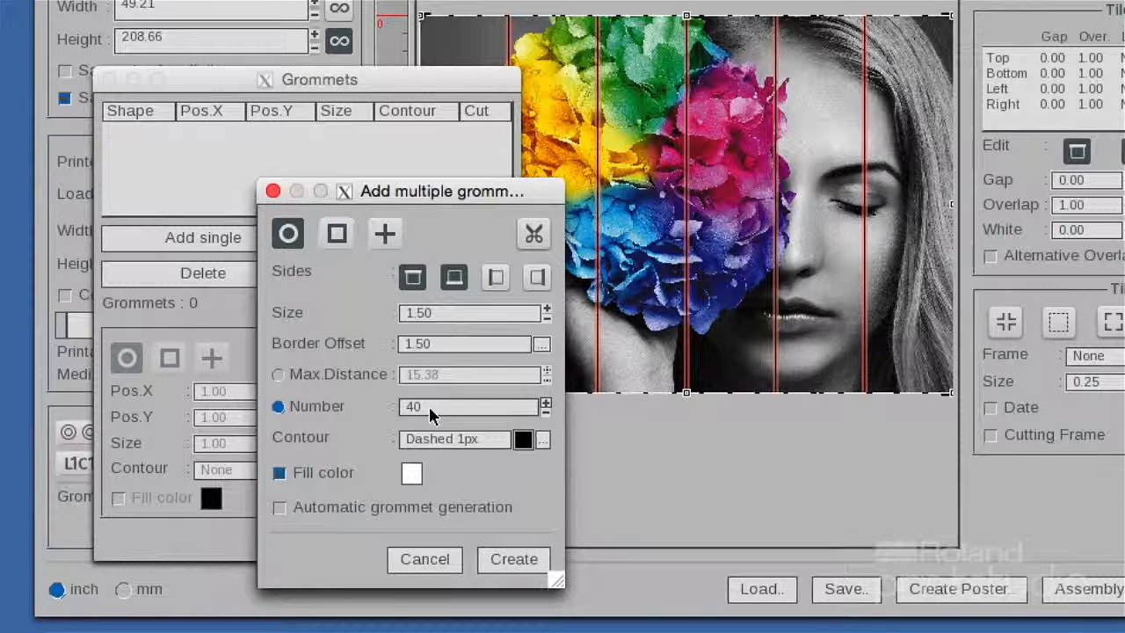
click(506, 561)
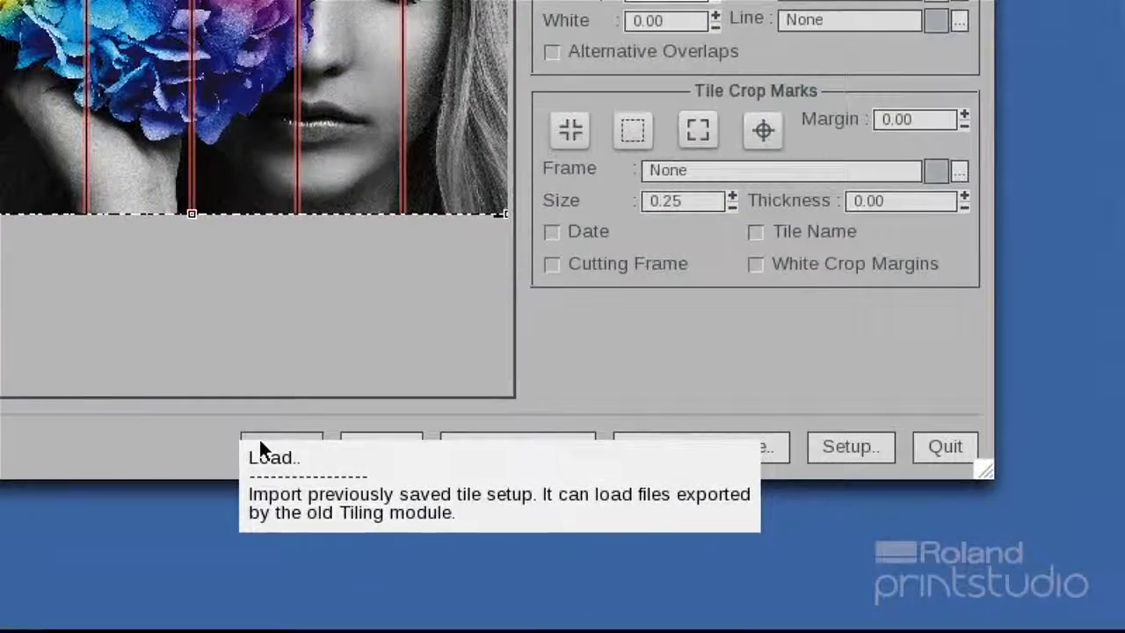
Step: Load the saved tile setup named DEMO Template from the Desktop folder
click(283, 451)
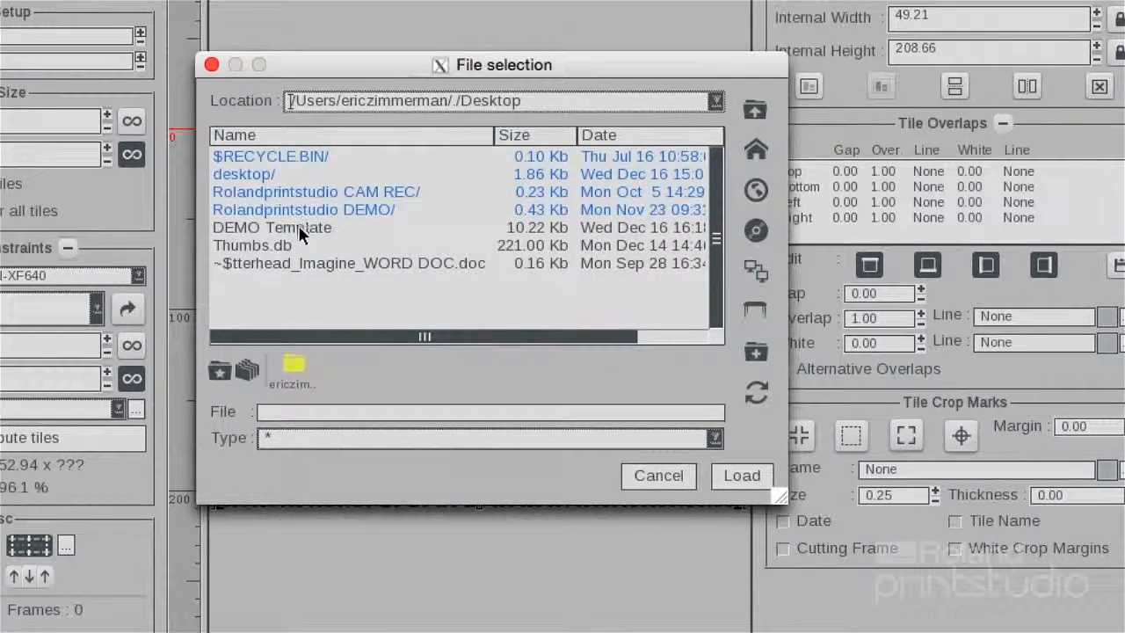
click(303, 230)
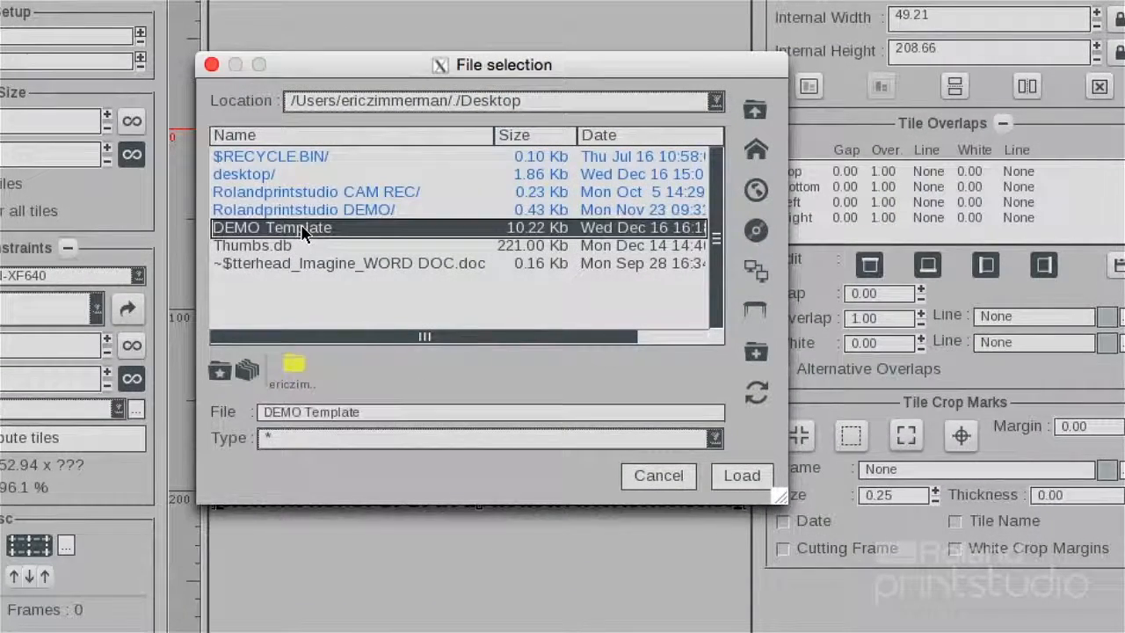
click(746, 471)
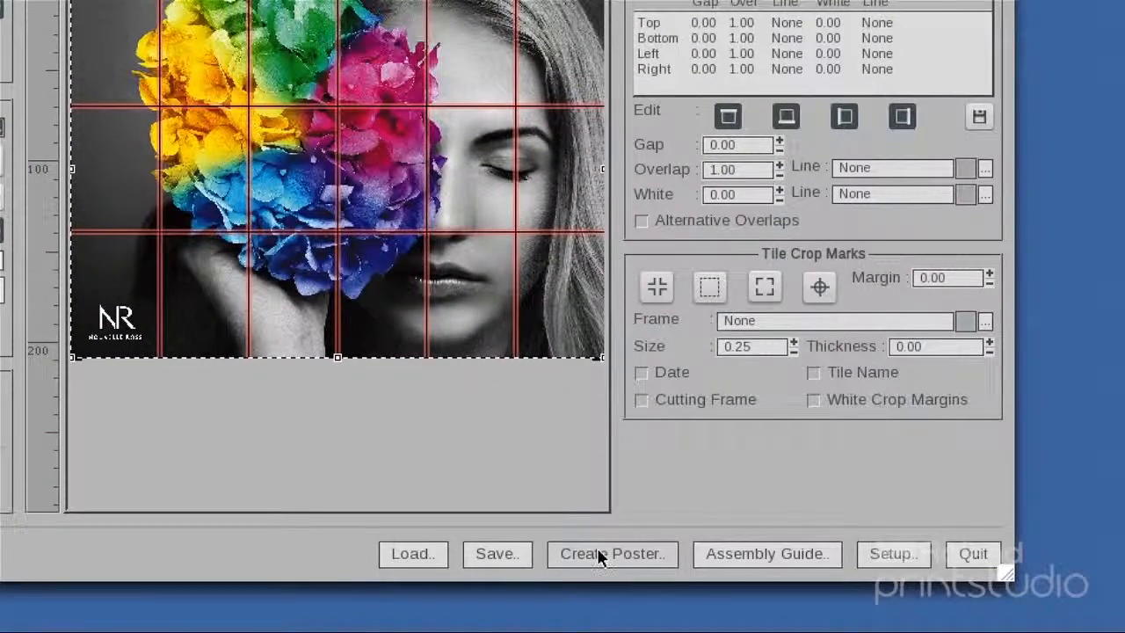
Step: Create the poster with all its tiles and load it on the Soljet Pro 4 XR-640-CMYKcmkW printer
click(600, 556)
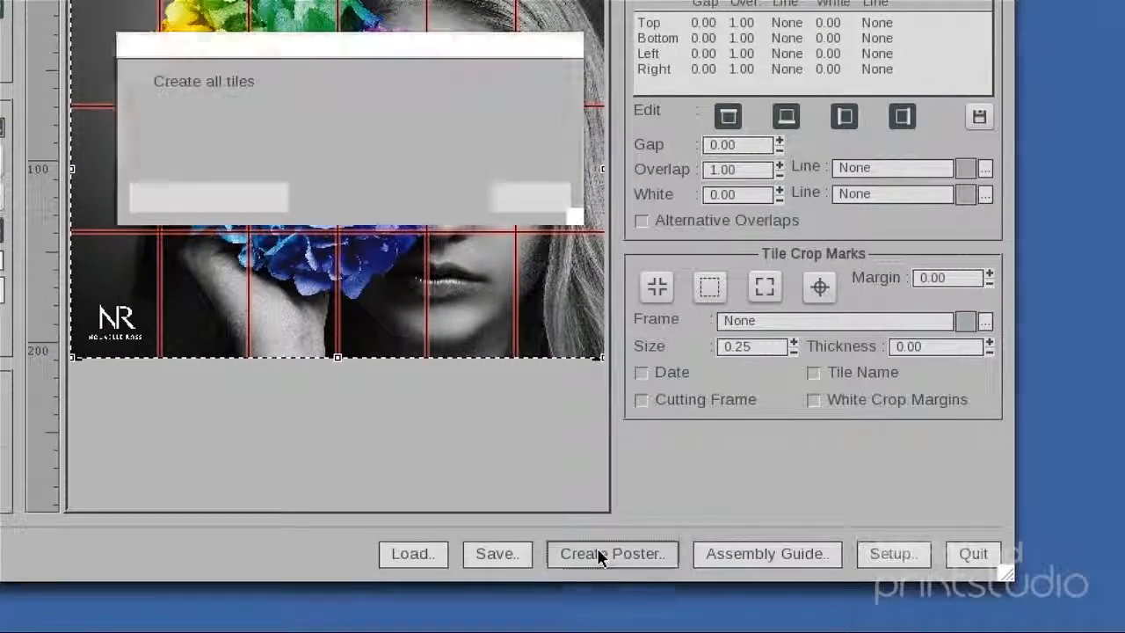
click(177, 197)
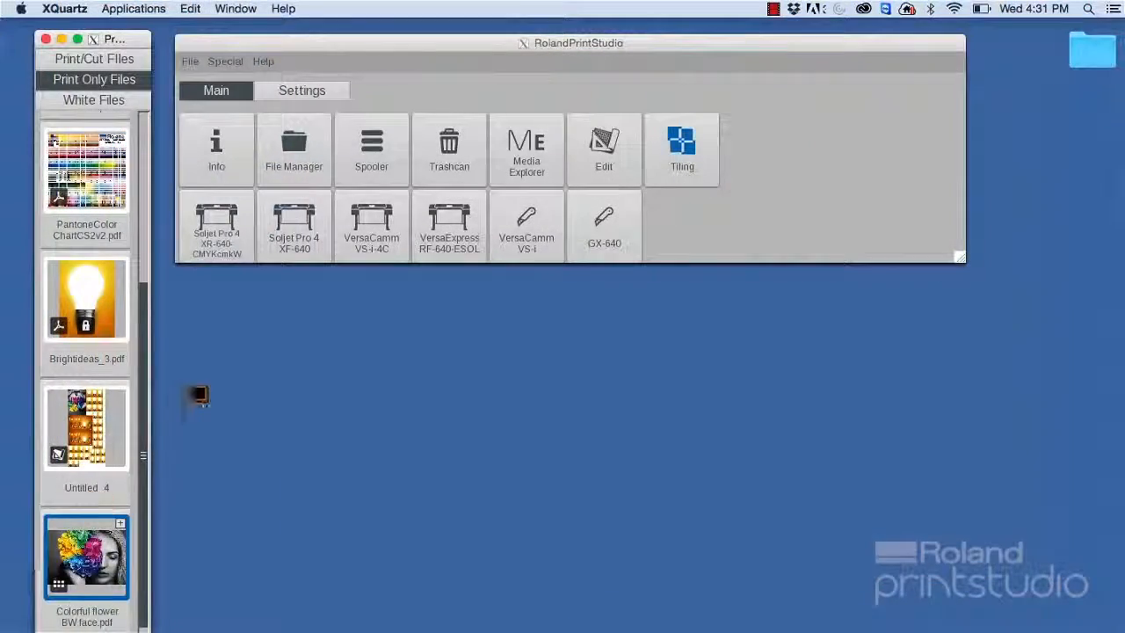
drag(201, 396, 216, 230)
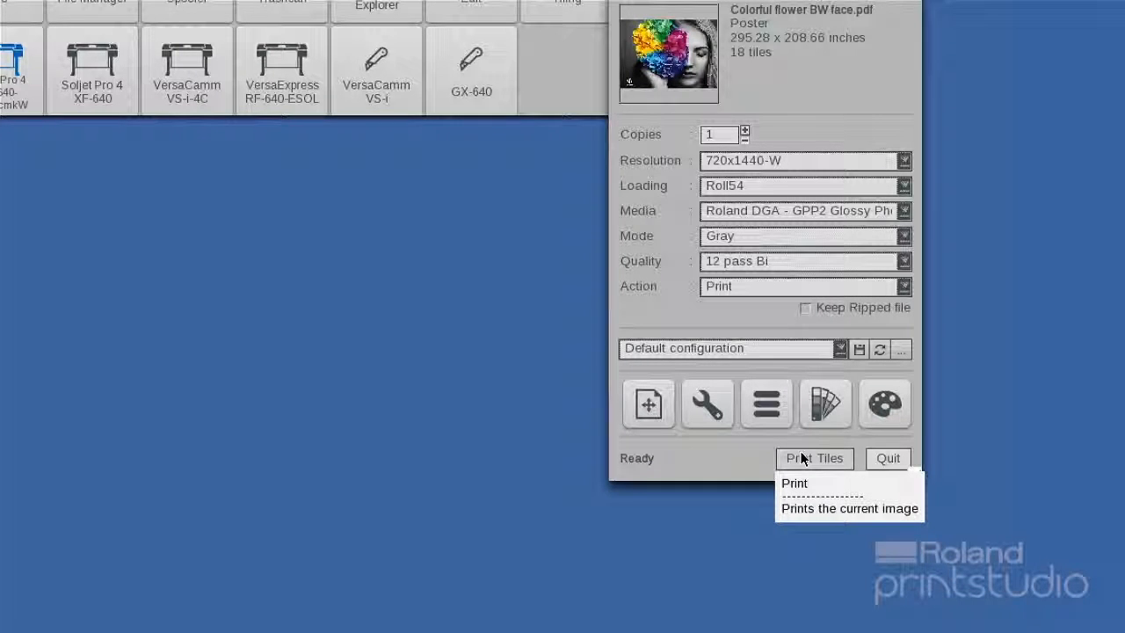
Step: Open the poster's page layout settings and step through the individual tiles from the first one onward
click(650, 405)
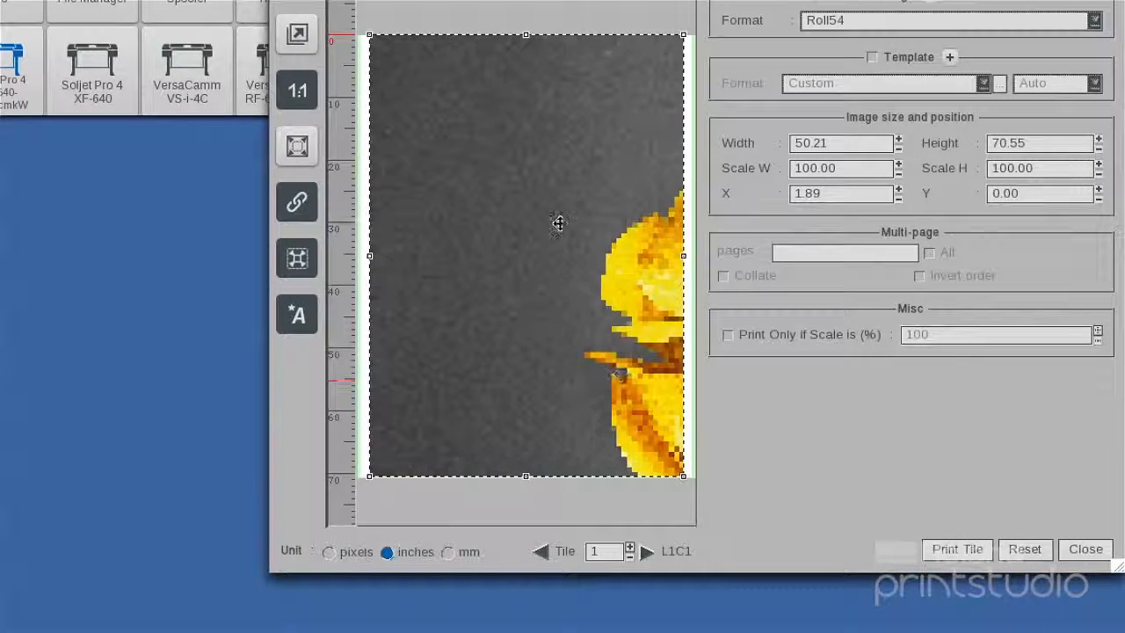
click(648, 550)
click(648, 550)
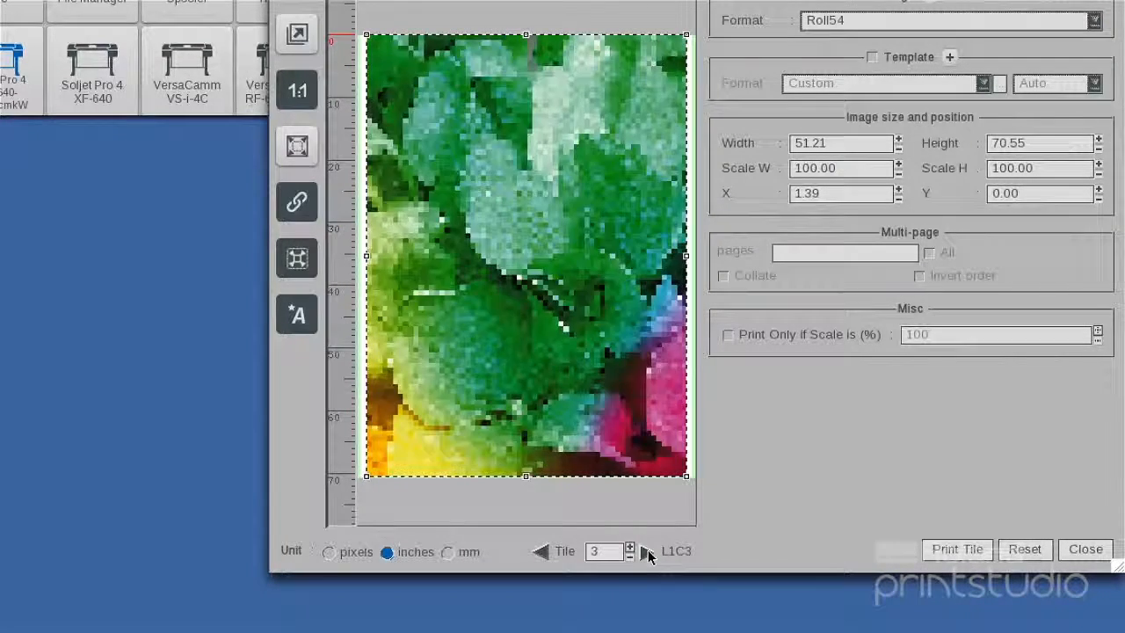
click(648, 551)
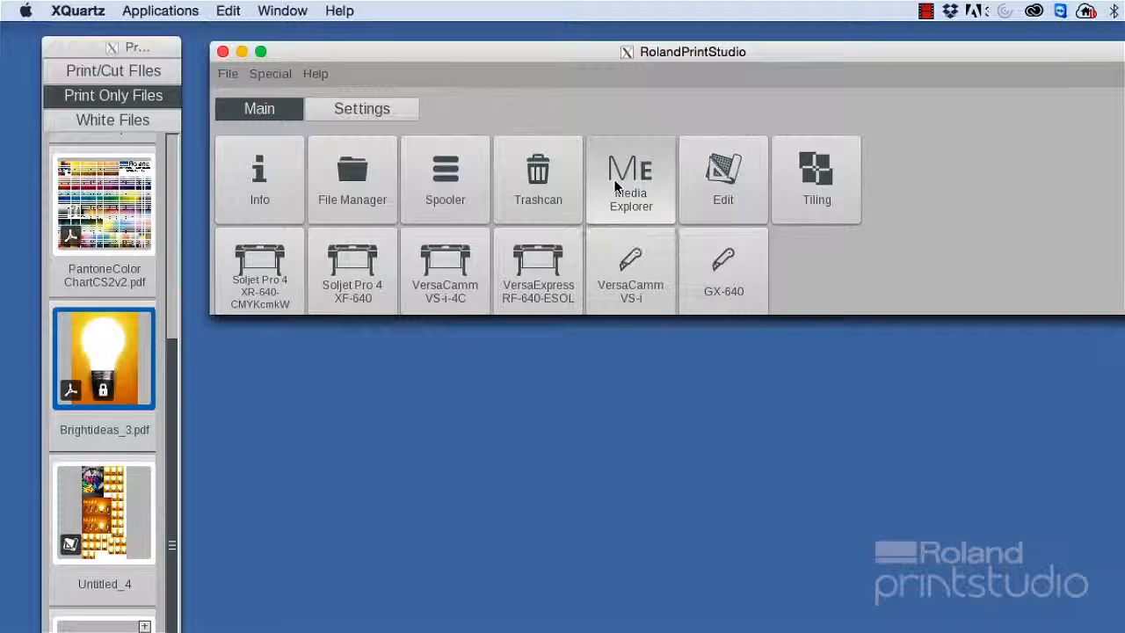
Step: In Media Explorer, open the 720x1440-W, 12 pass Bi project of the GPP2 Glossy Photobase Paper media for the Soljet Pro 4 XR-640-CMYKcmkW
click(617, 187)
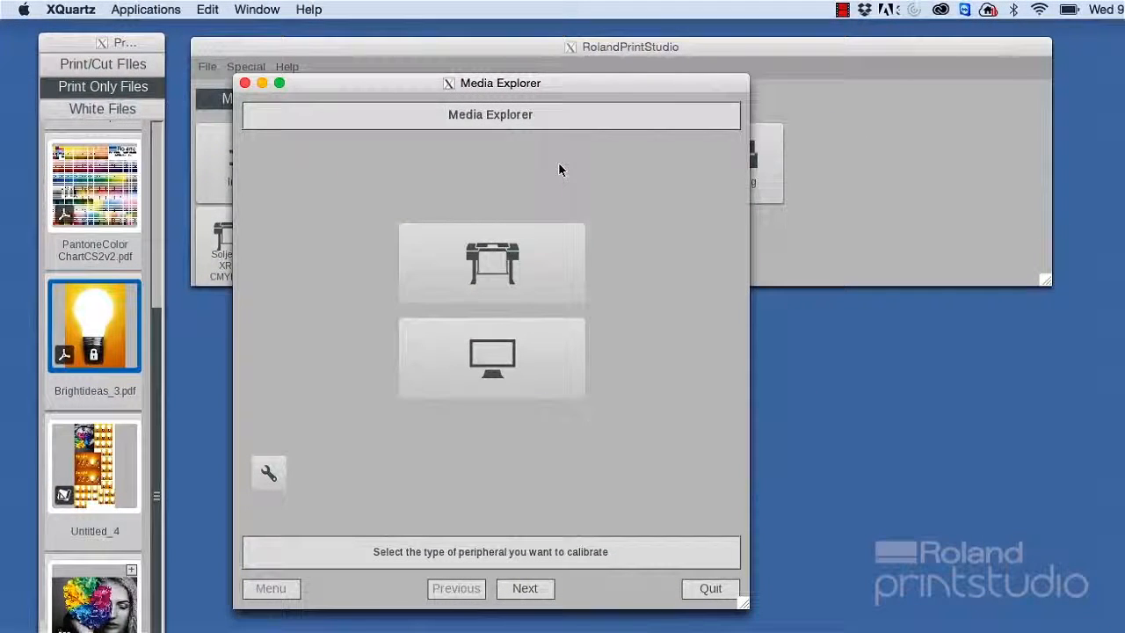
click(511, 262)
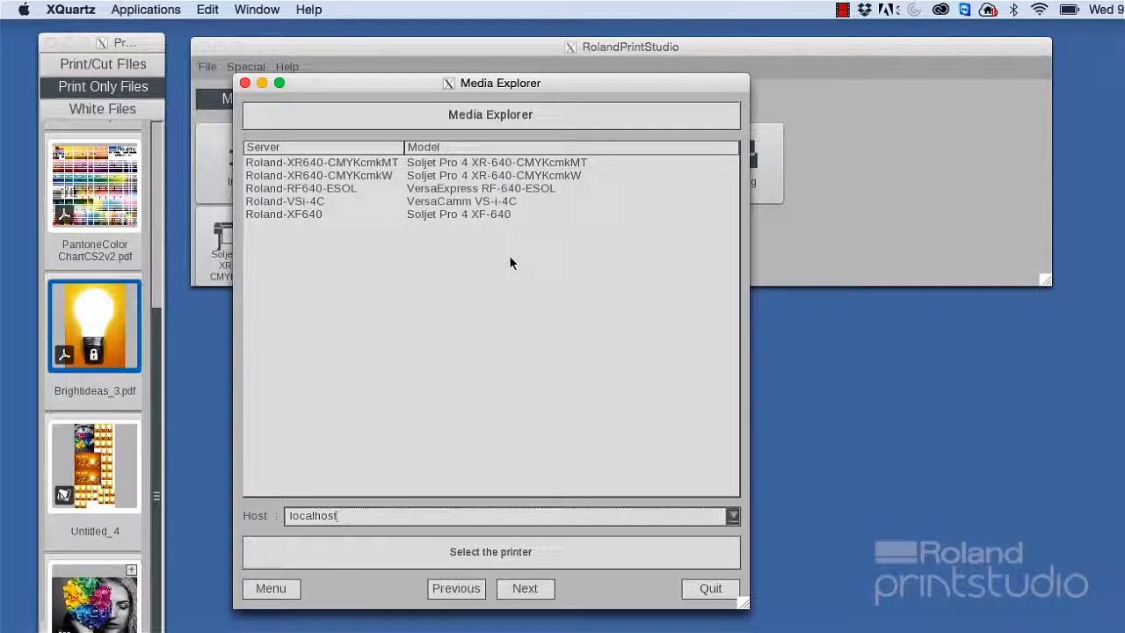
double_click(477, 175)
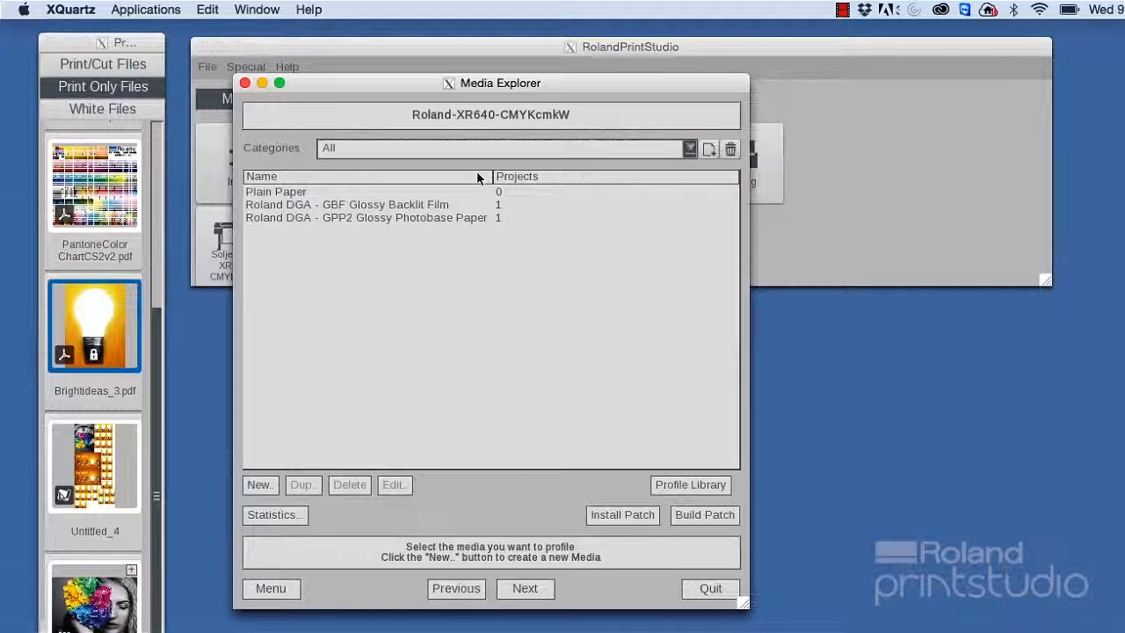
click(352, 218)
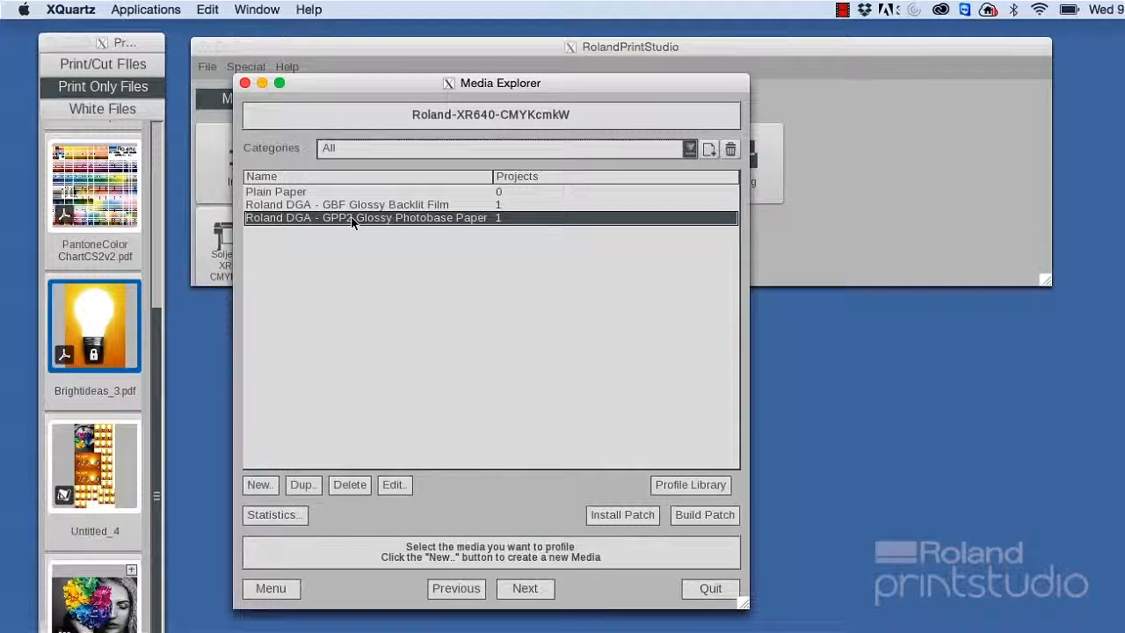
click(549, 593)
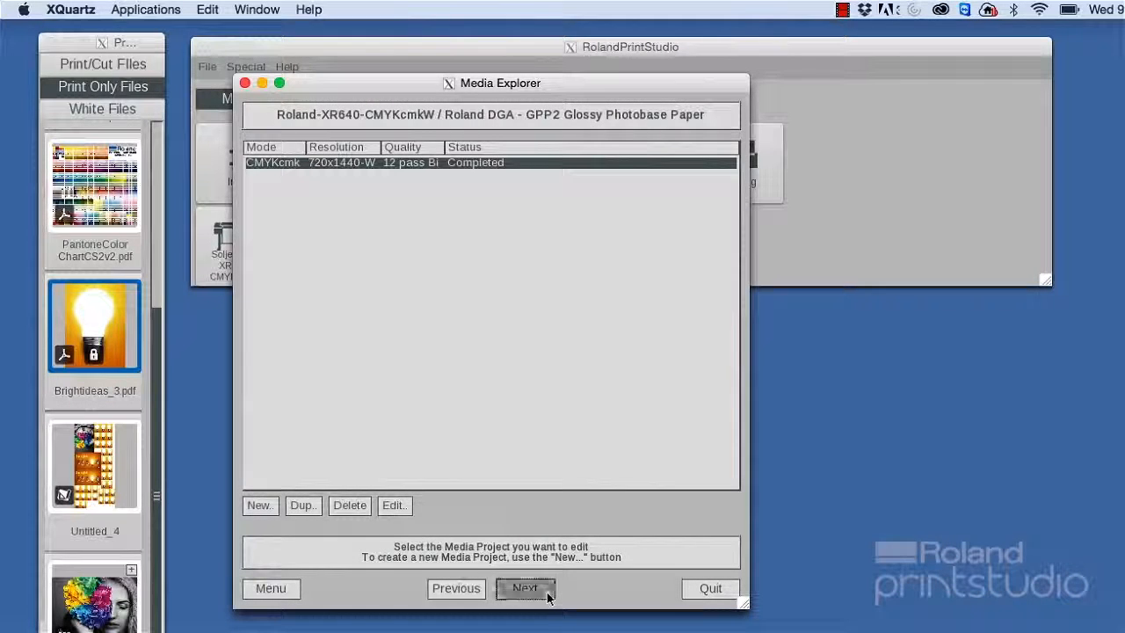
click(549, 594)
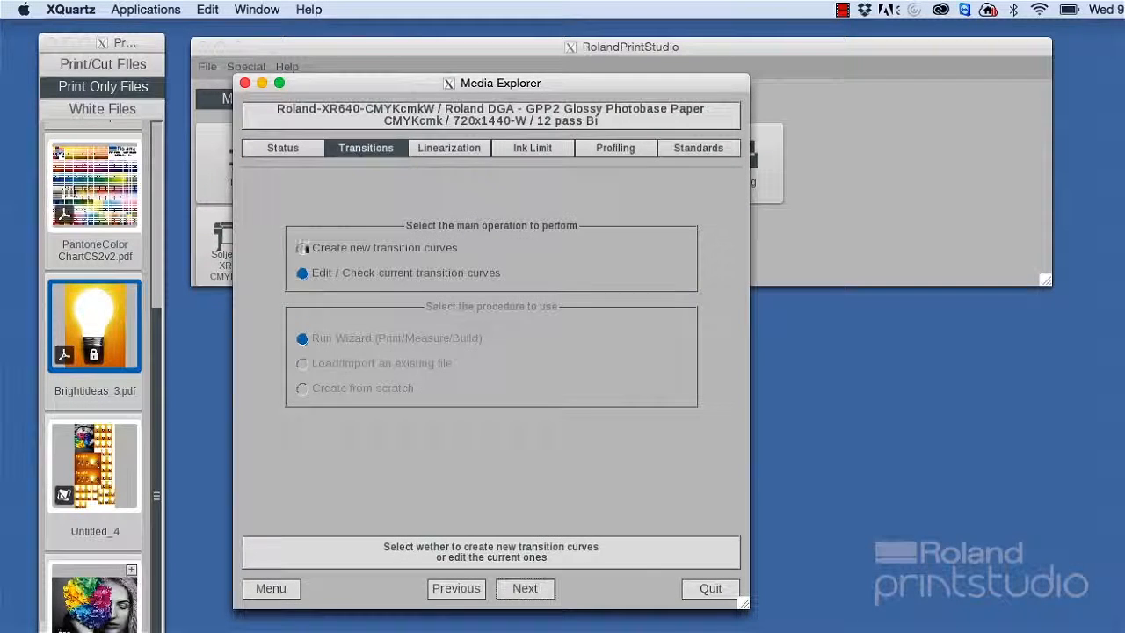
Step: Advance through the media project to its linearization curves and return to the transition curve options
click(513, 591)
click(521, 591)
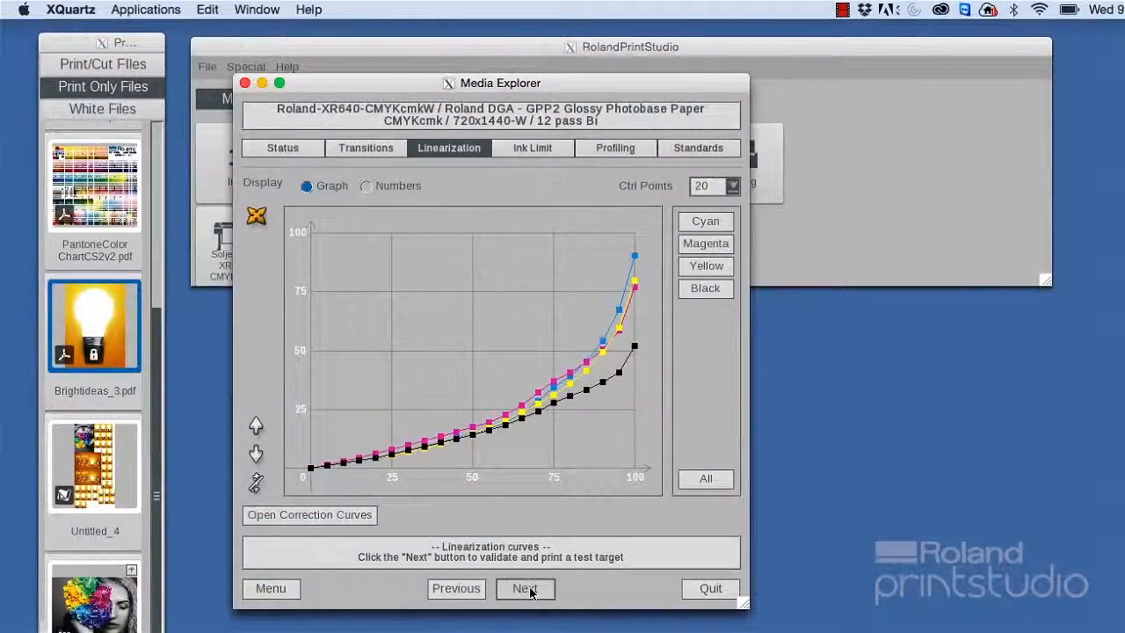
click(385, 151)
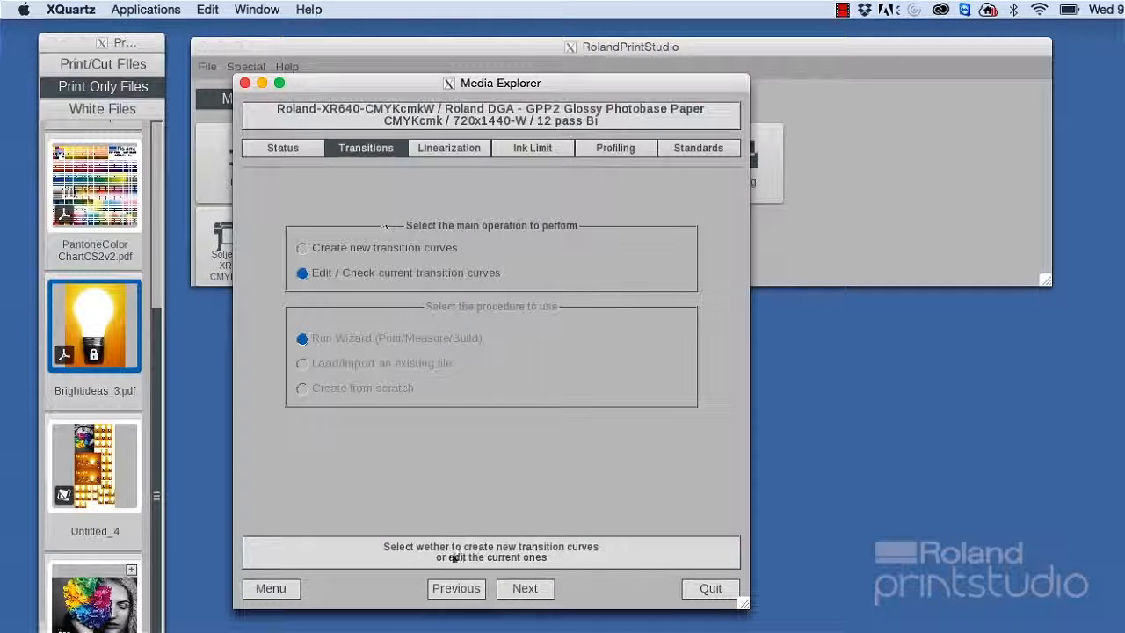
Step: Display the current dark/light ink transition curves and open the current ICC profile for checking
click(537, 591)
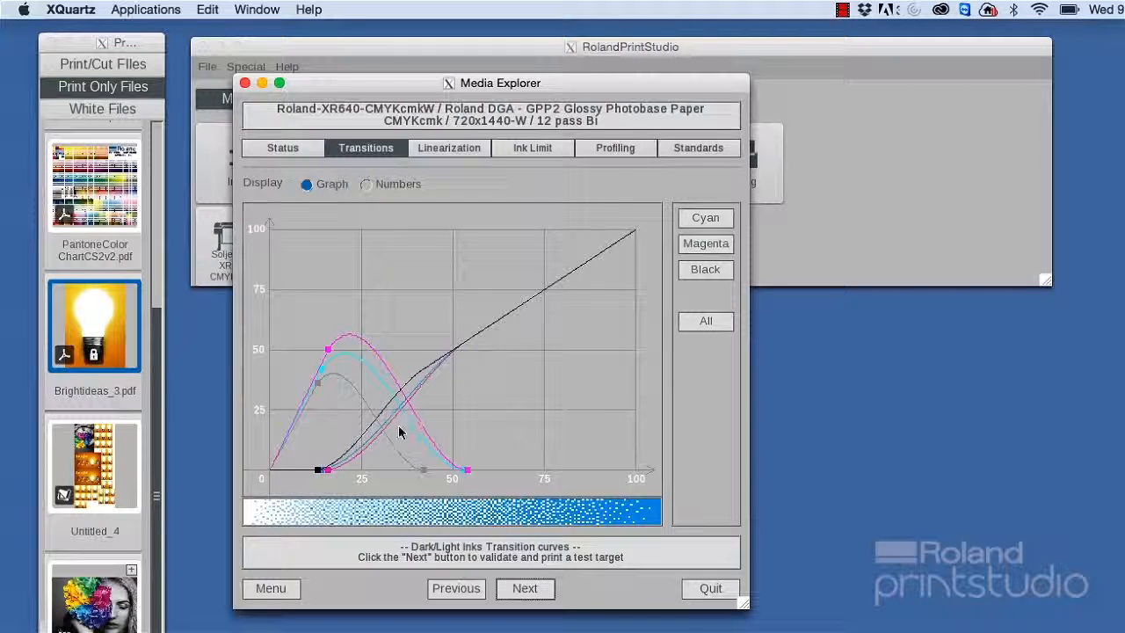
click(626, 149)
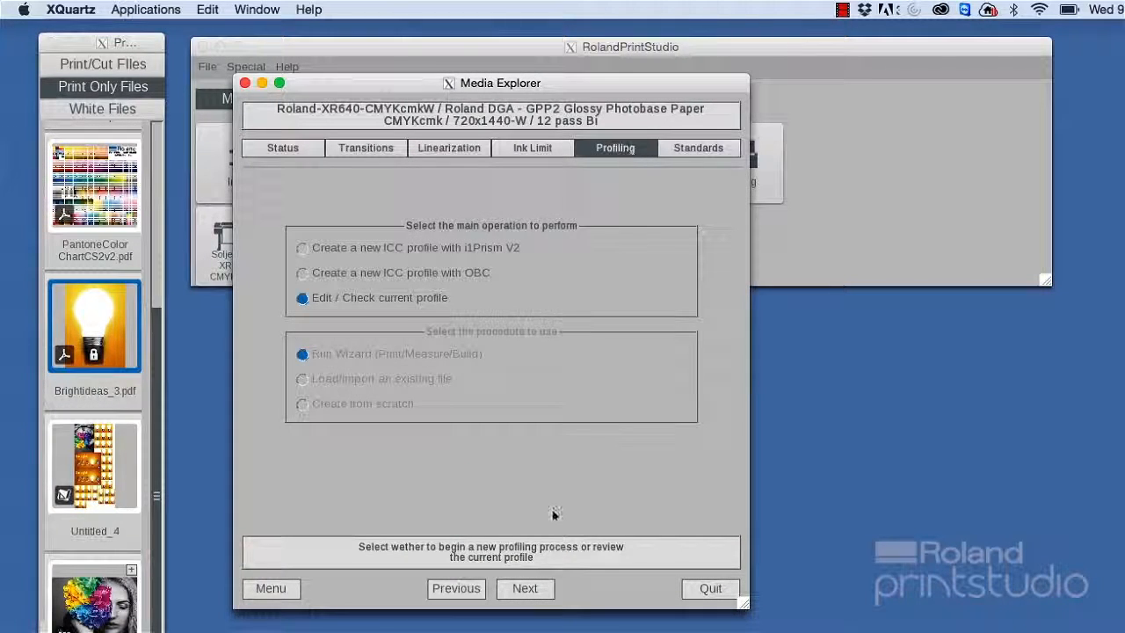
click(528, 589)
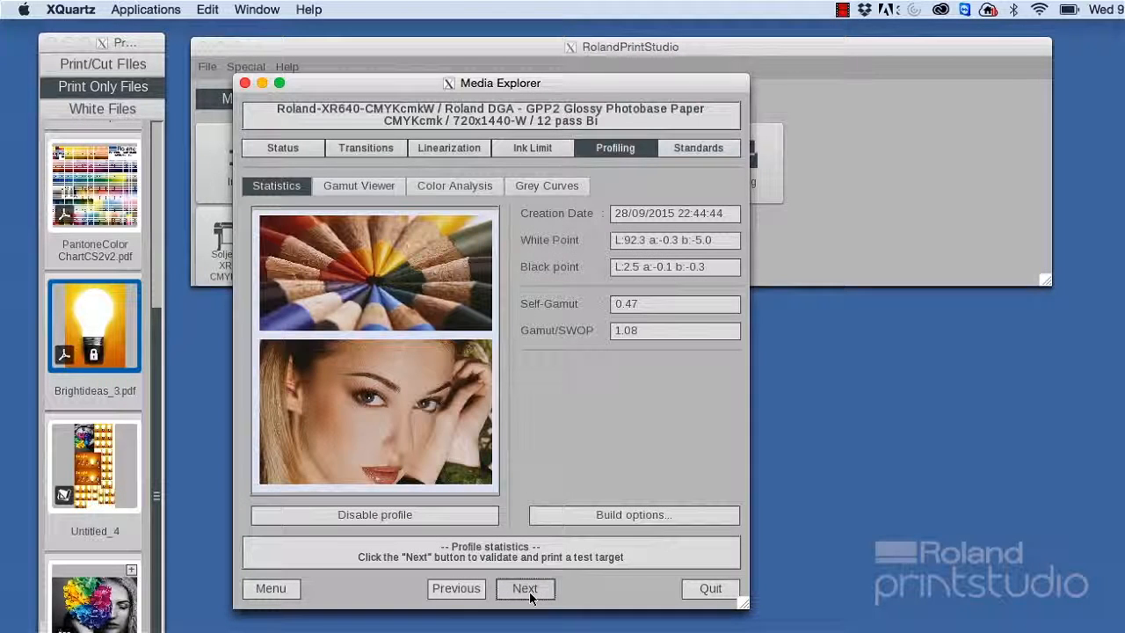
Step: View the profile's gamut at different lightness levels up to L 52, and open its color analysis by color set
click(377, 186)
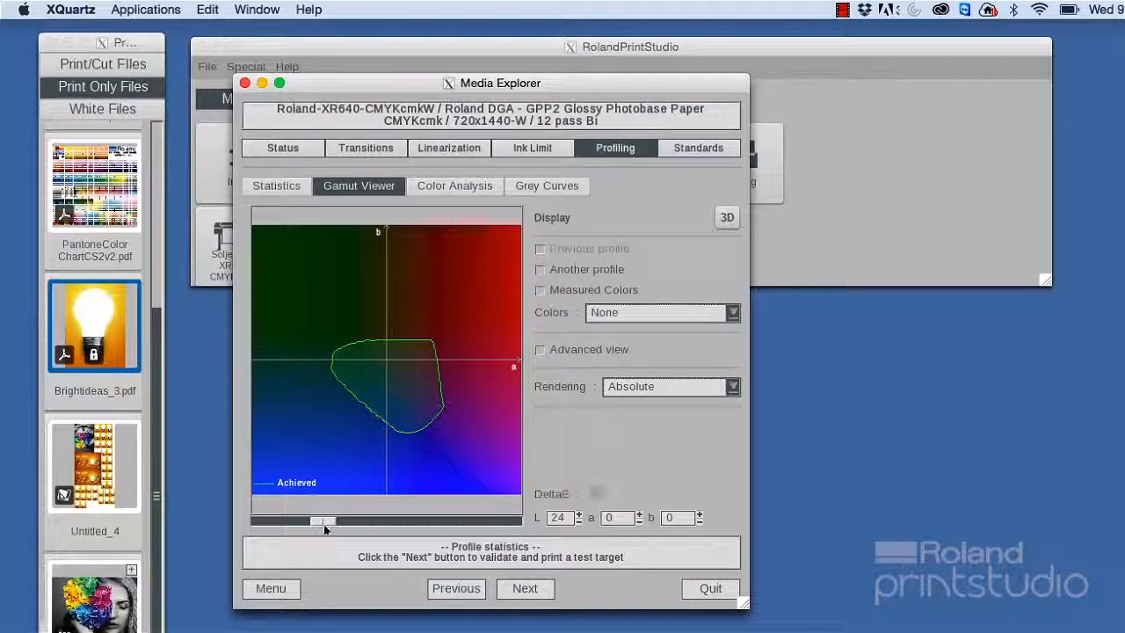
drag(323, 523, 392, 538)
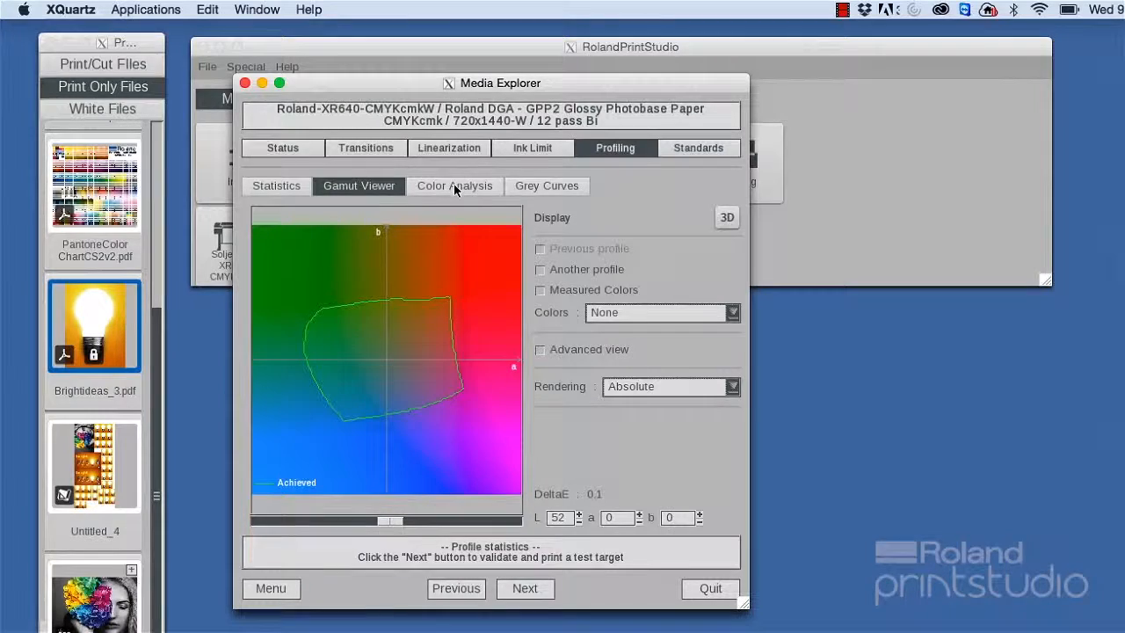
click(453, 185)
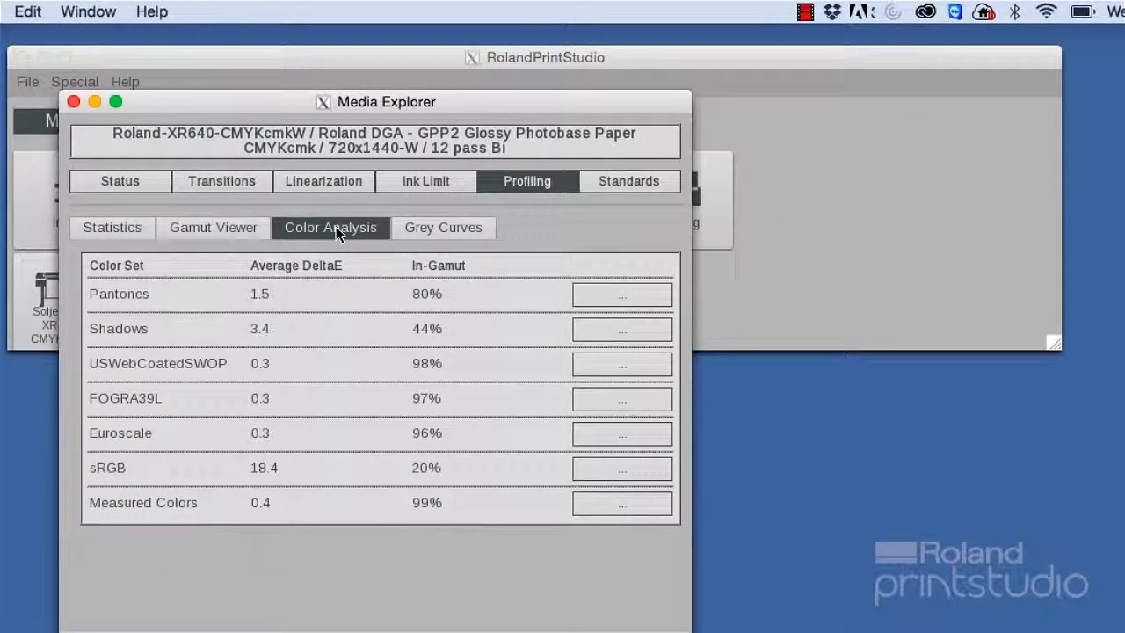